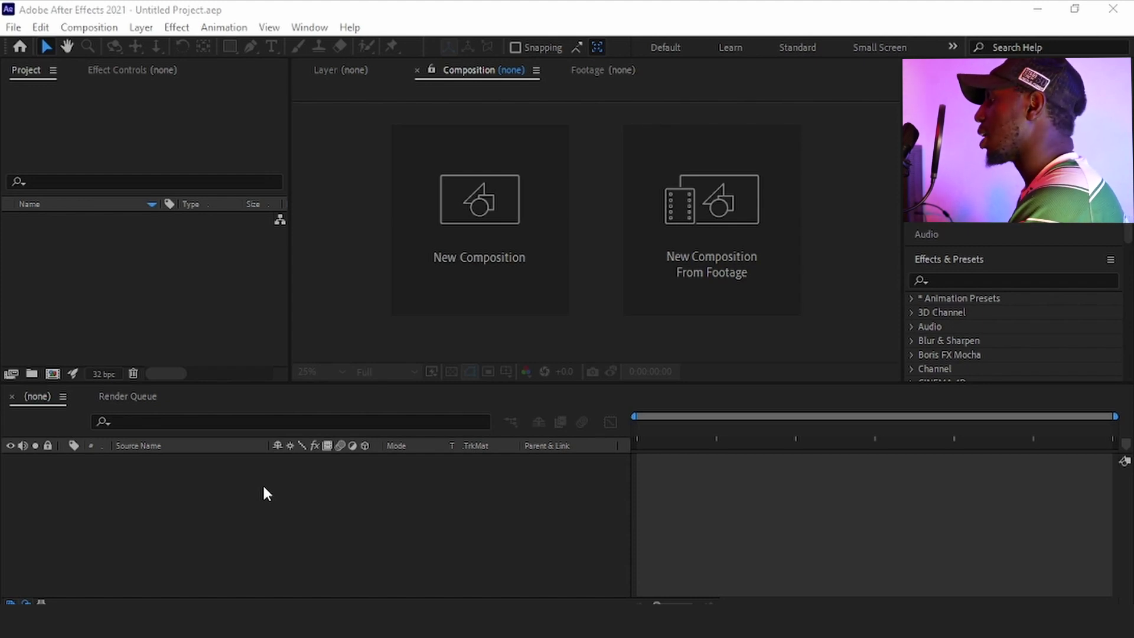
Create a new 1920 x 1080 composition at 23.976 fps with a 15-second duration
click(264, 488)
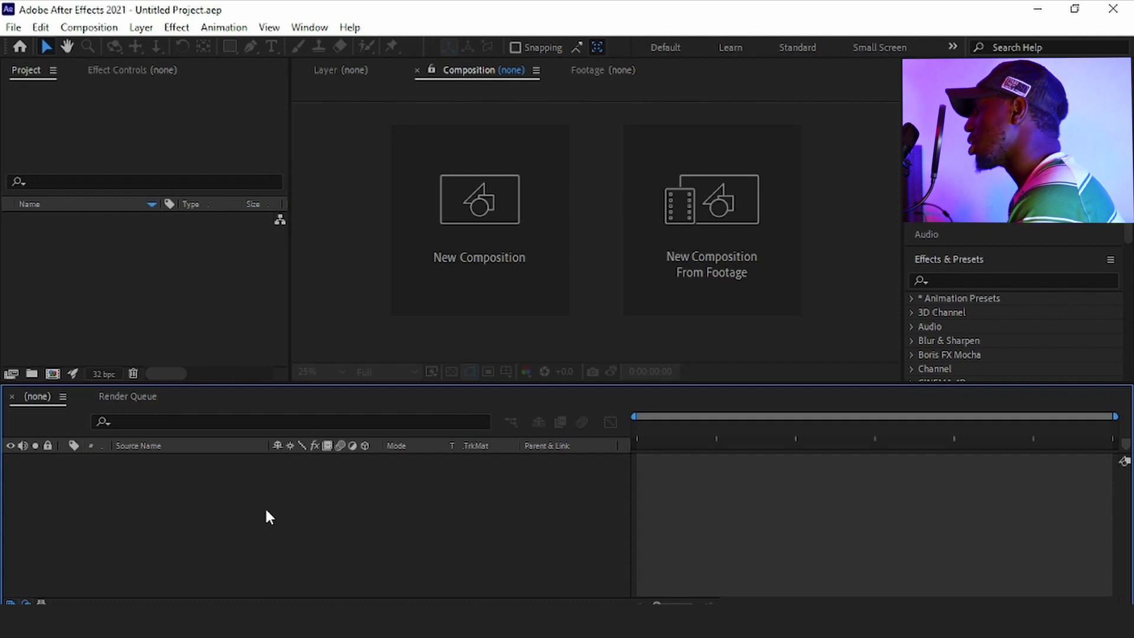
click(486, 270)
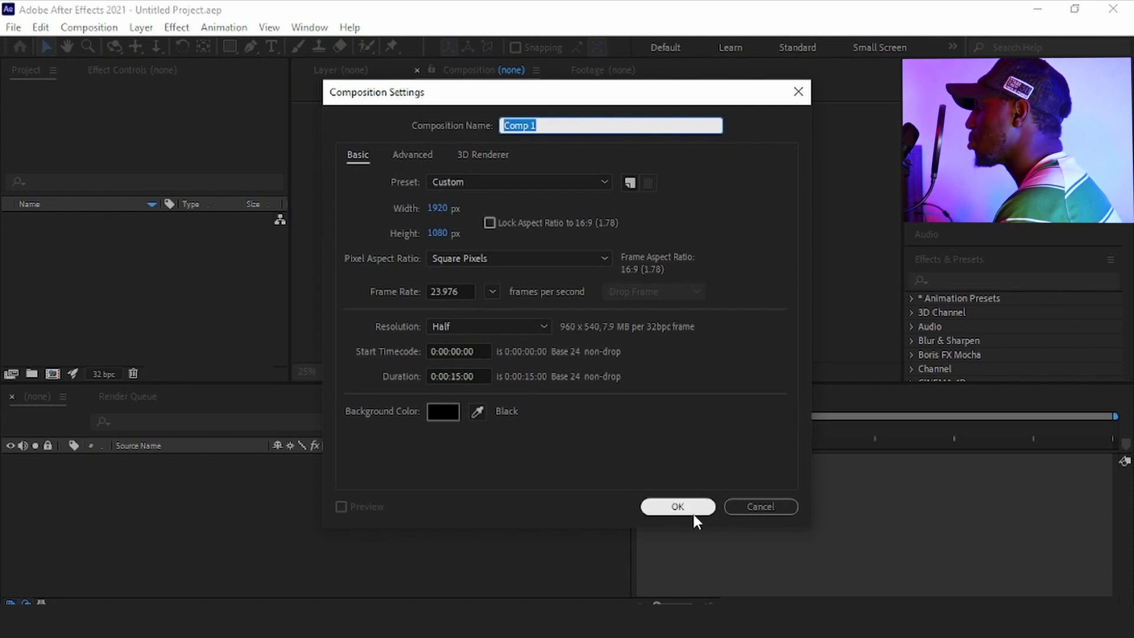
click(672, 506)
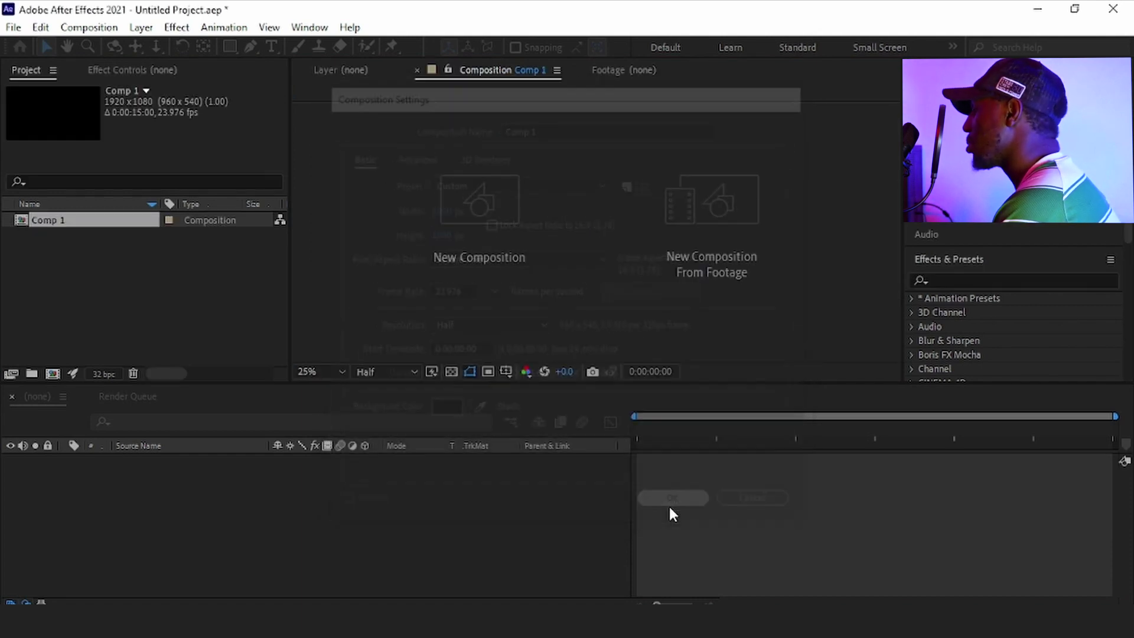
Add a black 1920 x 1080 solid layer named bg to the composition
right_click(223, 504)
mouse_move(324, 324)
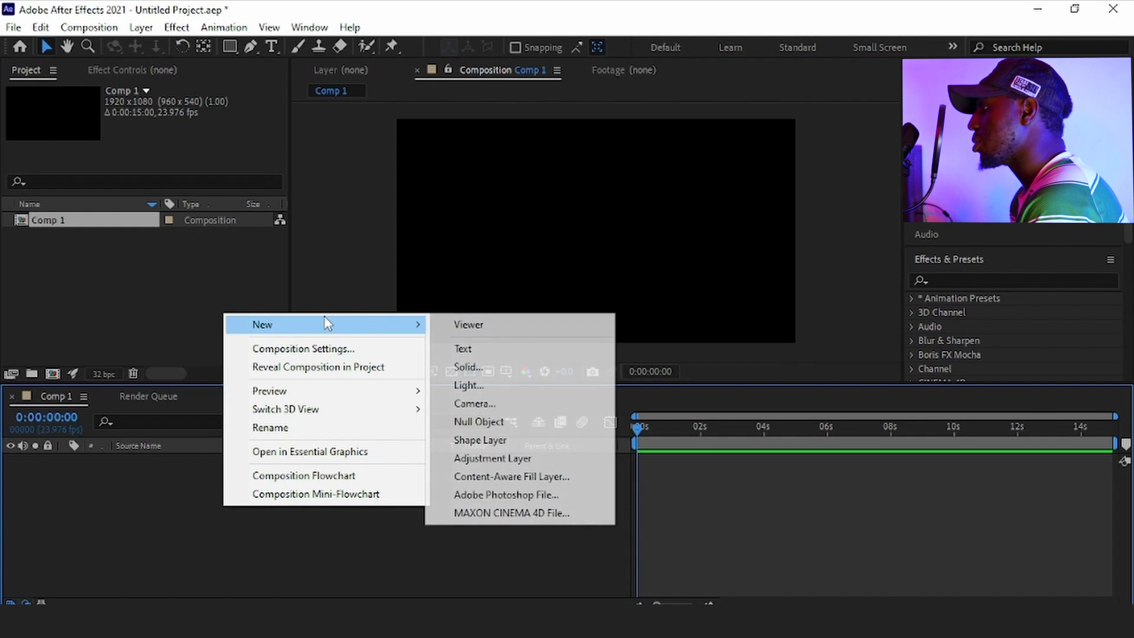
click(496, 367)
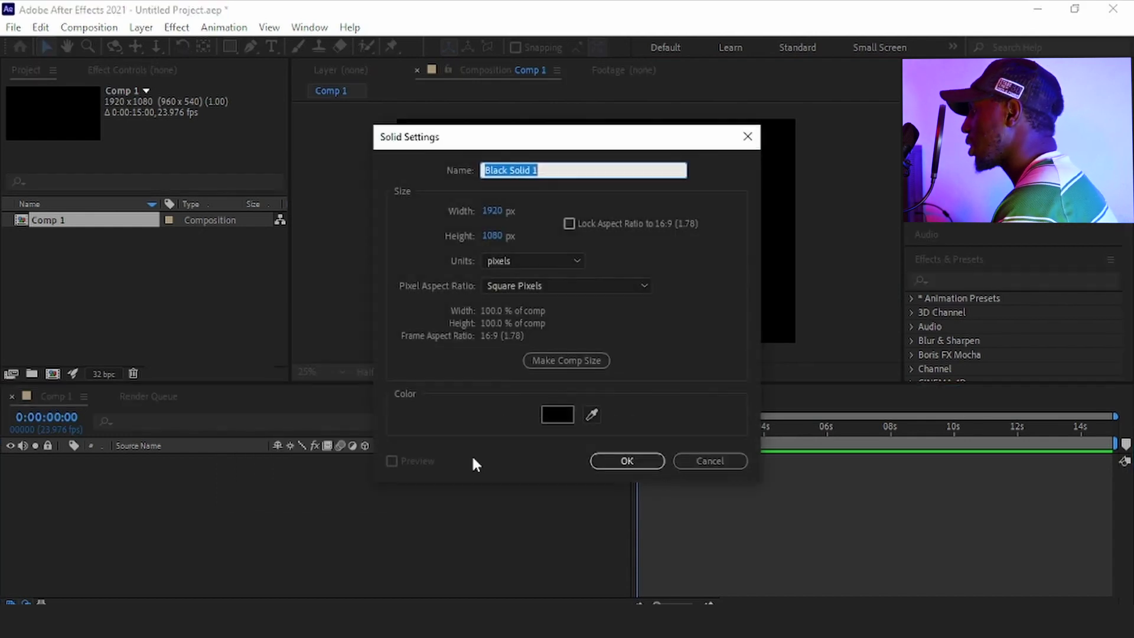
text(b)
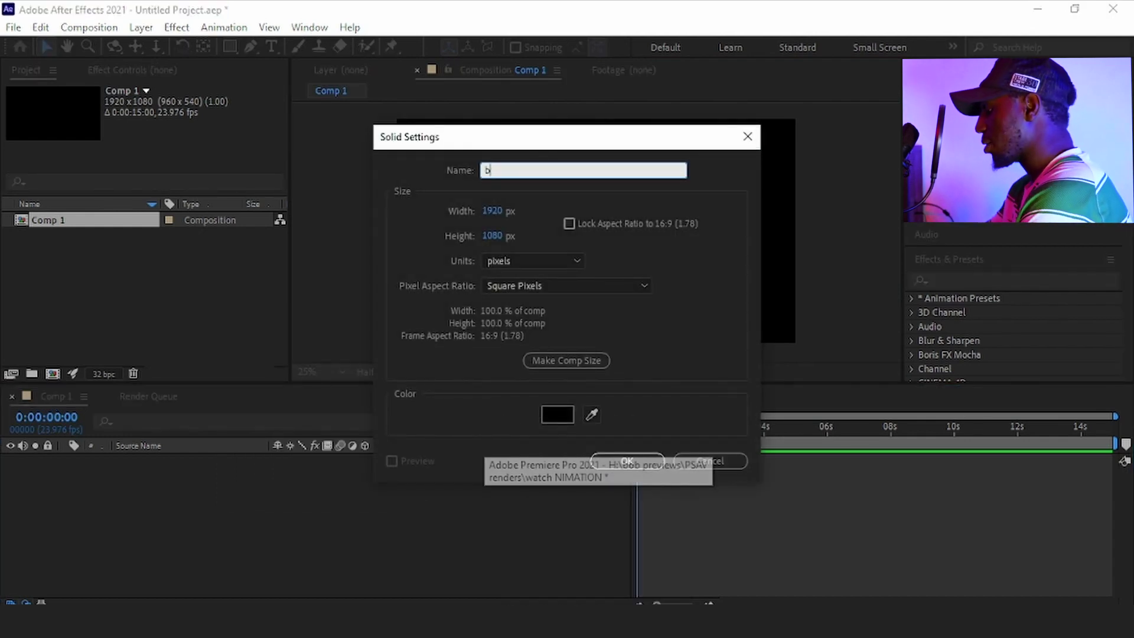
text(g)
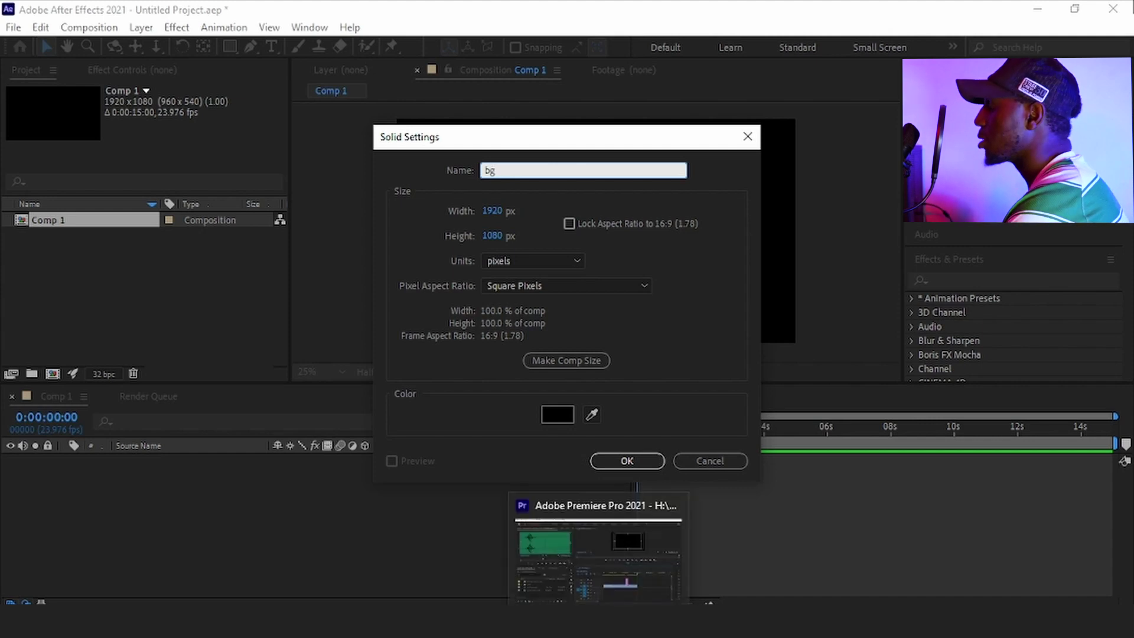
click(650, 461)
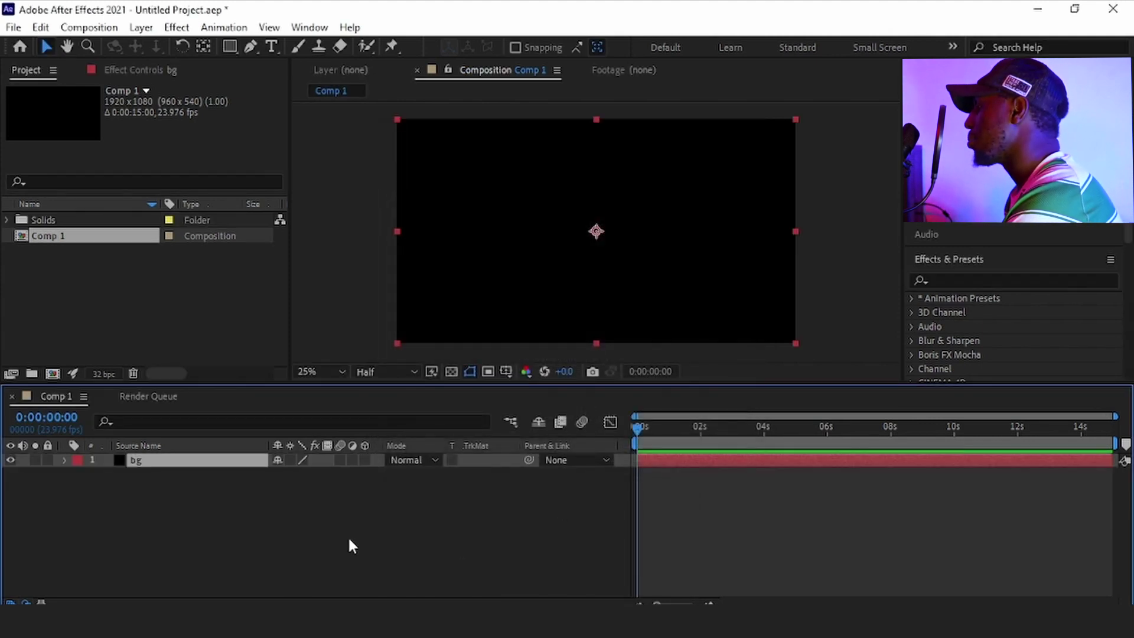
Find the Gradient Ramp effect by searching for "ramp" and apply it to the bg layer
click(962, 280)
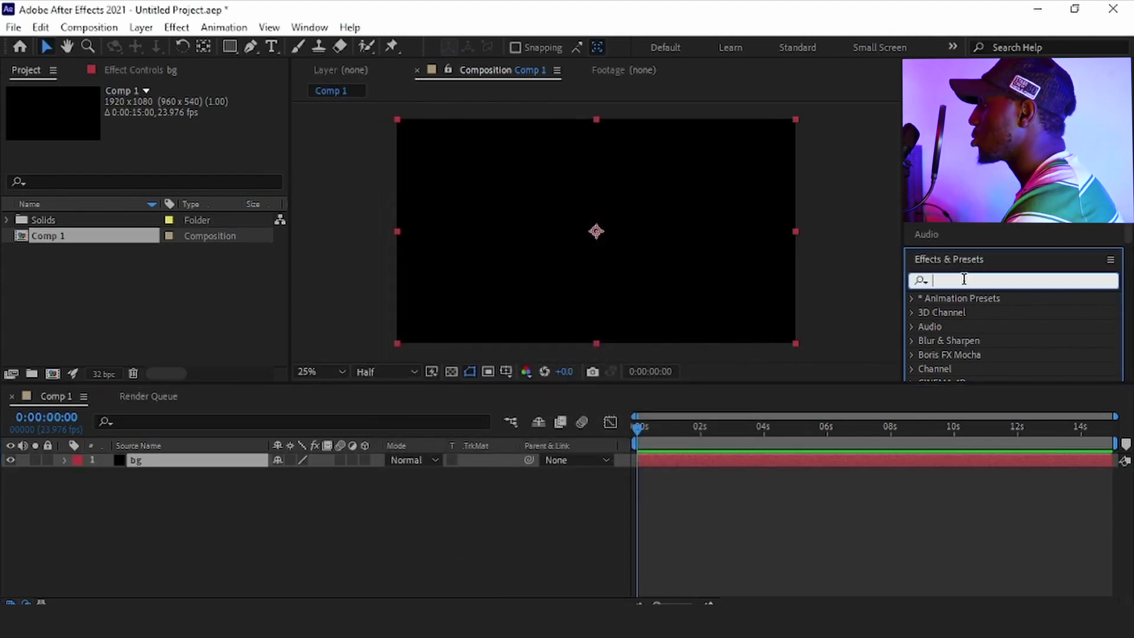
text(r)
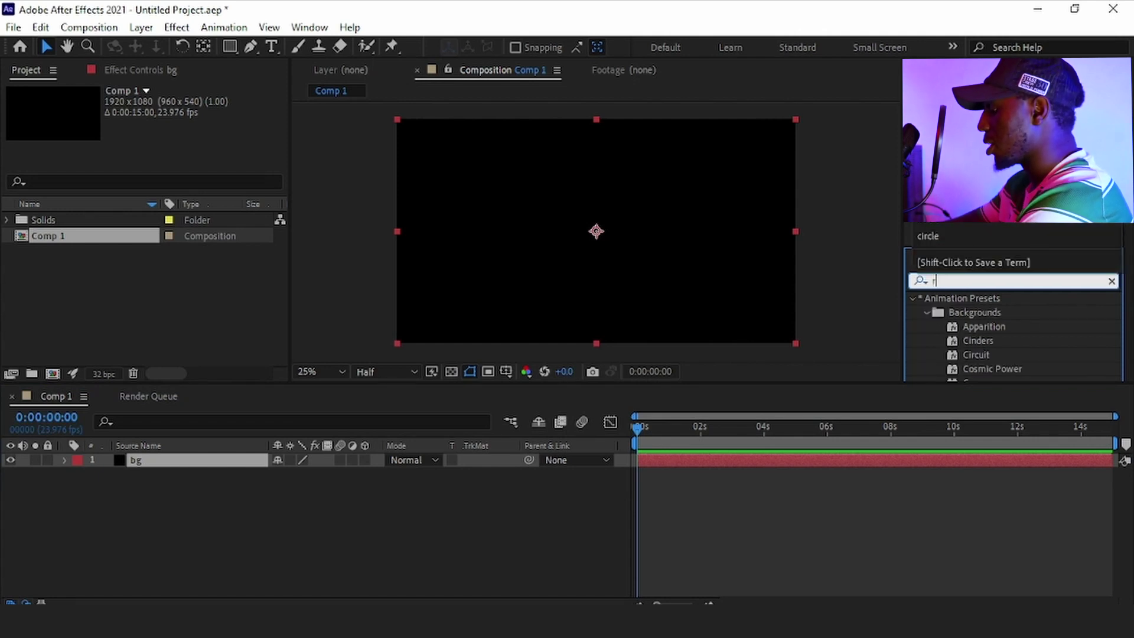
text(amp)
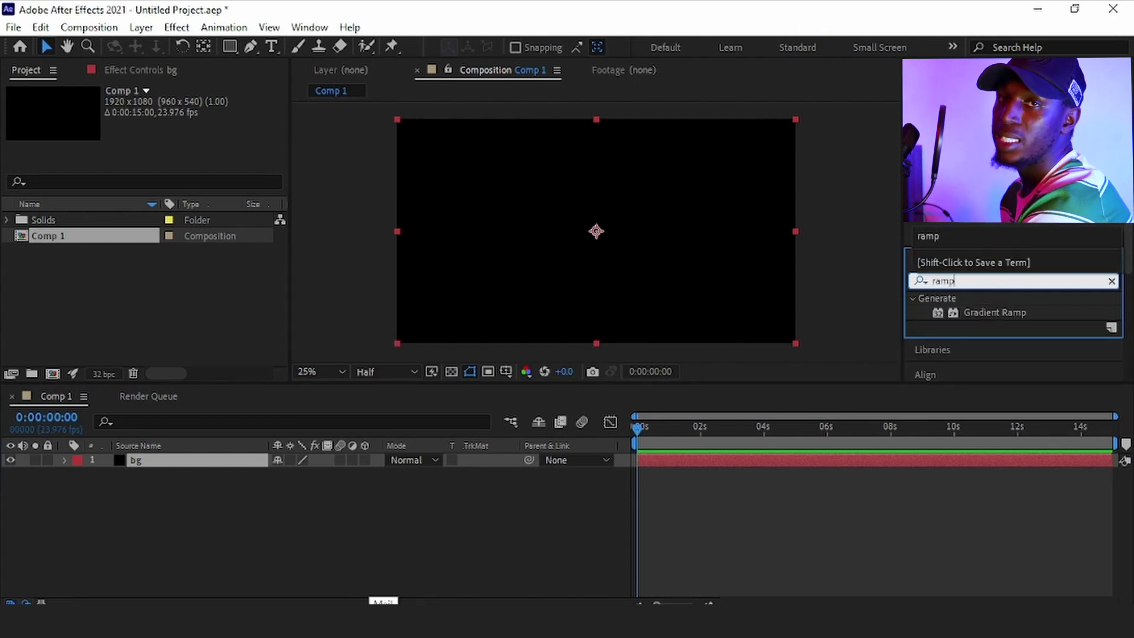
key(Return)
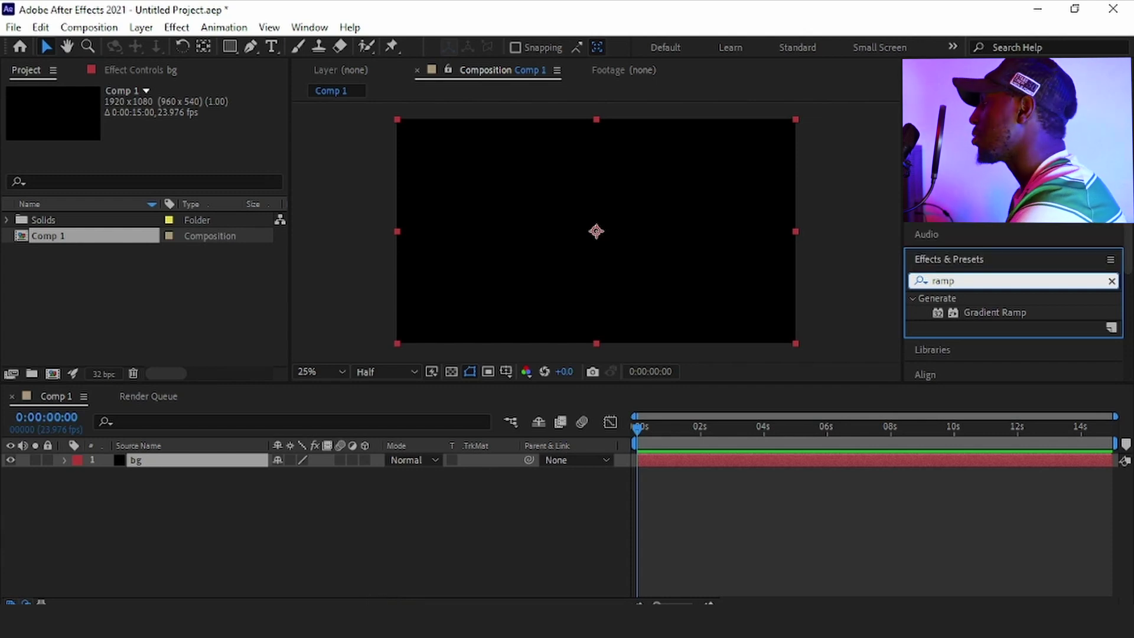
drag(969, 312, 663, 288)
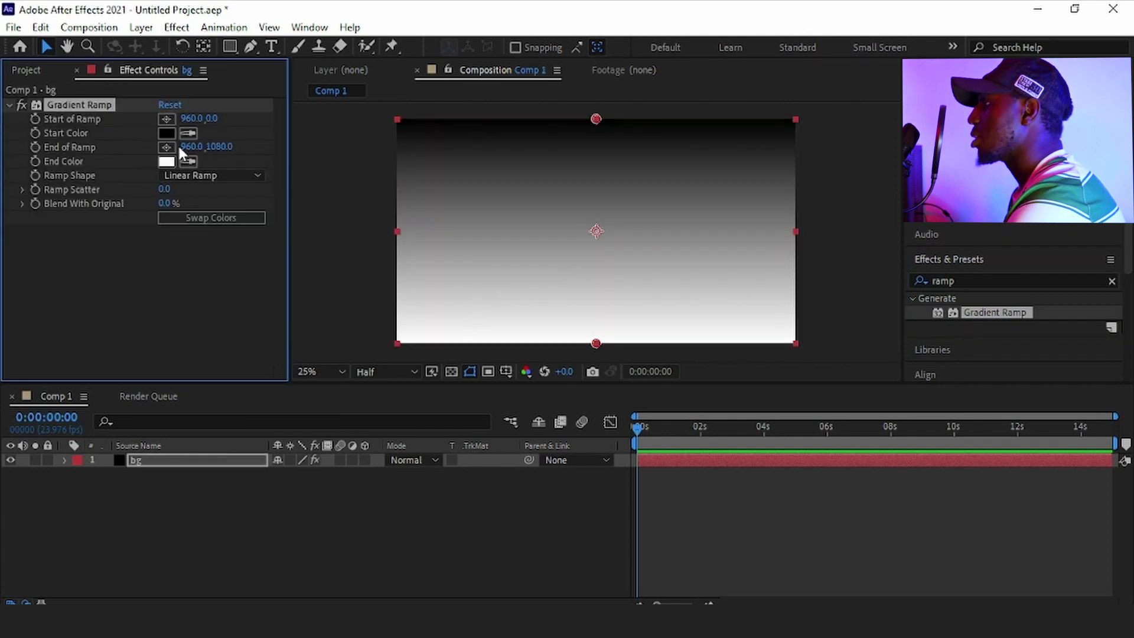
Make the ramp a Radial Ramp, with its start near the frame centre at 960, 552 and its end at 960, 1455
click(224, 176)
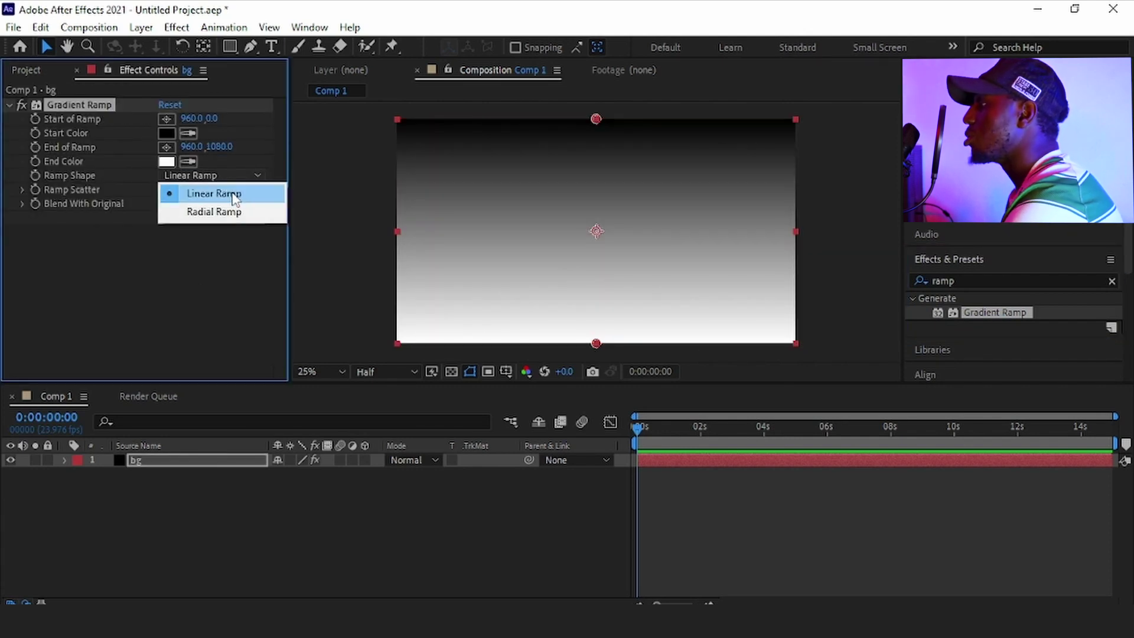
click(235, 213)
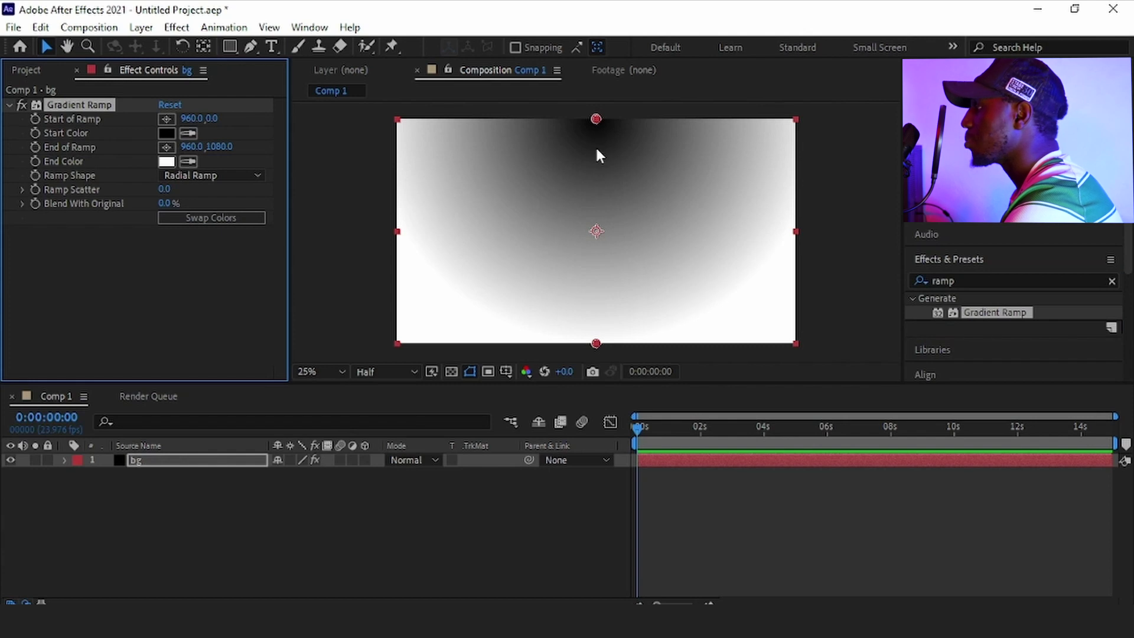
drag(597, 119, 596, 231)
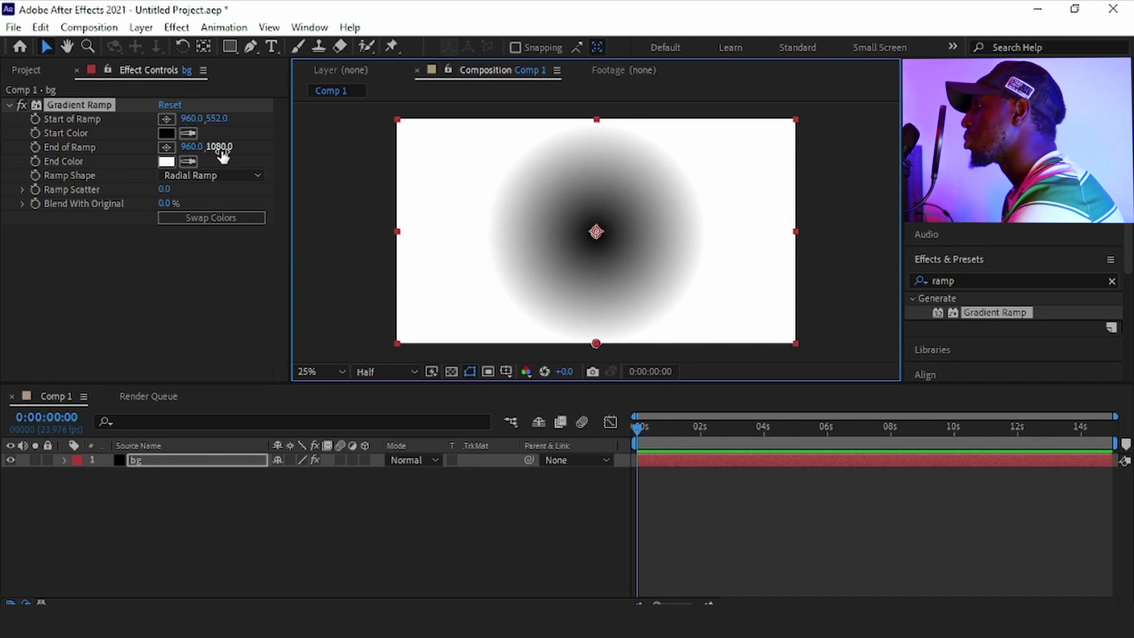
drag(220, 147, 519, 162)
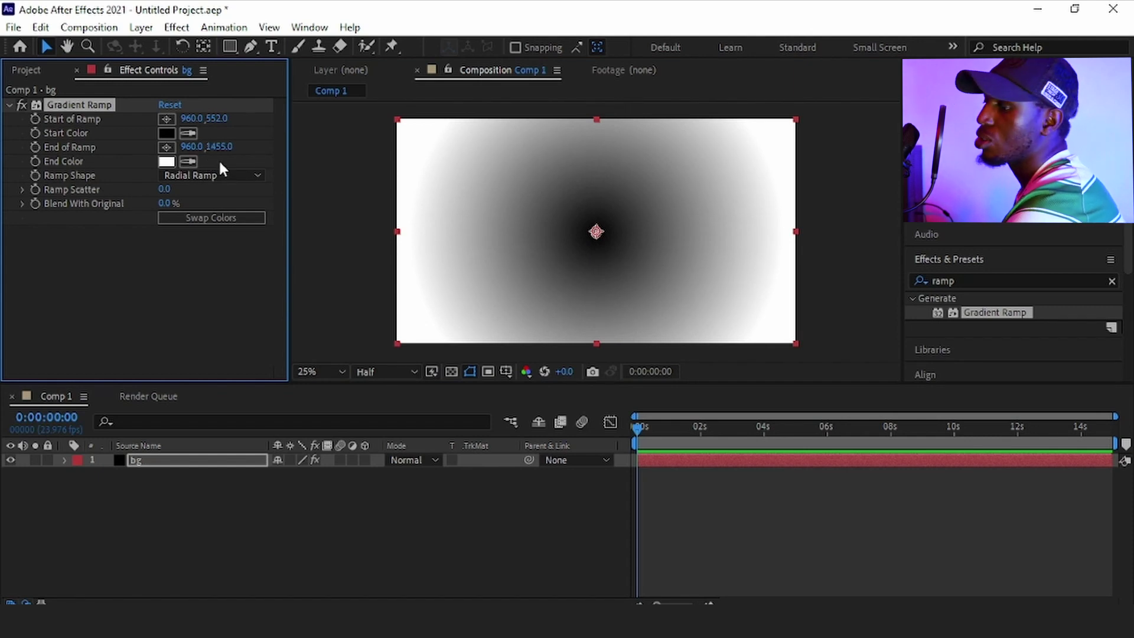
Set the Gradient Ramp's start color to bright blue 0280D8
click(167, 132)
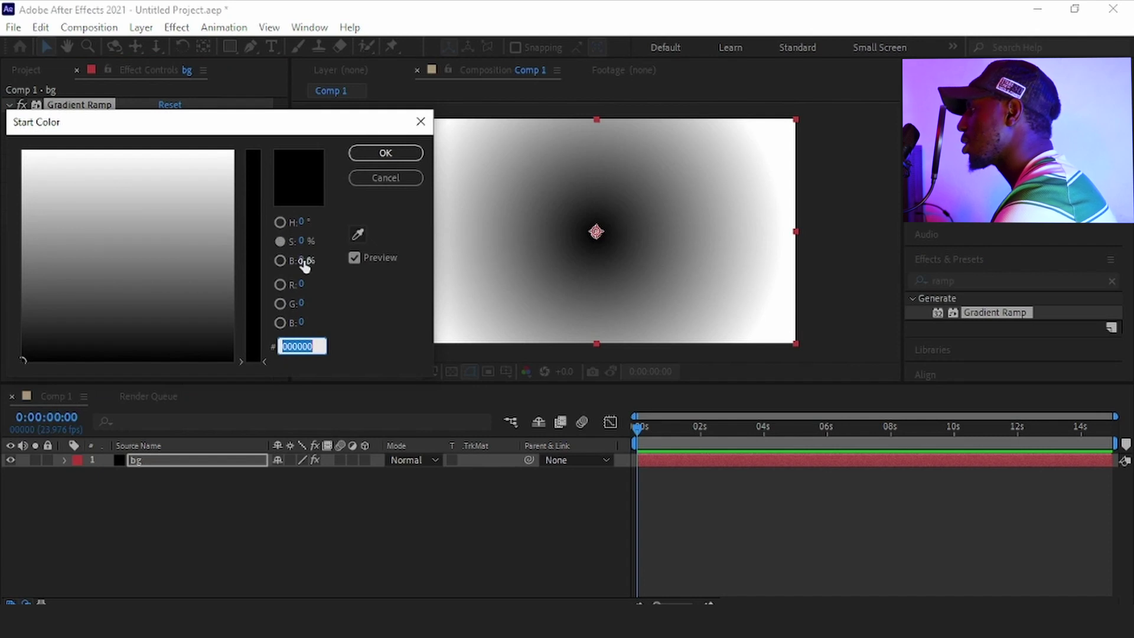
text(F7F7F7)
drag(302, 242, 398, 293)
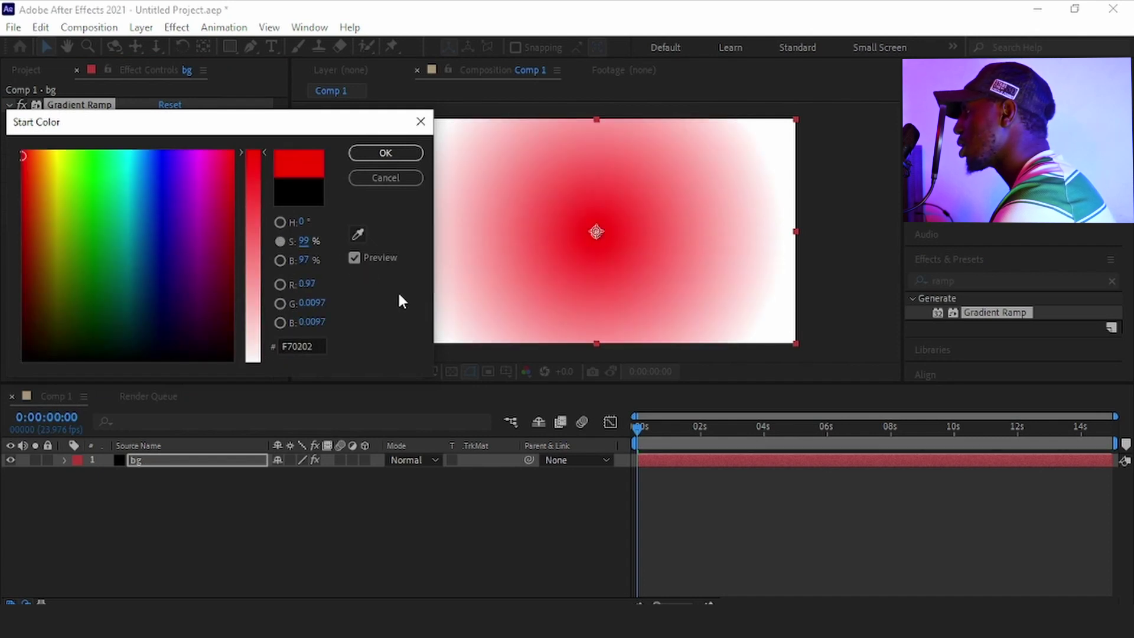
mouse_move(121, 215)
mouse_down()
mouse_move(150, 190)
mouse_move(156, 154)
mouse_move(144, 205)
mouse_move(141, 182)
mouse_up()
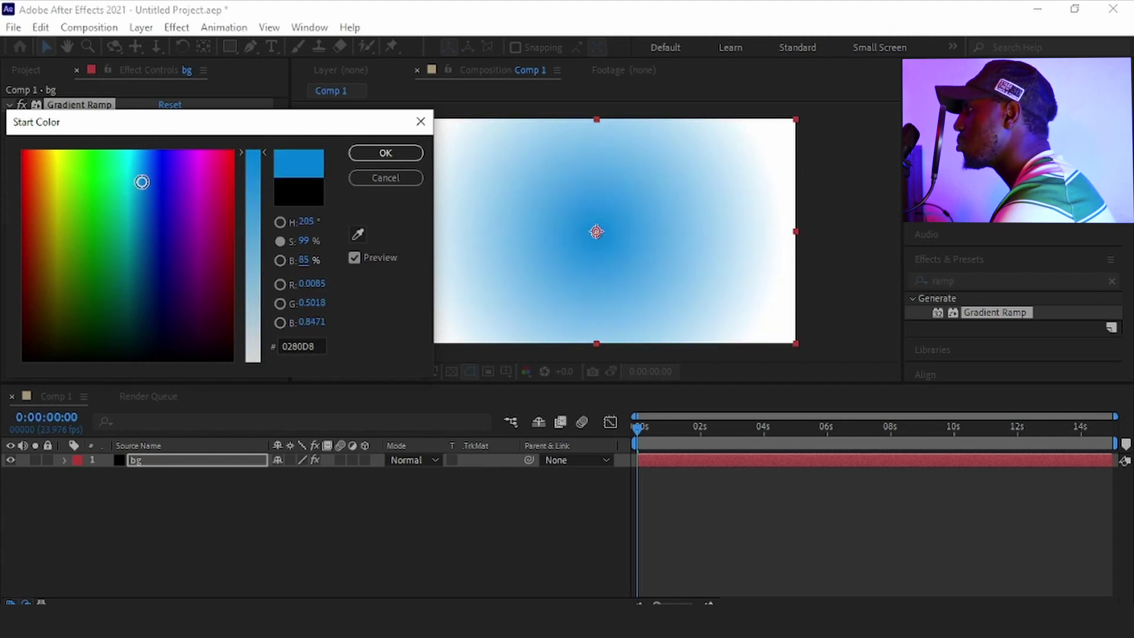
click(387, 155)
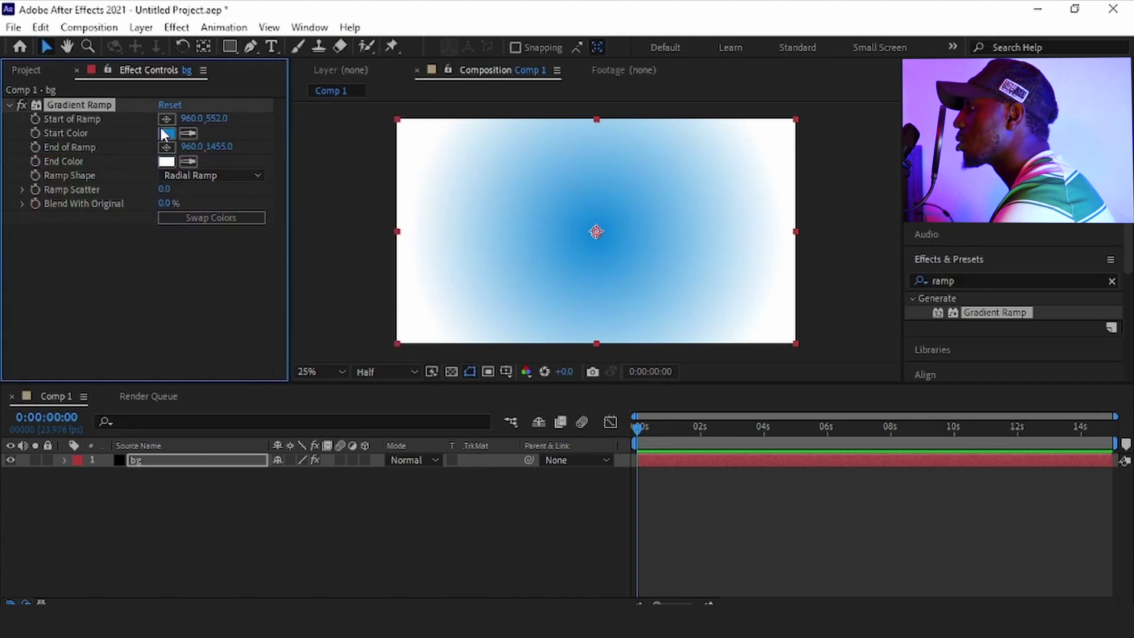
Set the Gradient Ramp's end color to dark blue 101882 and extend its end point to 960, 1513
click(166, 161)
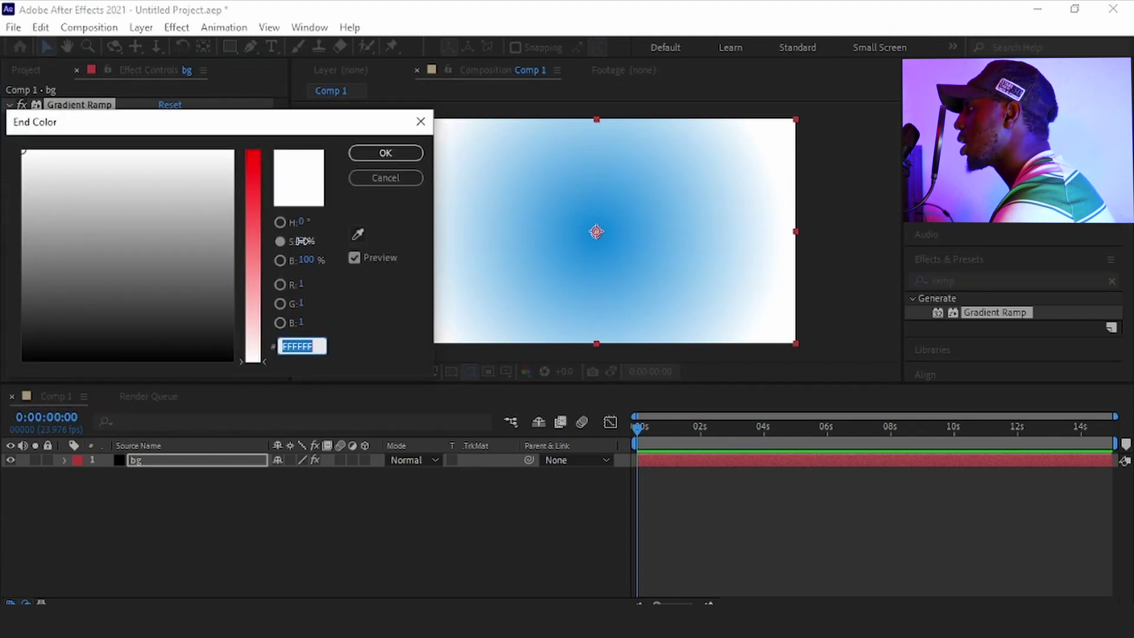
drag(311, 256, 405, 256)
drag(136, 221, 153, 243)
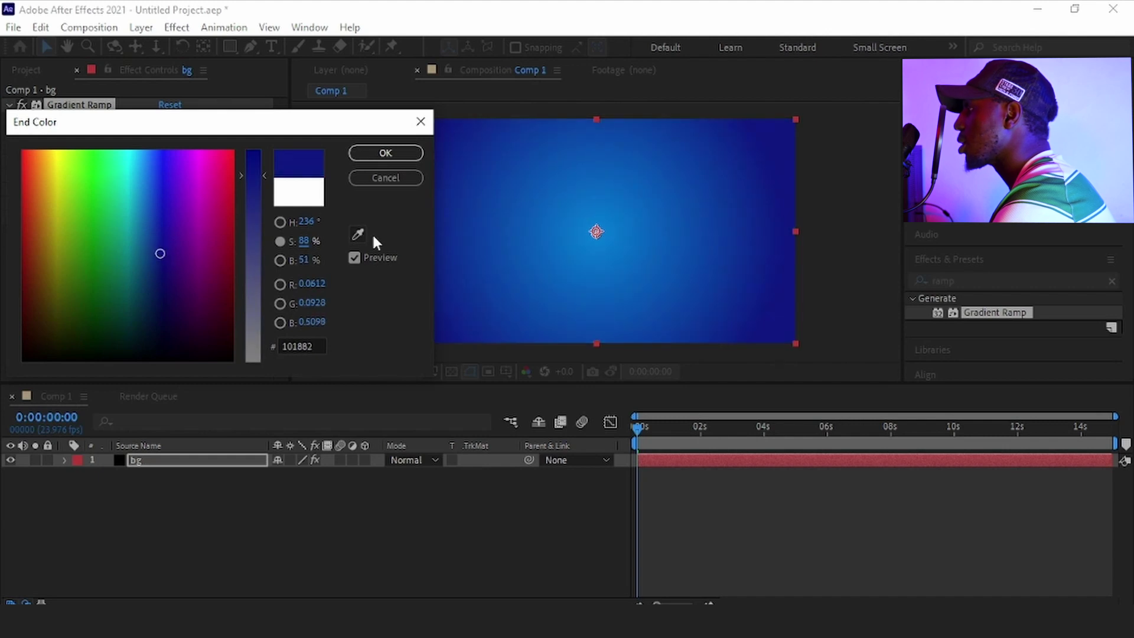
click(386, 154)
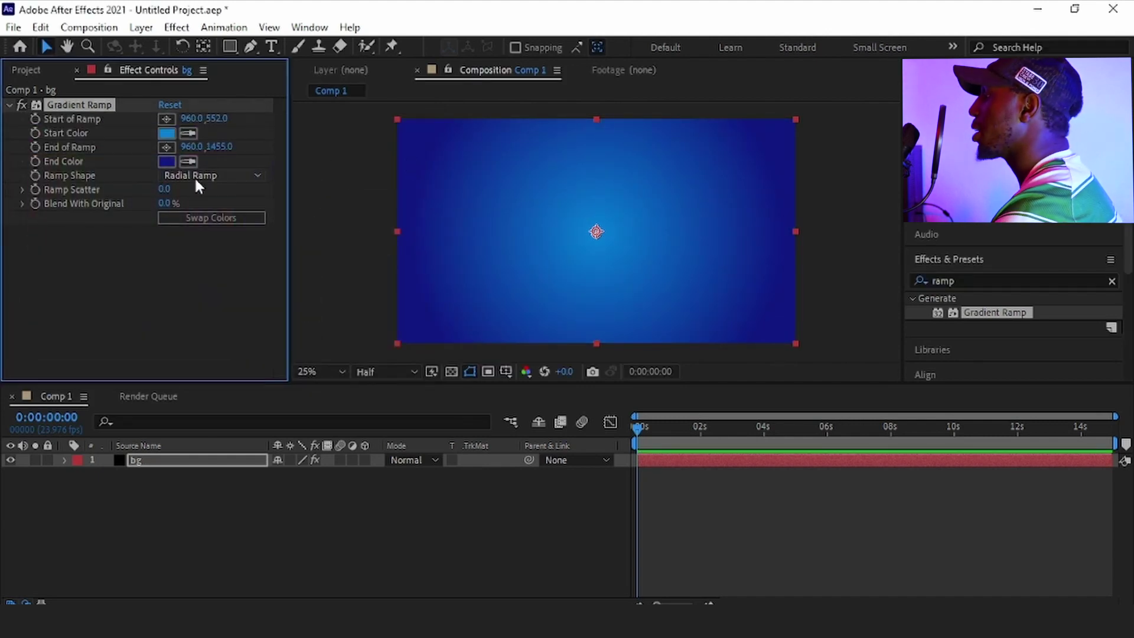
drag(227, 148, 258, 157)
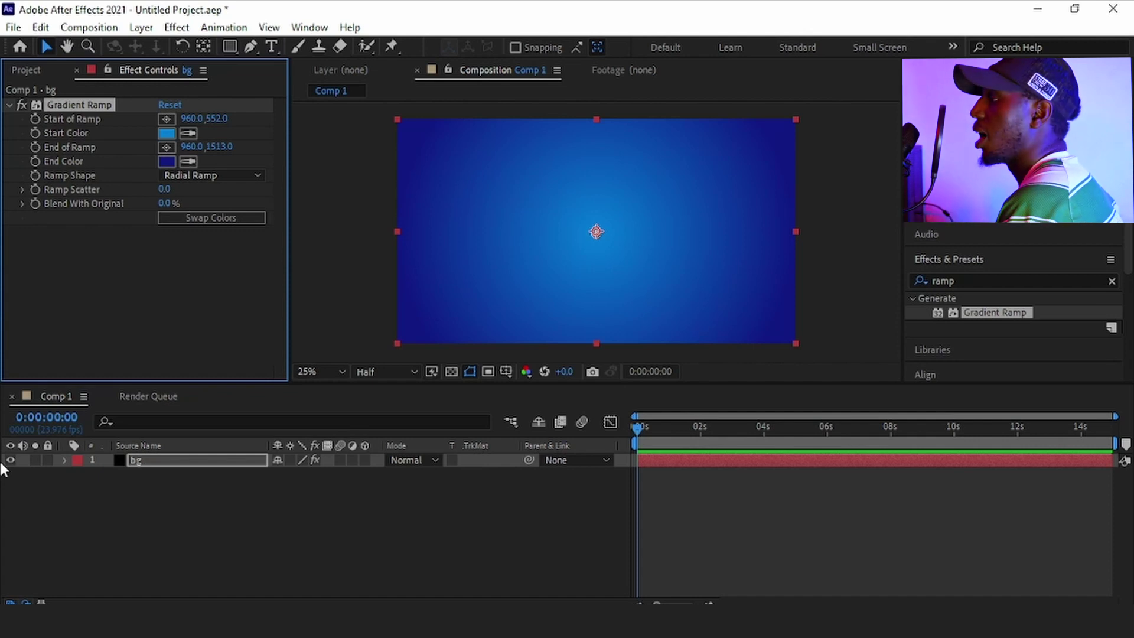
Add a second black 1920 x 1080 solid layer, named E3d, above the bg layer
right_click(345, 498)
mouse_move(450, 321)
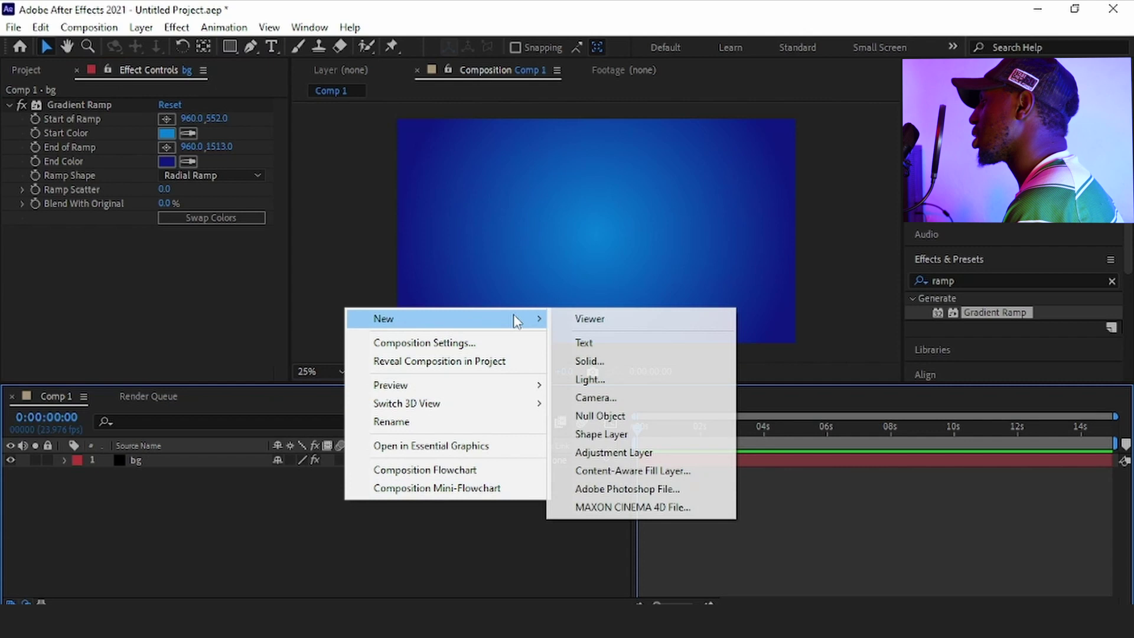
click(615, 362)
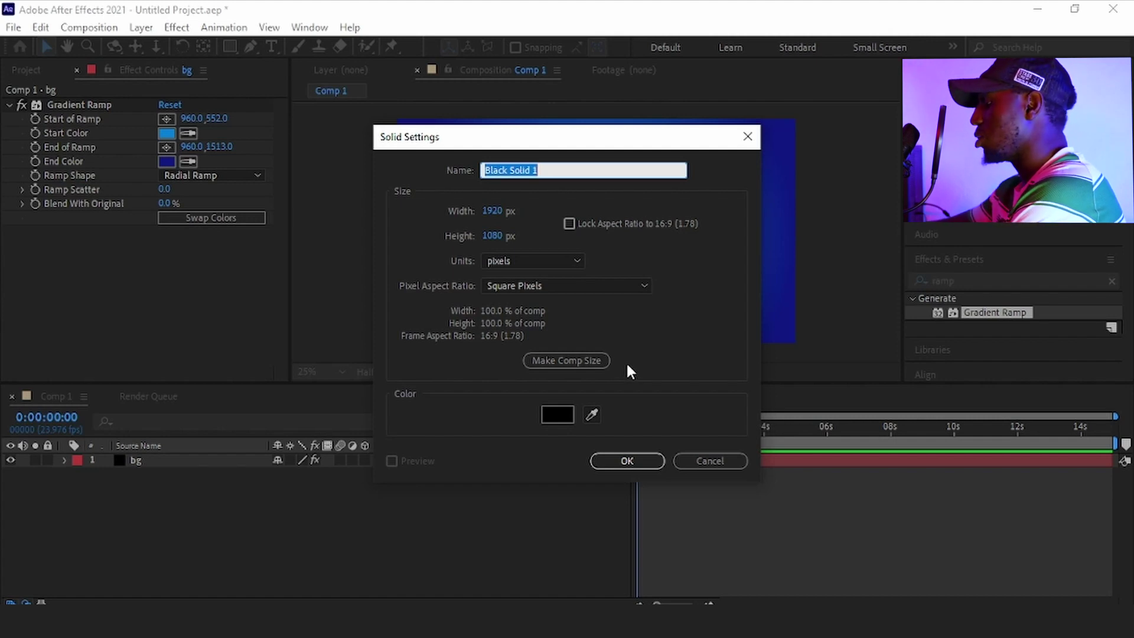
text(E3d)
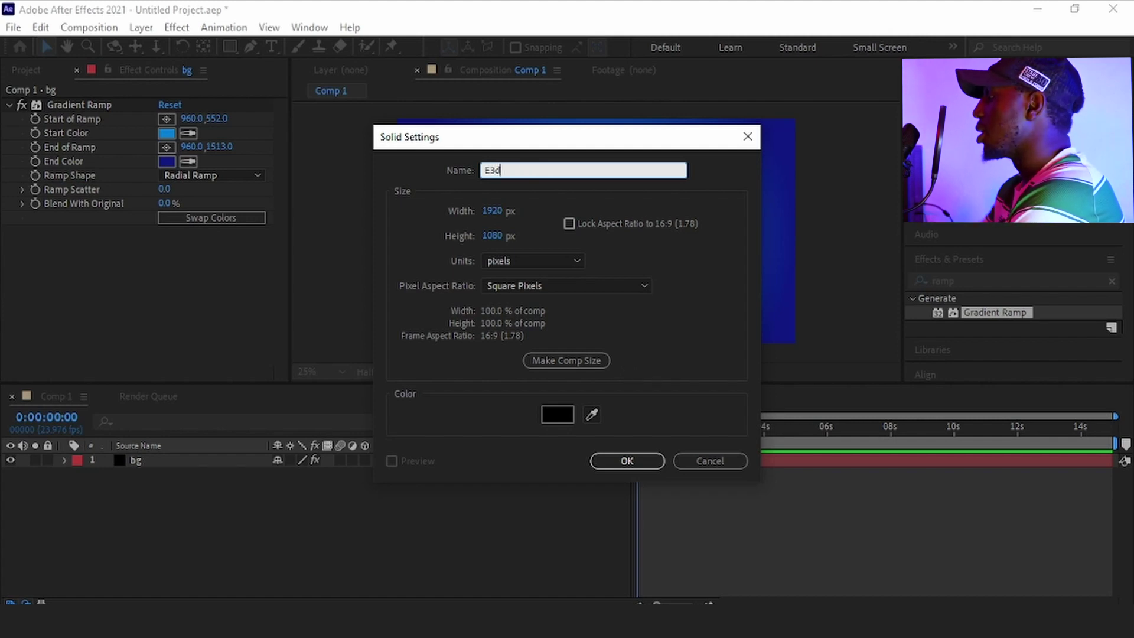
click(612, 463)
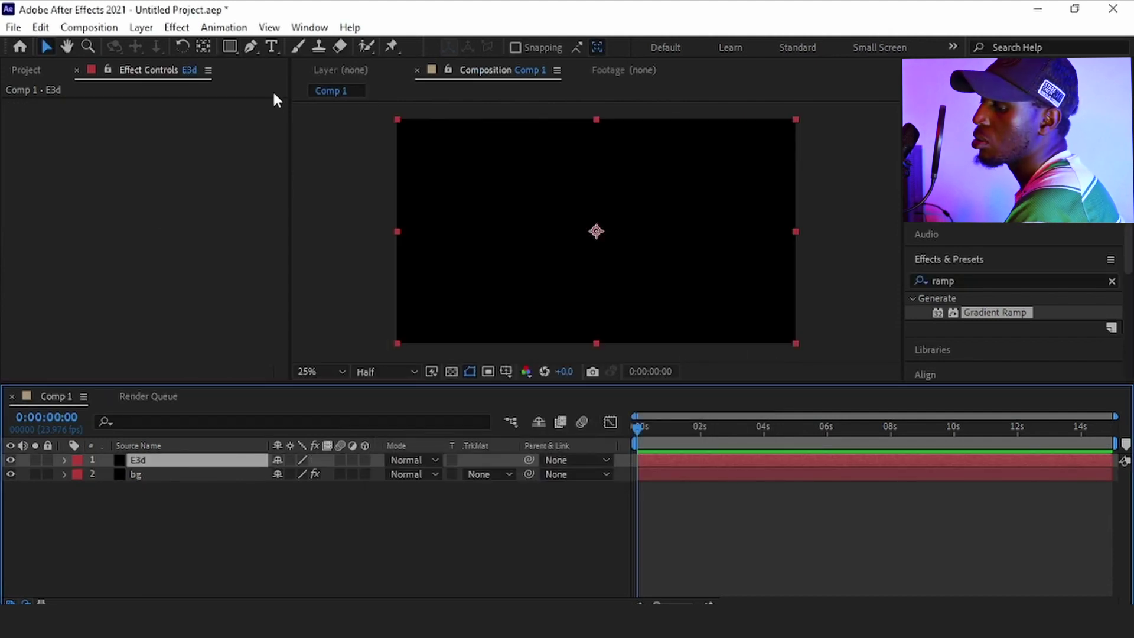
Apply the Video Copilot Element effect to the E3d layer
click(178, 27)
mouse_move(331, 509)
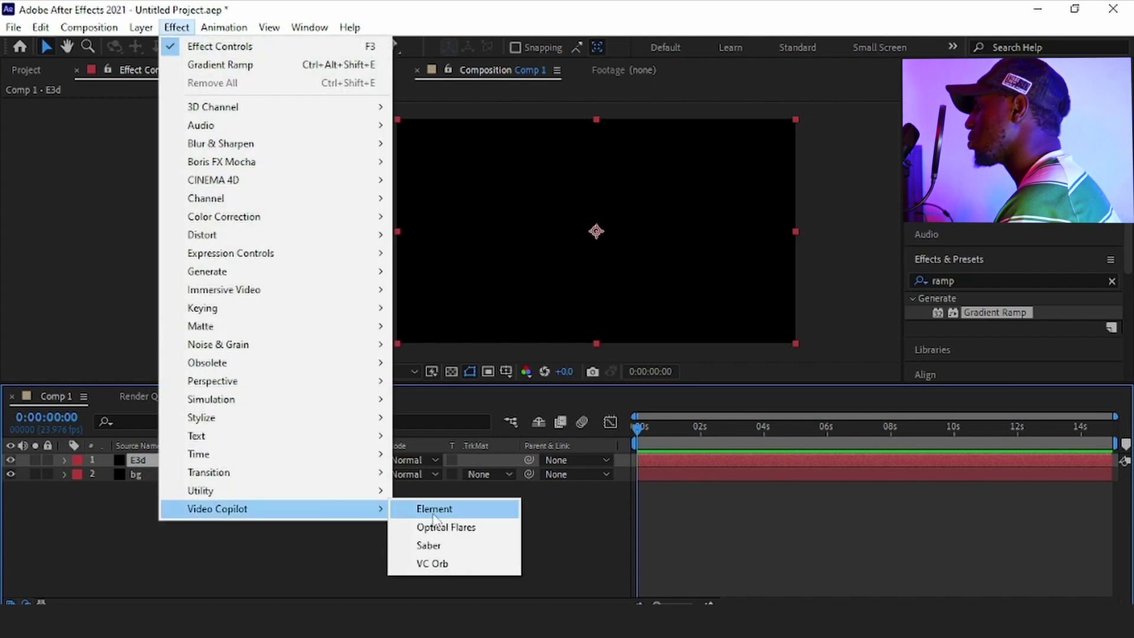
click(431, 511)
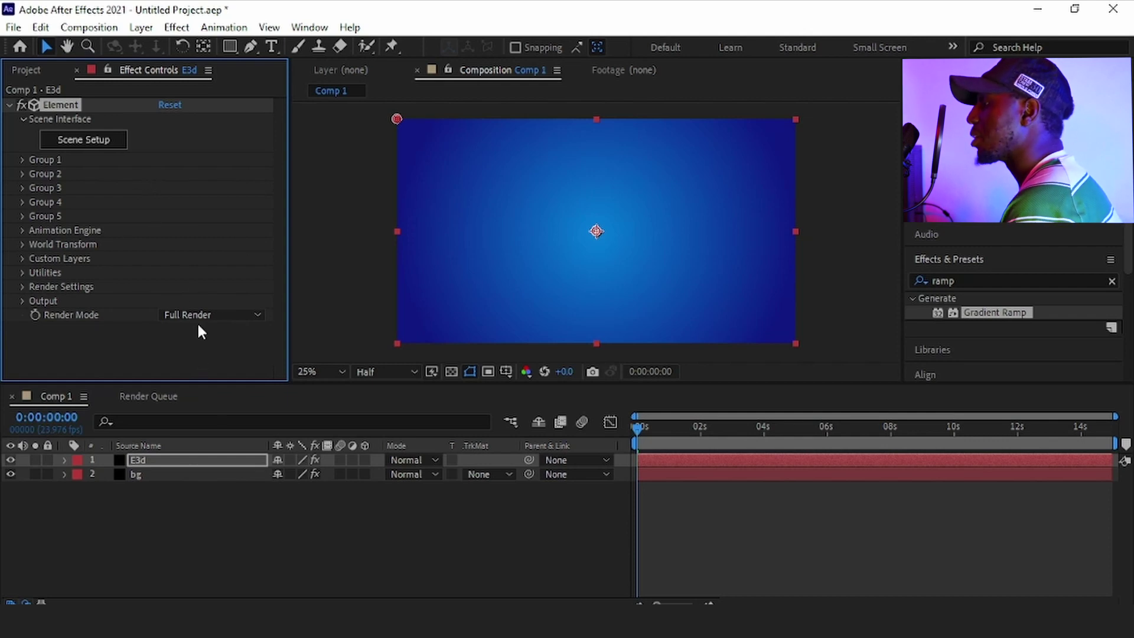
In Element's Scene Setup, create a plane model and scale it uniformly to about 951%
click(108, 142)
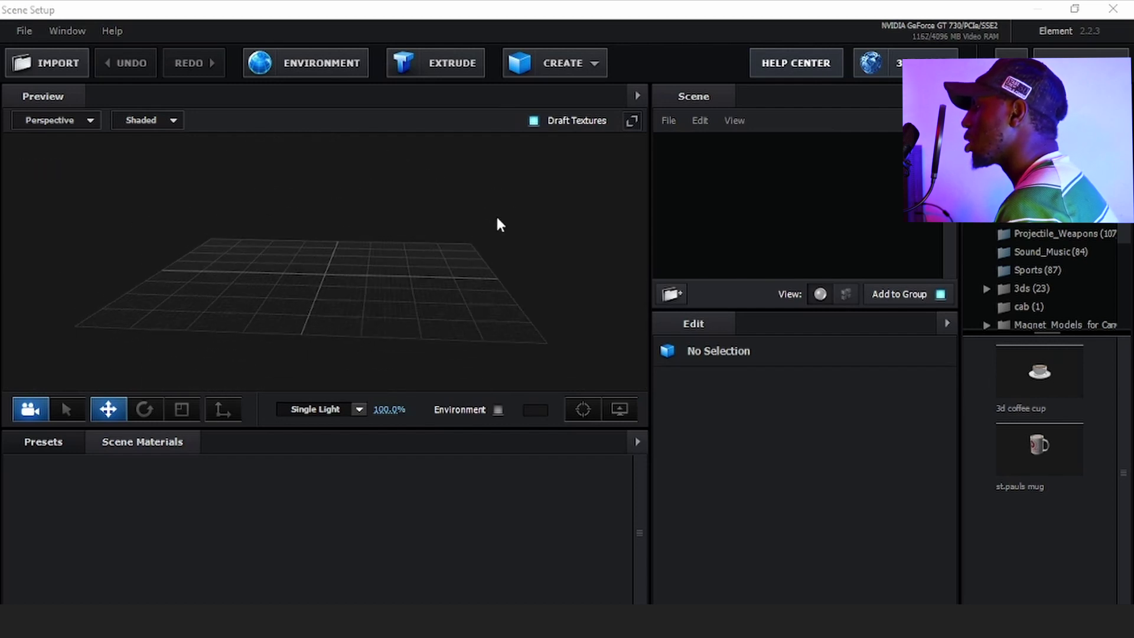
drag(475, 226, 416, 245)
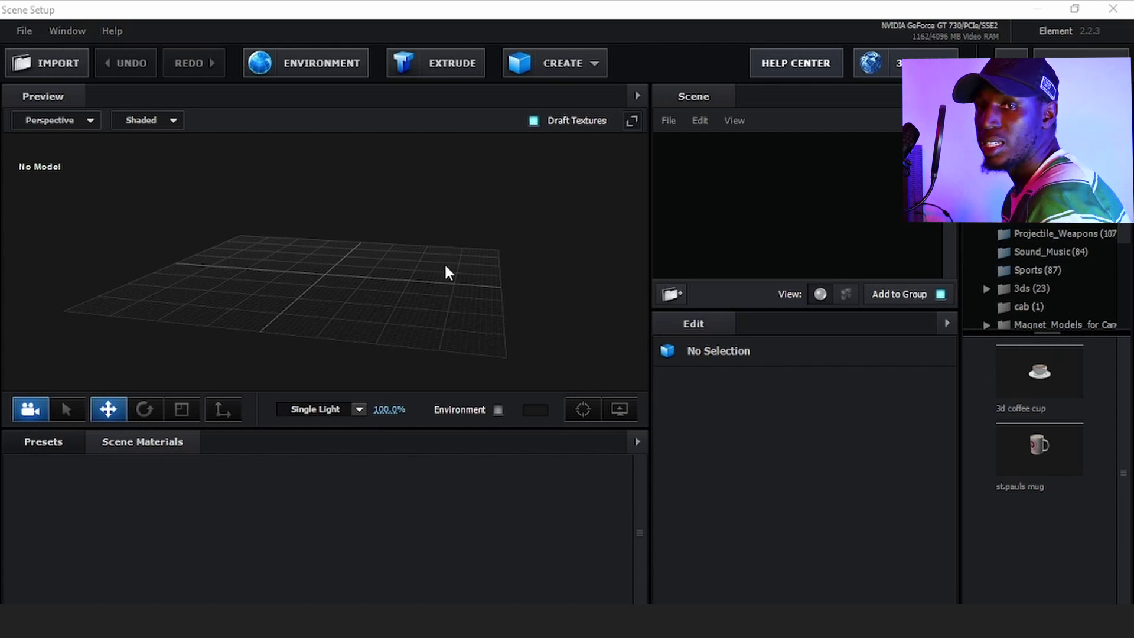
click(591, 63)
click(775, 104)
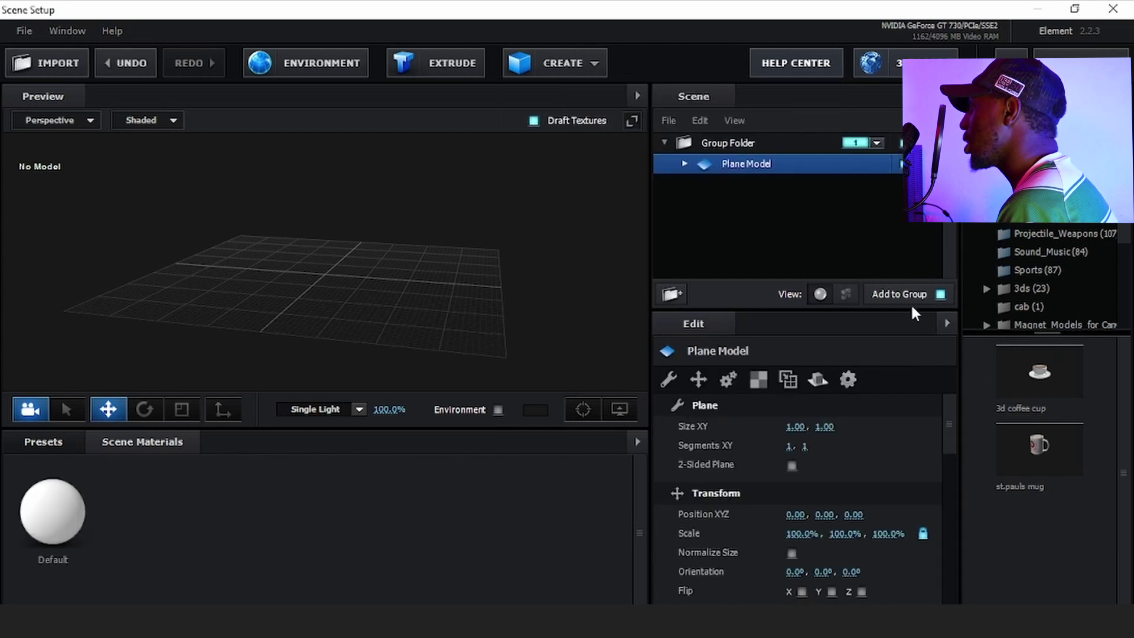
drag(806, 534, 883, 533)
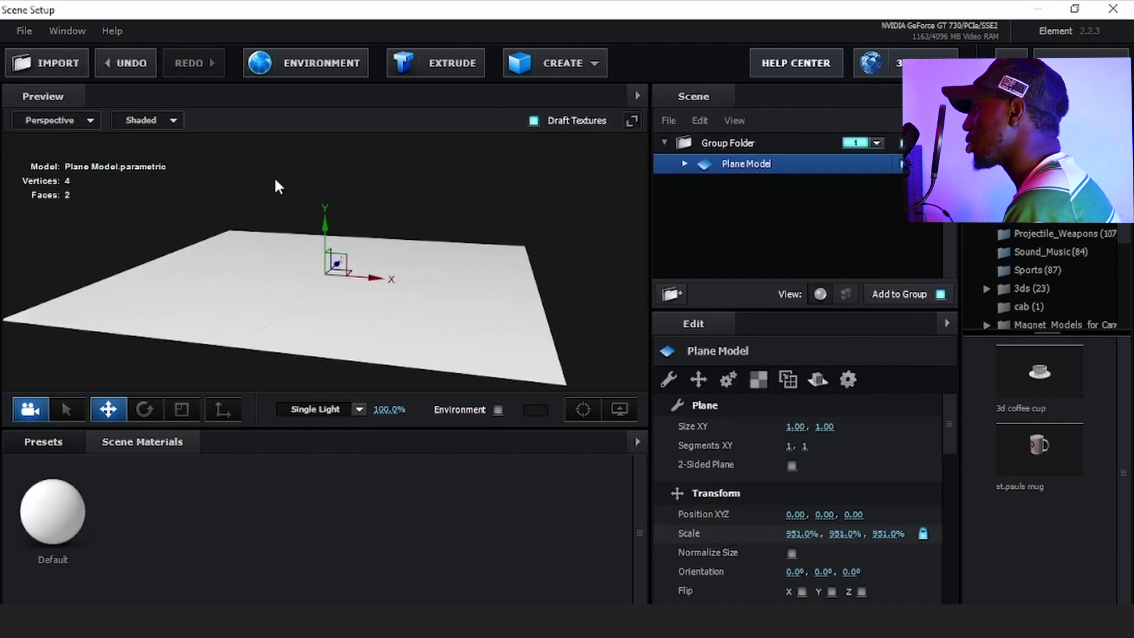
Apply the Matte_Shadow material from the Physical presets to the plane
drag(274, 176, 296, 194)
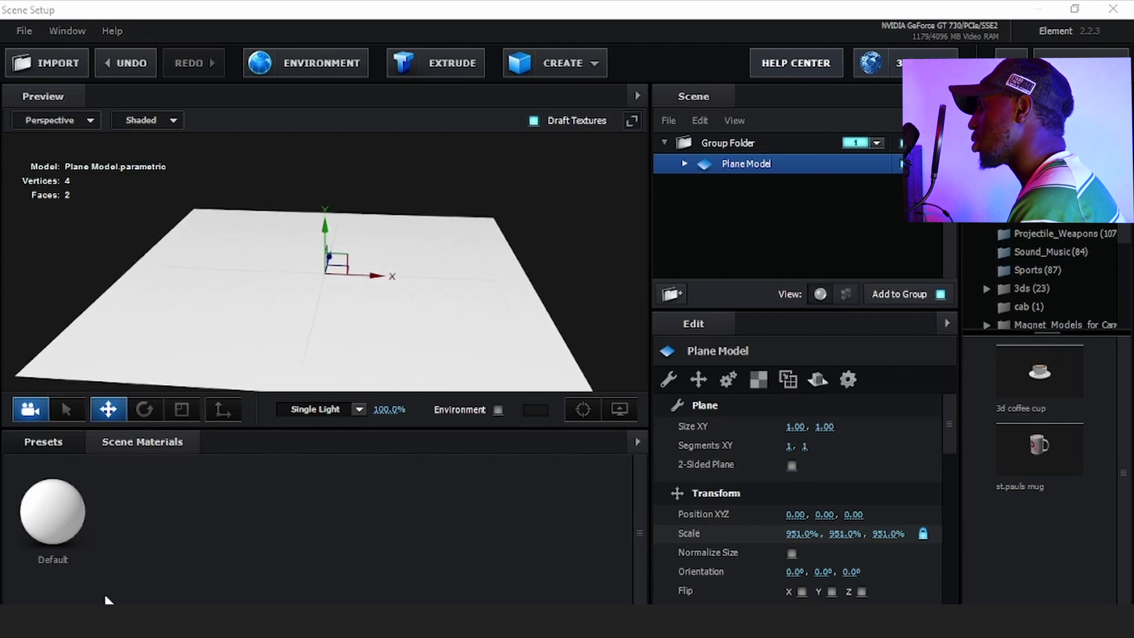
click(55, 445)
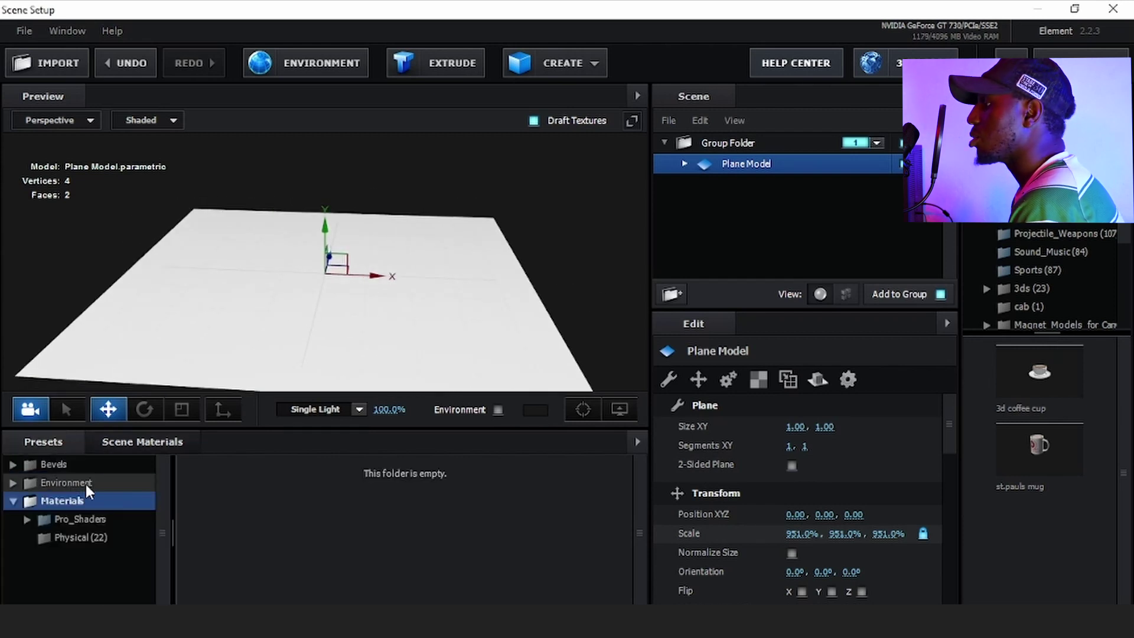
click(72, 536)
scroll(308, 554, down, 3)
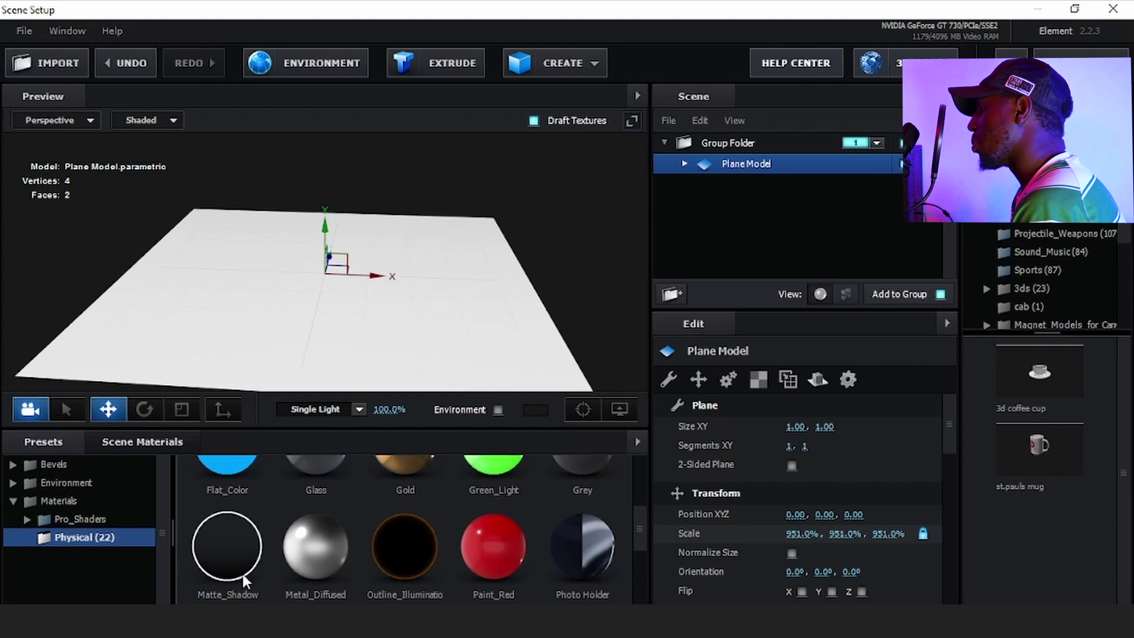
drag(257, 544, 213, 271)
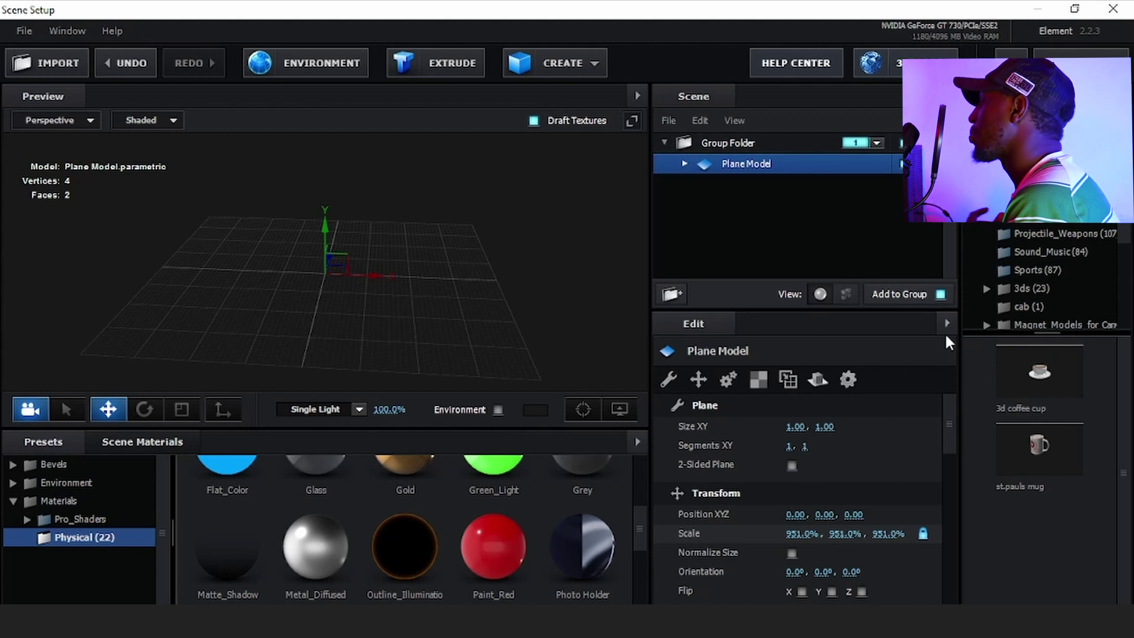
Add the watch model from the Starter_Pack_Physical library to the scene
scroll(1023, 236, down, 5)
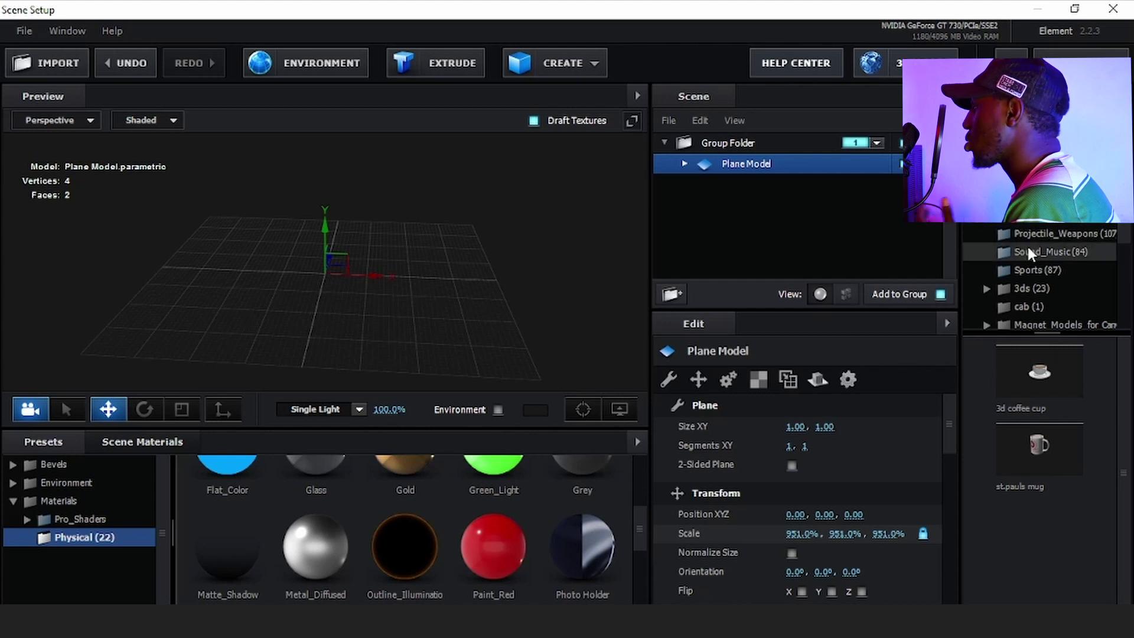
click(1042, 247)
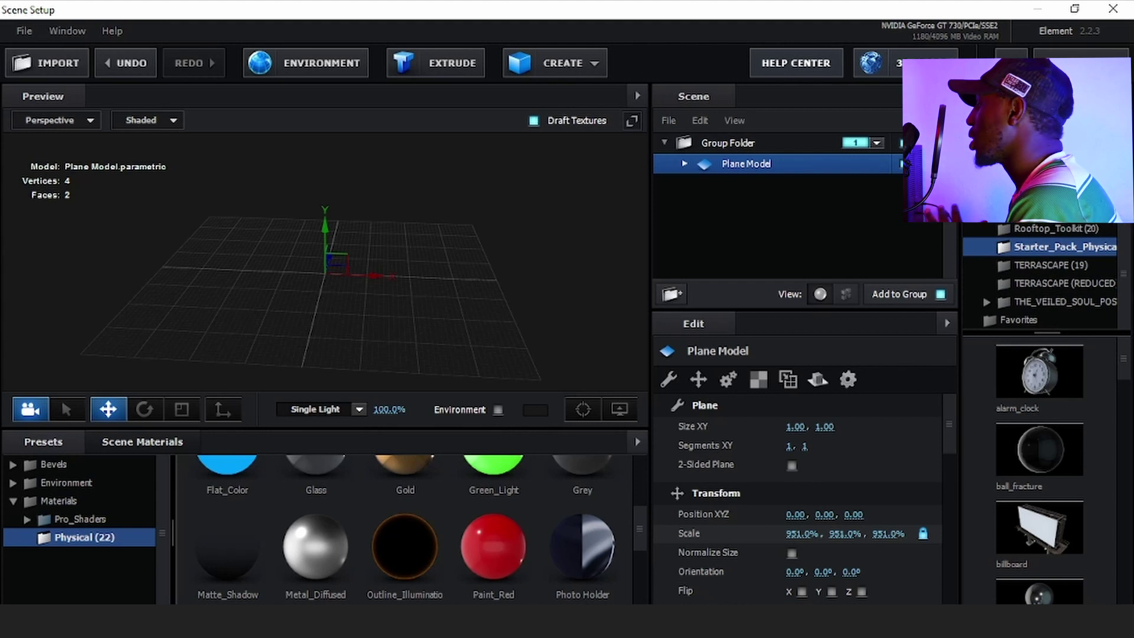
scroll(1062, 441, down, 4)
scroll(1061, 439, down, 12)
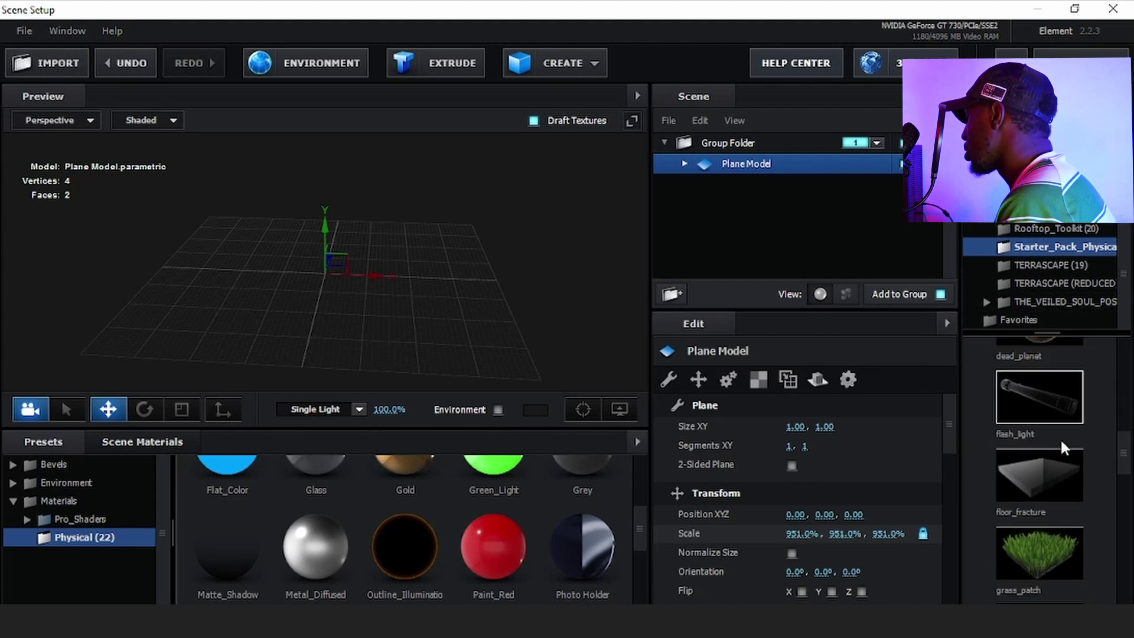
scroll(1058, 432, down, 3)
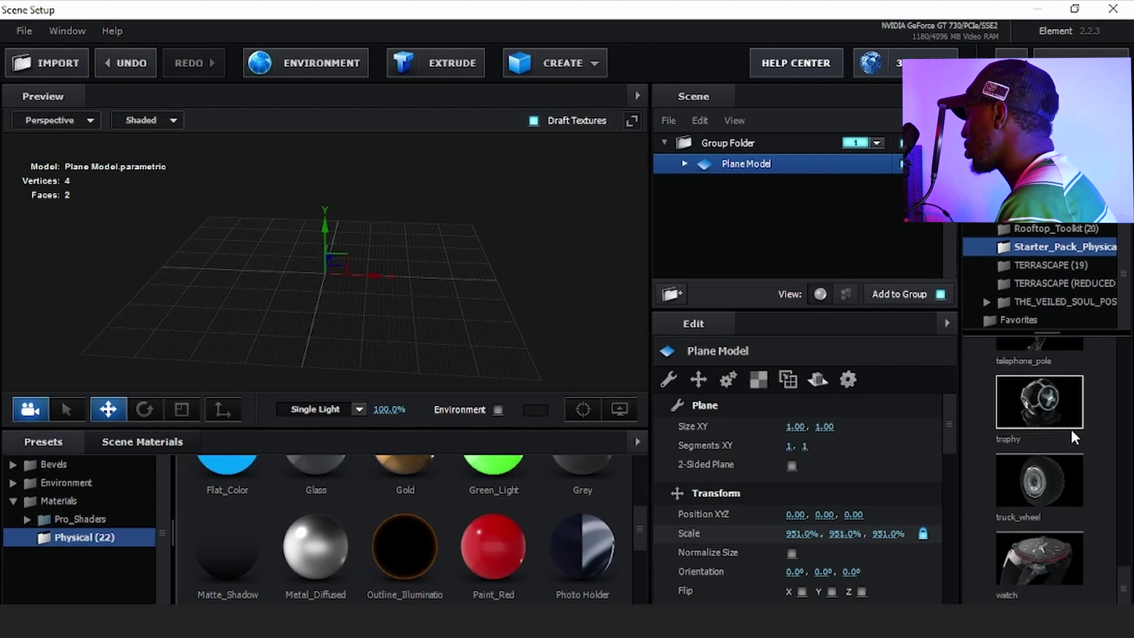
double_click(1045, 550)
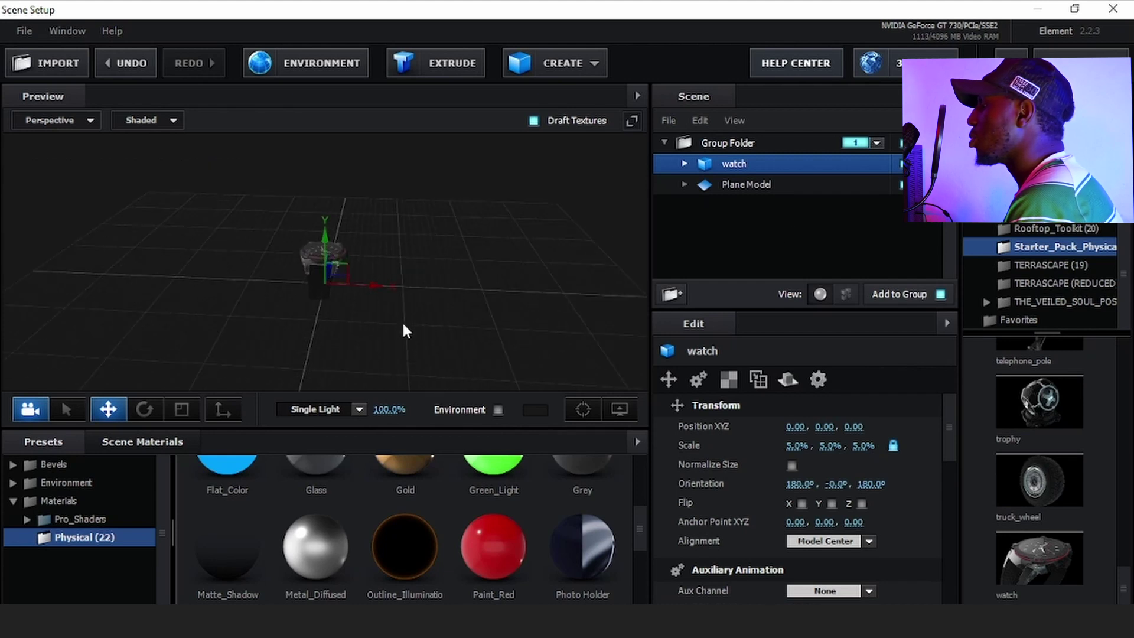
Scale the watch uniformly to about 9.5% and raise it above the ground to a Y position of about 0.93
drag(405, 329, 488, 212)
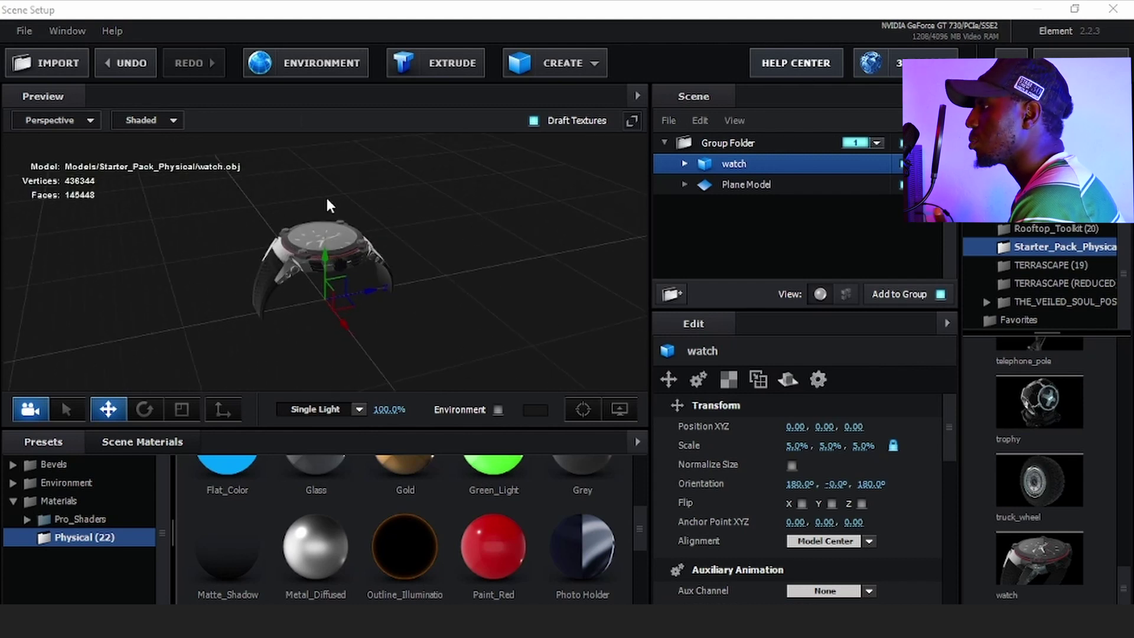
drag(401, 289, 413, 250)
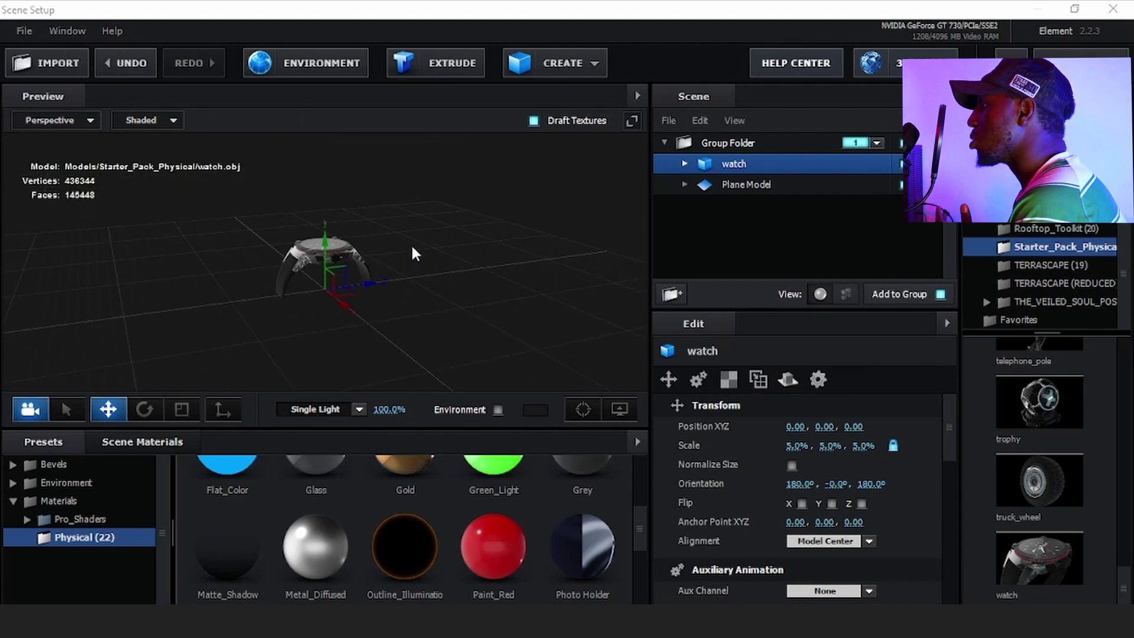
drag(327, 249, 324, 203)
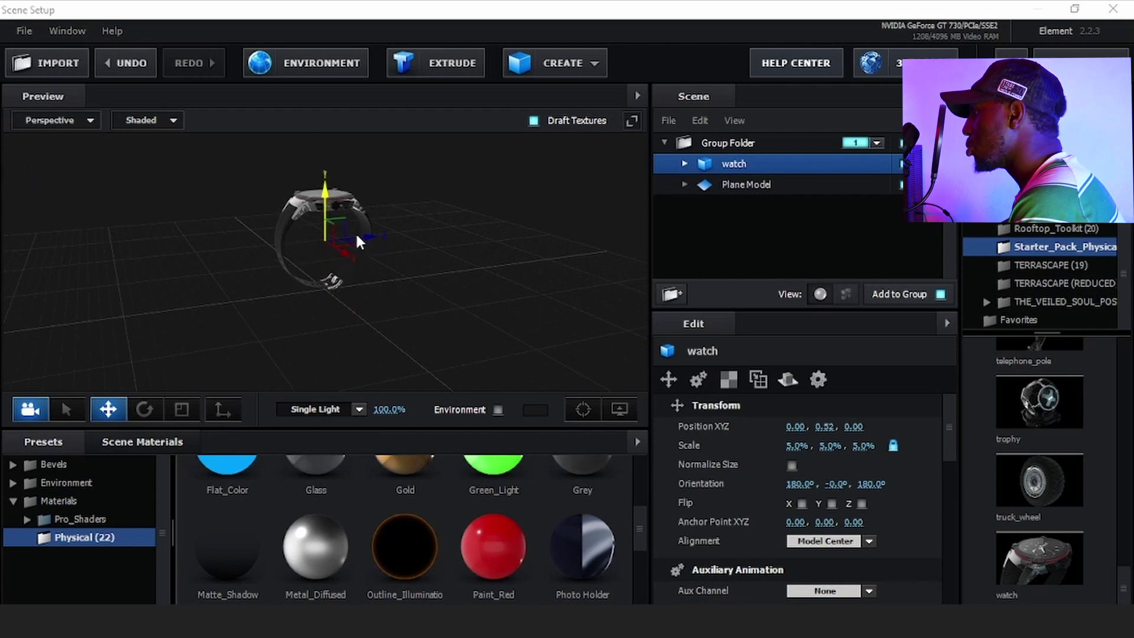
mouse_move(392, 297)
mouse_down()
mouse_move(442, 271)
mouse_move(405, 289)
mouse_up()
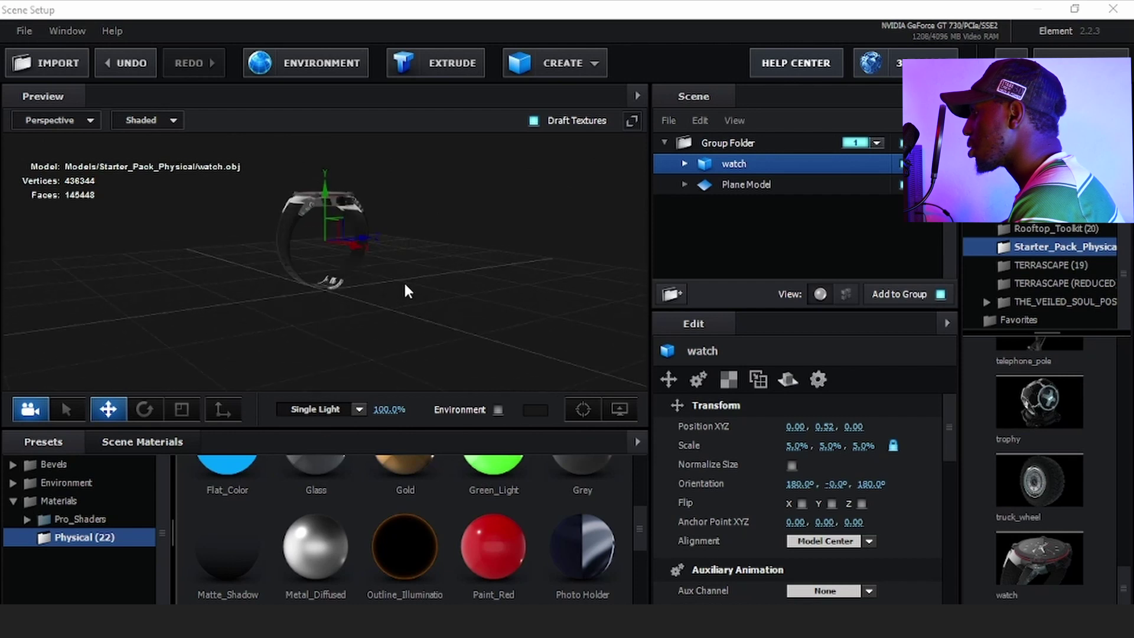
click(792, 465)
click(792, 465)
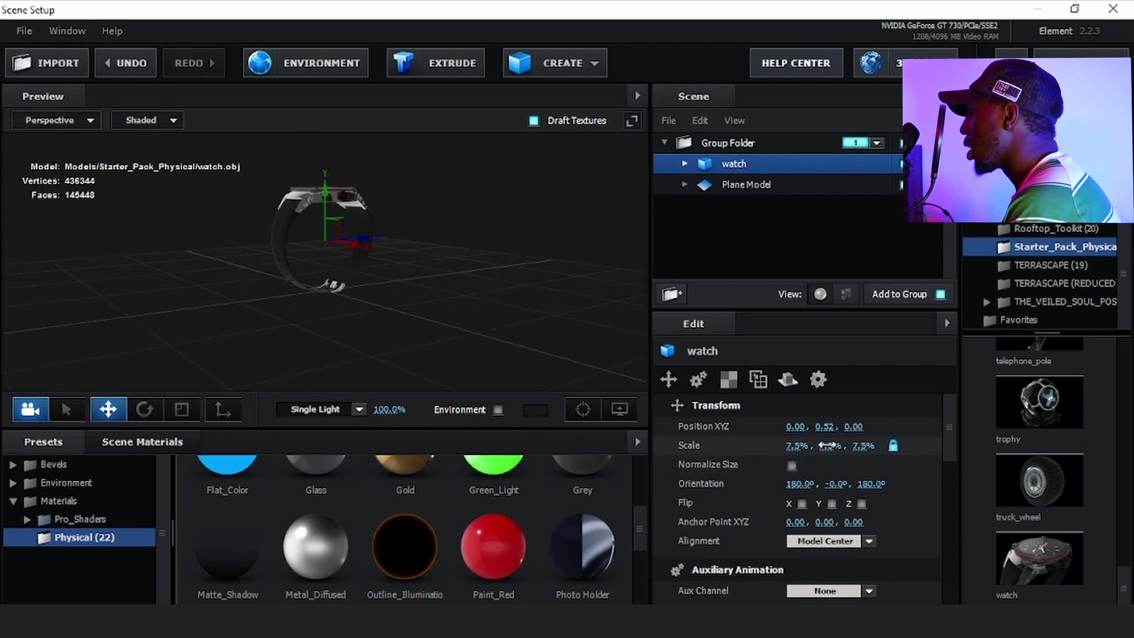
mouse_move(794, 446)
mouse_down()
mouse_move(833, 448)
mouse_move(795, 448)
mouse_move(807, 448)
mouse_up()
drag(323, 201, 319, 158)
drag(218, 269, 470, 158)
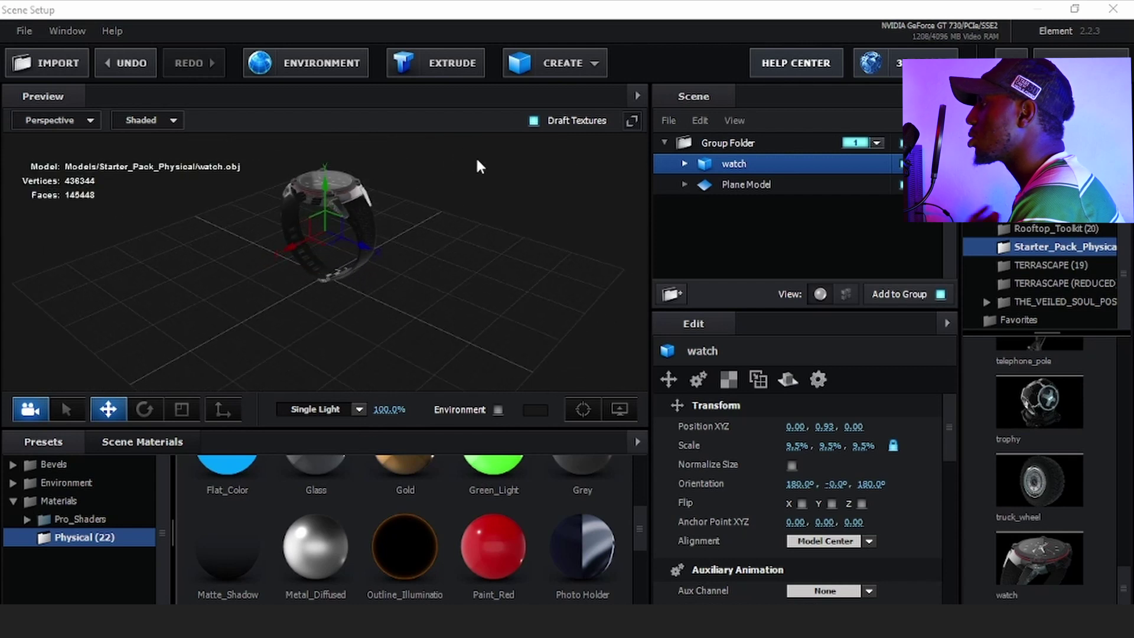
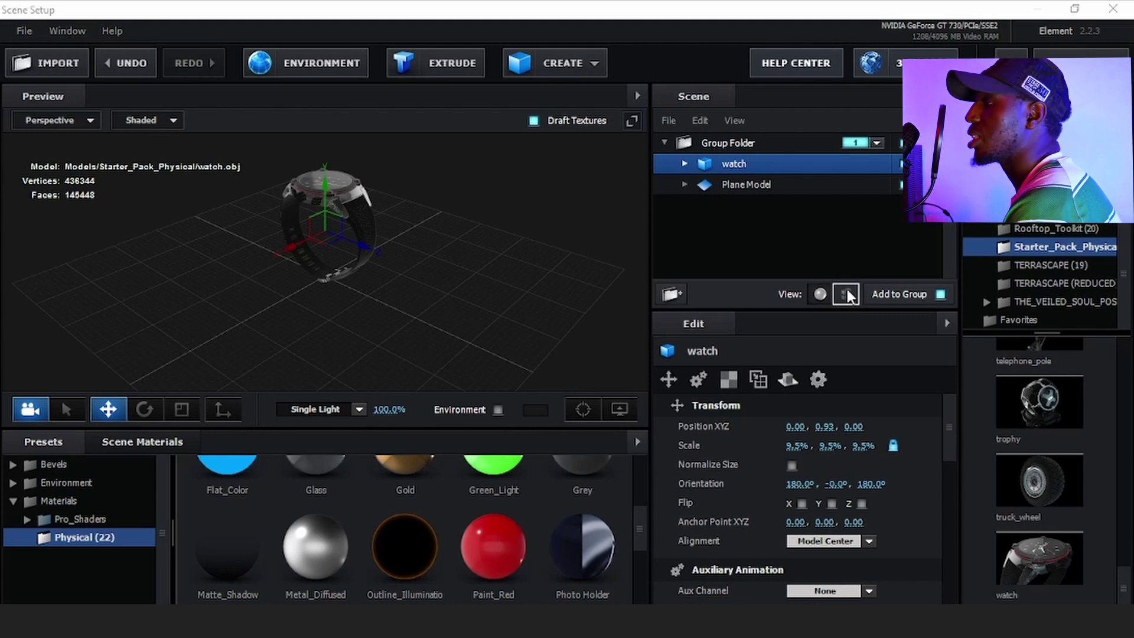
Switch the scene list to mesh view, expand the watch into its separate objects and examine the watch face up close
click(848, 293)
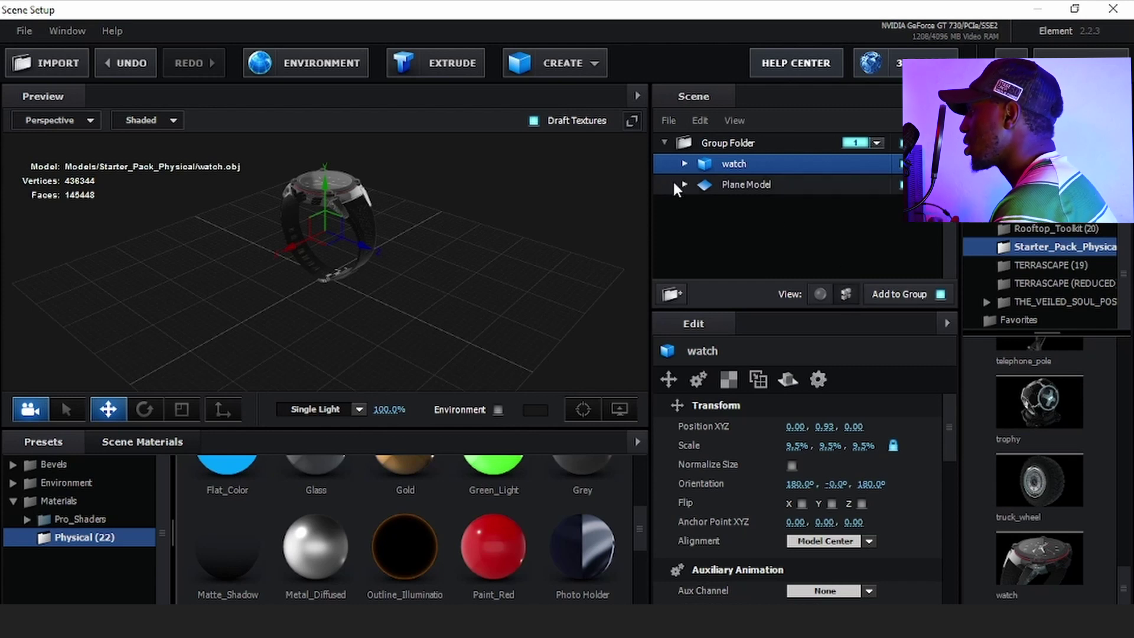
click(685, 163)
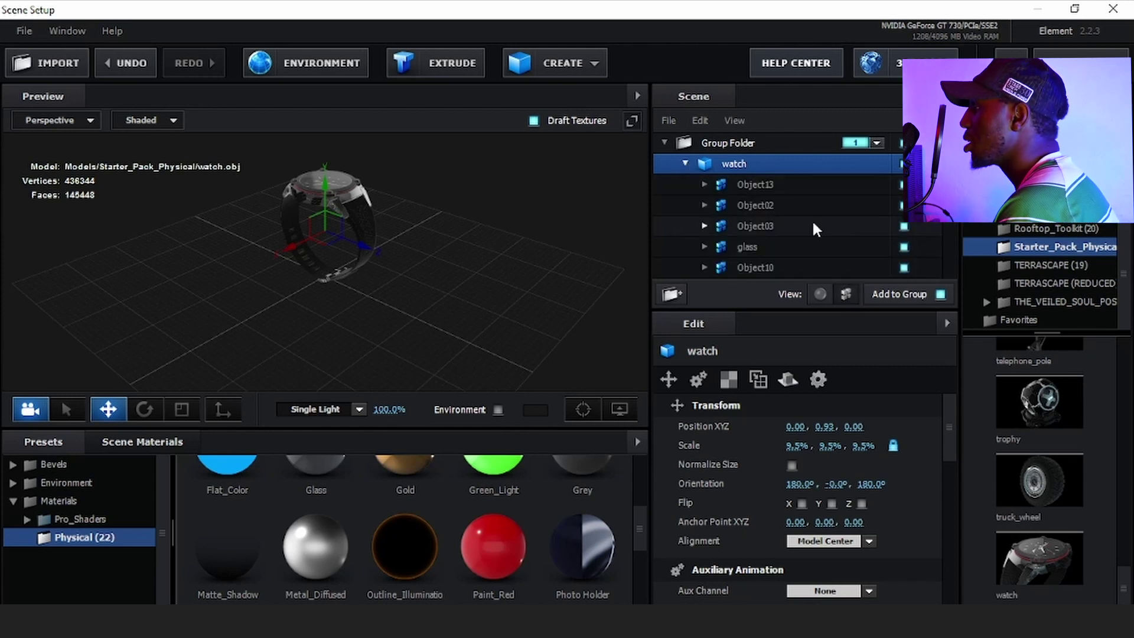
scroll(813, 223, down, 5)
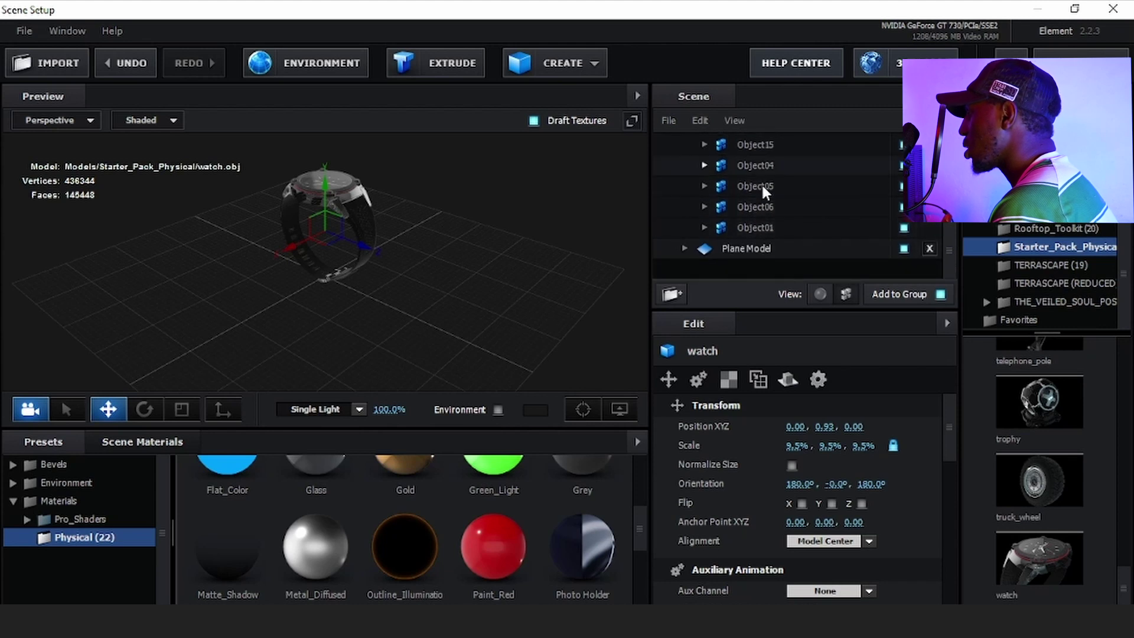
drag(527, 179, 405, 224)
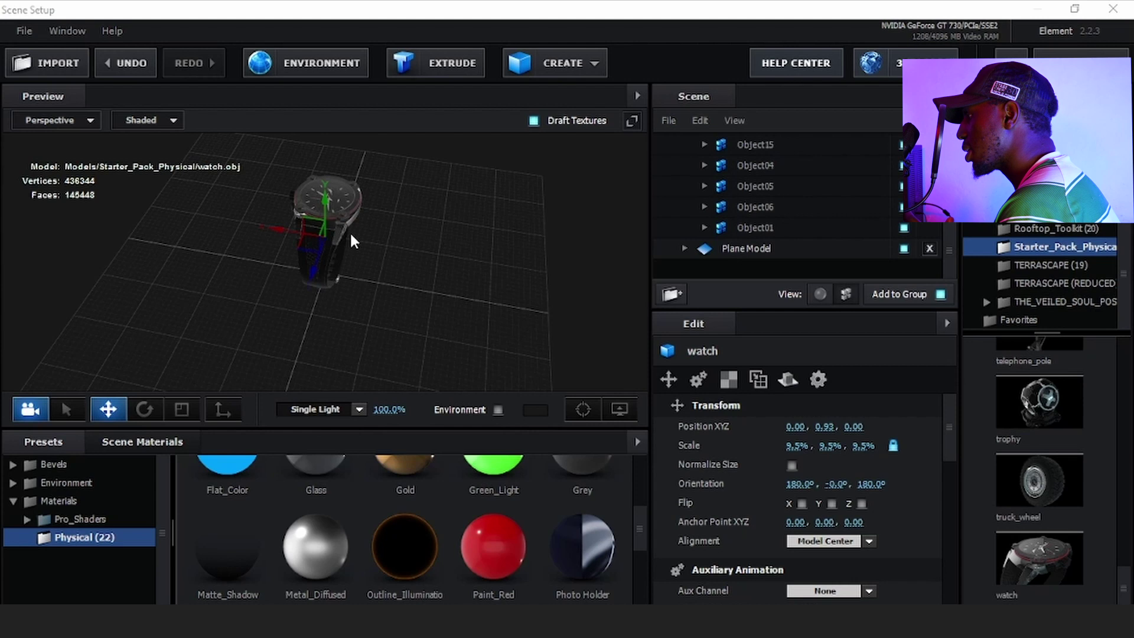
scroll(386, 223, up, 5)
mouse_move(383, 220)
mouse_down()
mouse_move(458, 164)
mouse_move(407, 267)
mouse_move(377, 231)
mouse_up()
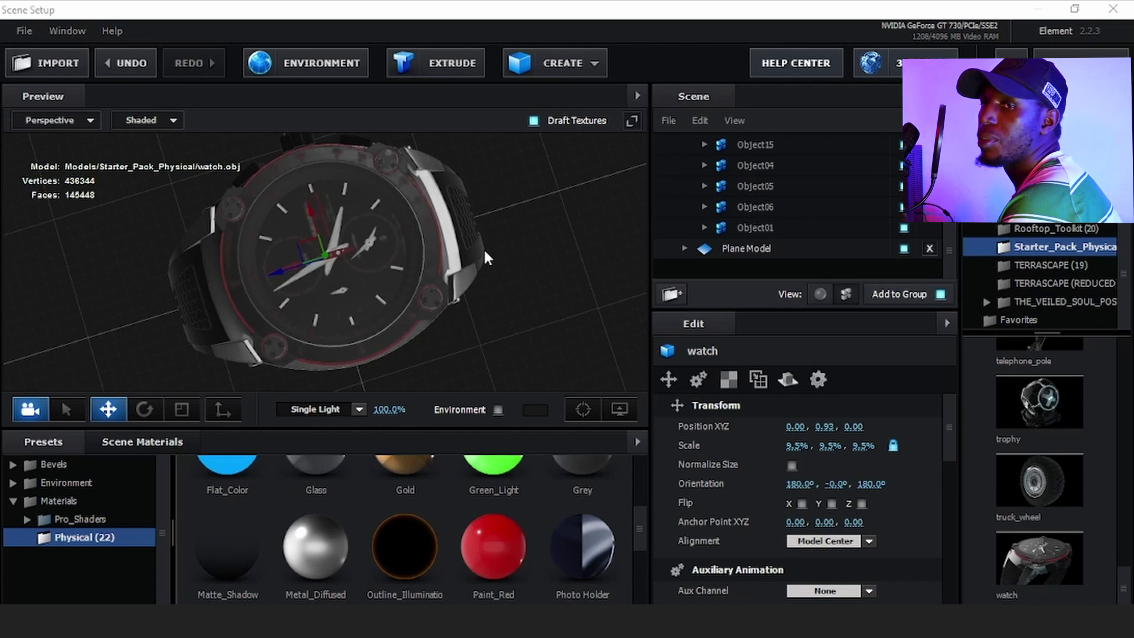
scroll(520, 289, down, 3)
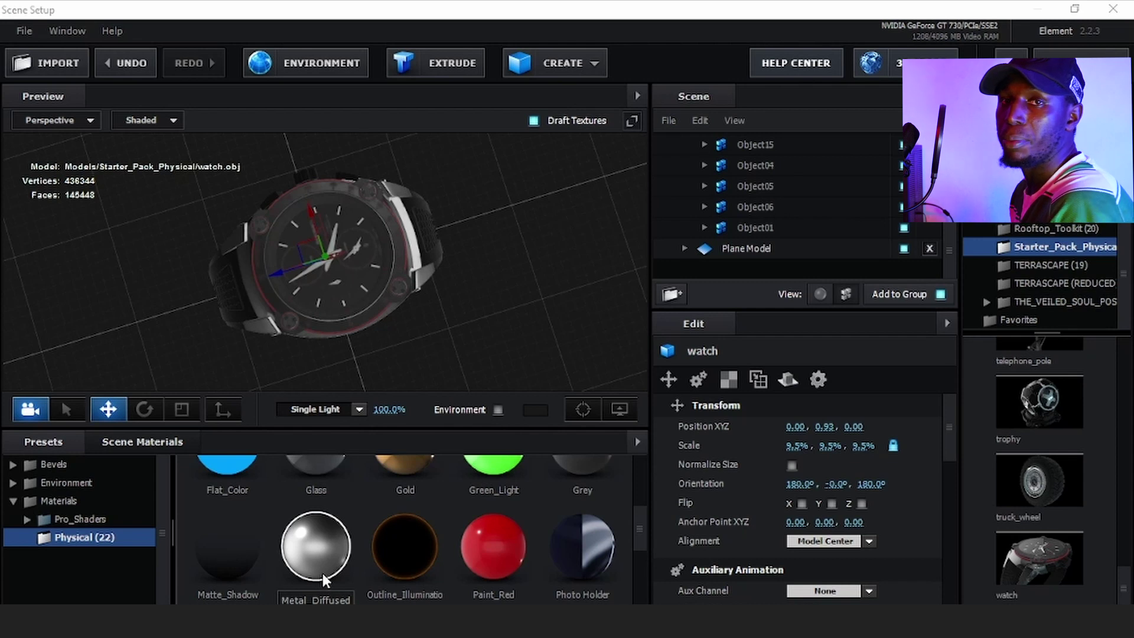
drag(537, 335, 591, 273)
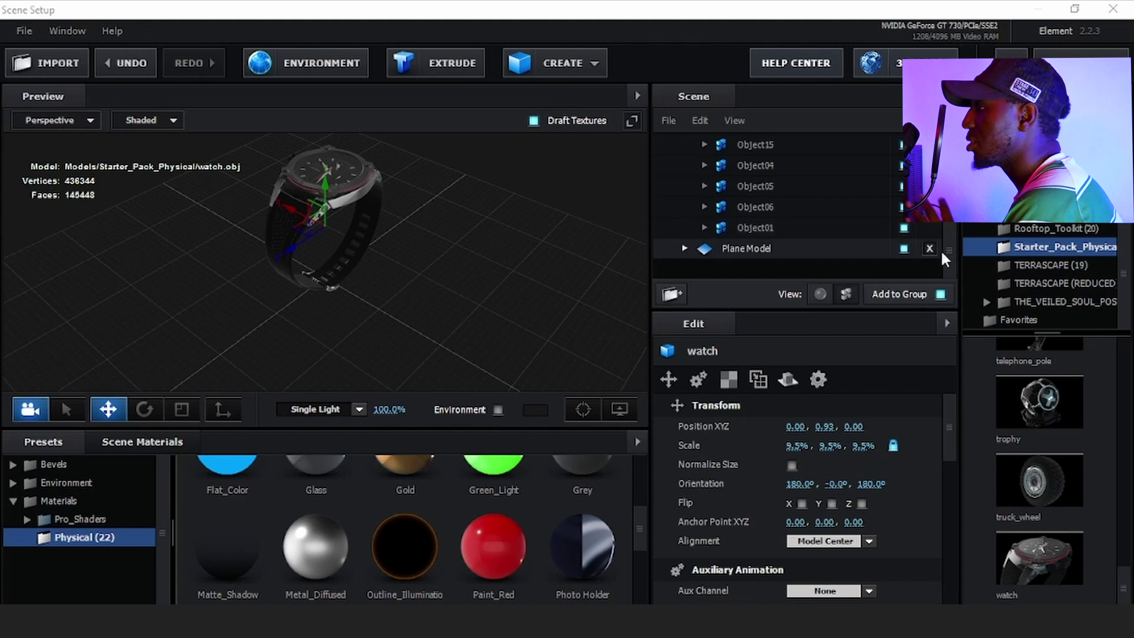
Hide and re-show the watch's Object01 to identify which part it is, viewing the watch from several sides
click(904, 228)
click(904, 227)
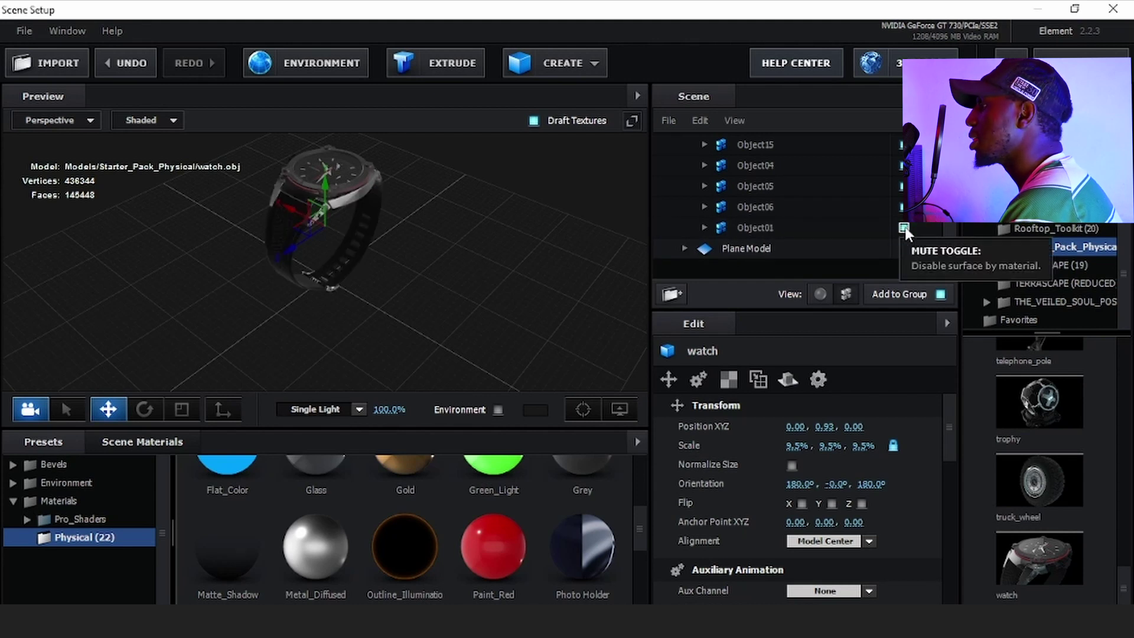
click(904, 228)
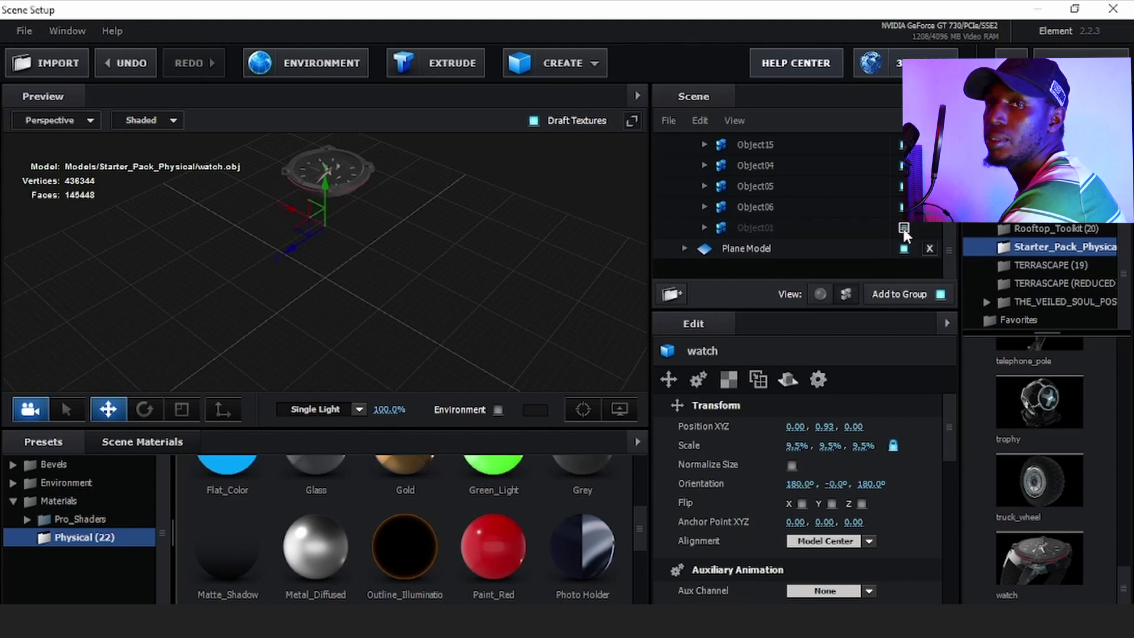
click(904, 228)
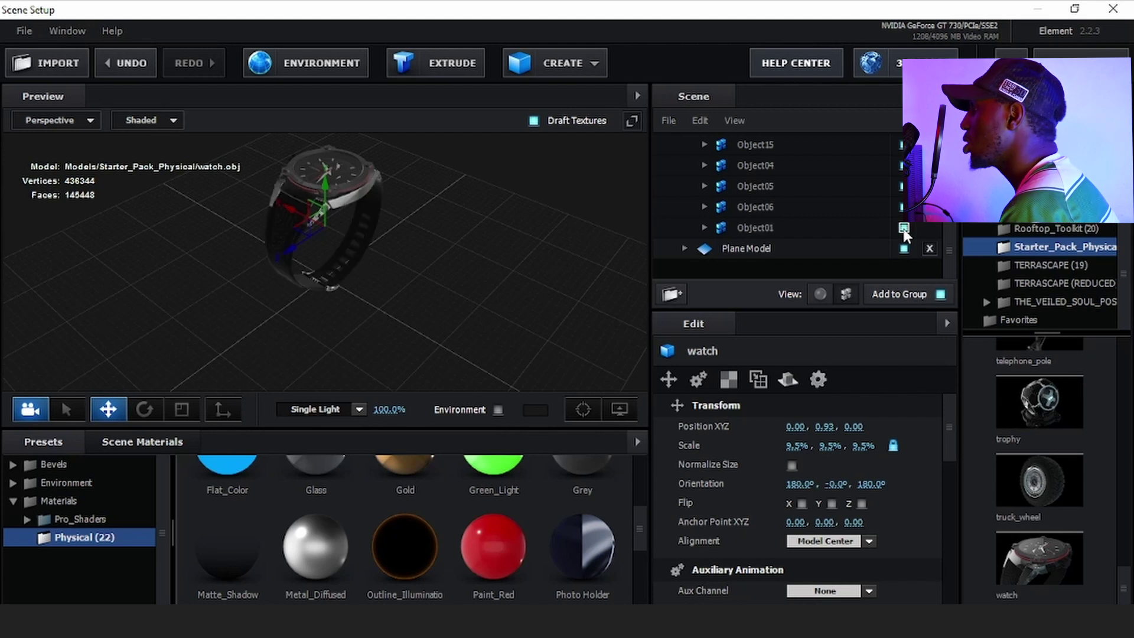
scroll(400, 232, up, 1)
scroll(399, 232, up, 1)
drag(473, 178, 402, 163)
drag(262, 231, 443, 227)
scroll(442, 227, down, 3)
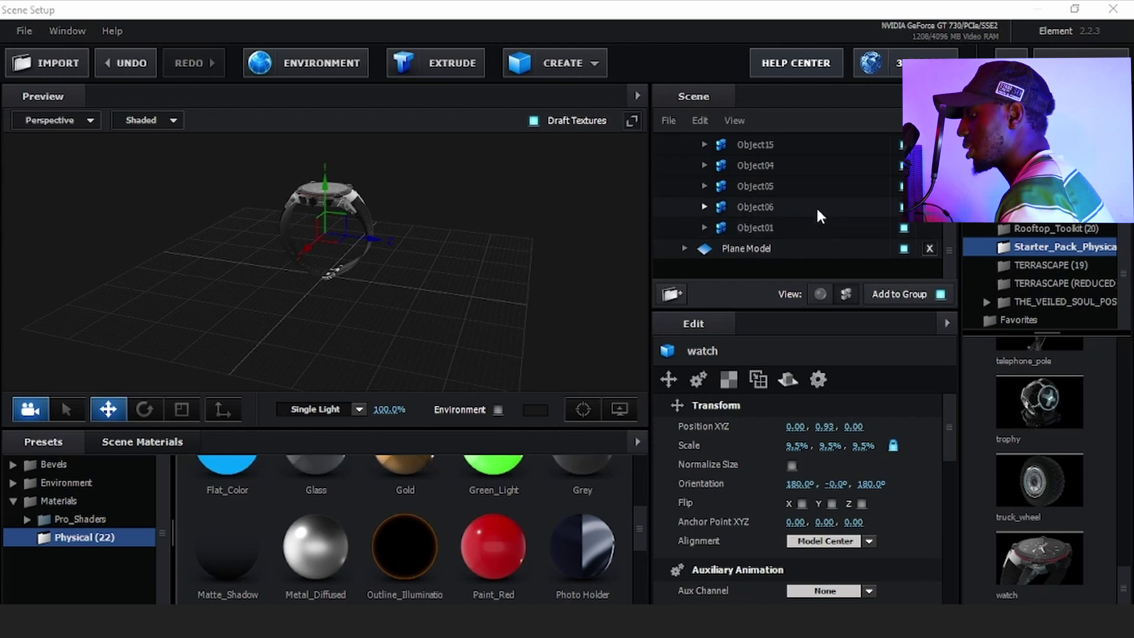
Assign all the watch's meshes from Object06 up to Object13, leaving out Object01, to auxiliary animation Channel 1
click(820, 228)
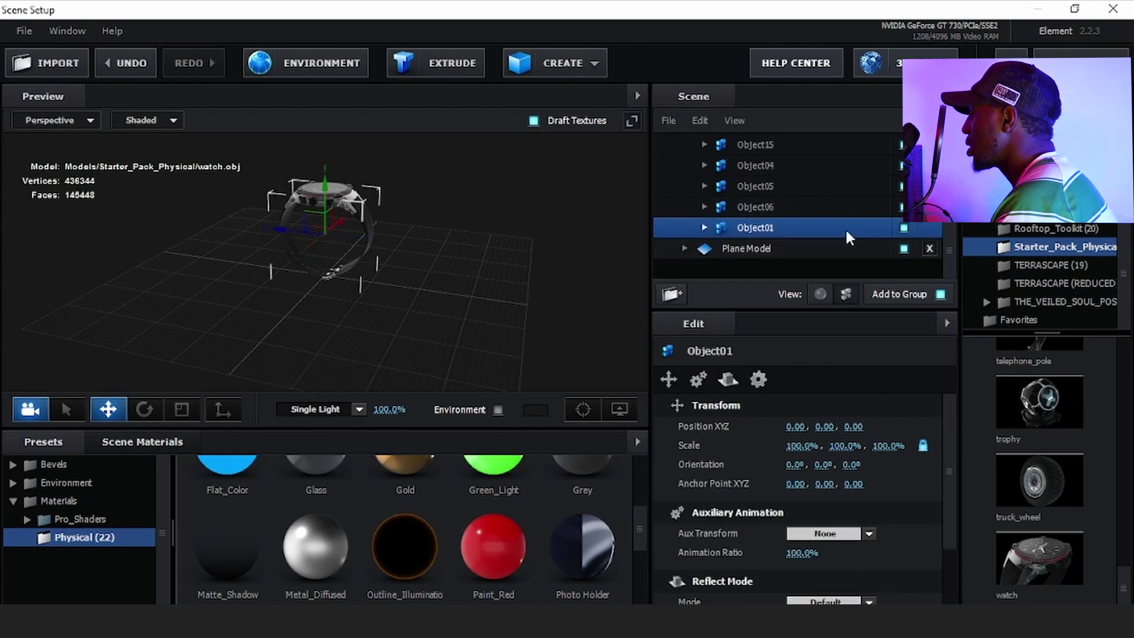
click(773, 208)
drag(789, 189, 795, 141)
scroll(790, 255, up, 3)
drag(790, 256, 798, 186)
scroll(795, 195, up, 2)
right_click(795, 225)
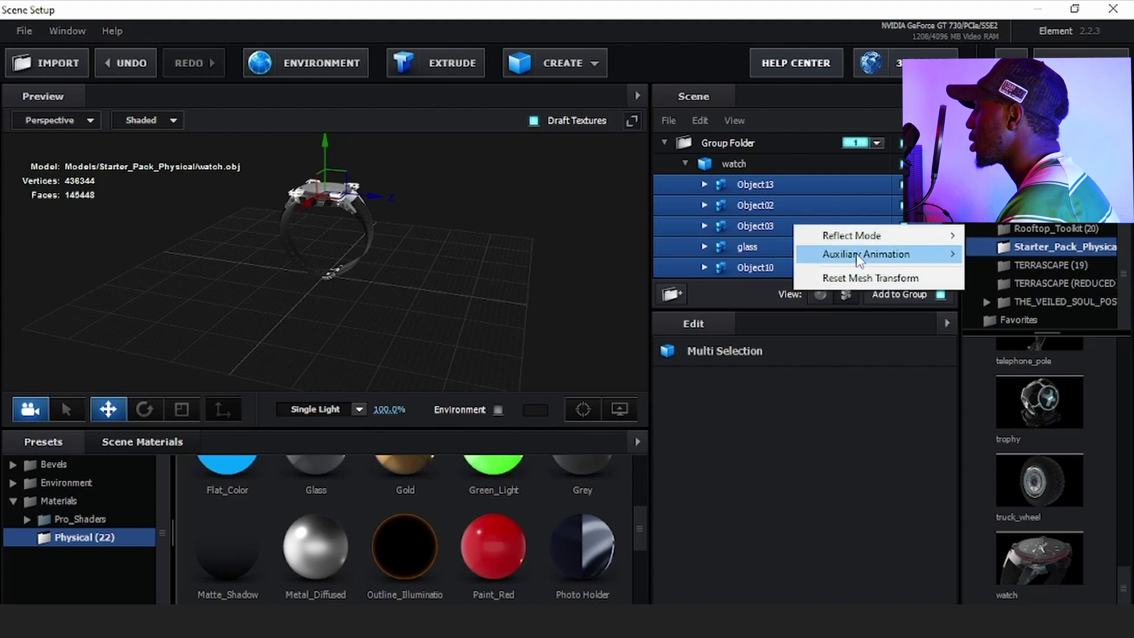
mouse_move(858, 260)
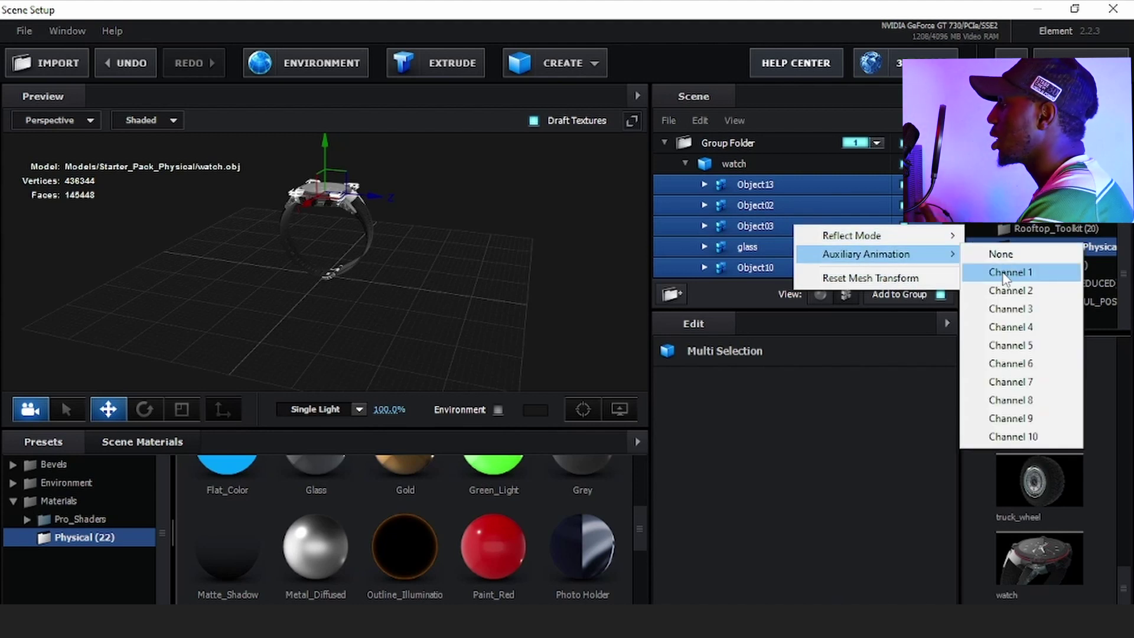
click(1004, 273)
Check the auxiliary animation channel of Object13 and Object03, and apply the scene to return to the composition
click(804, 226)
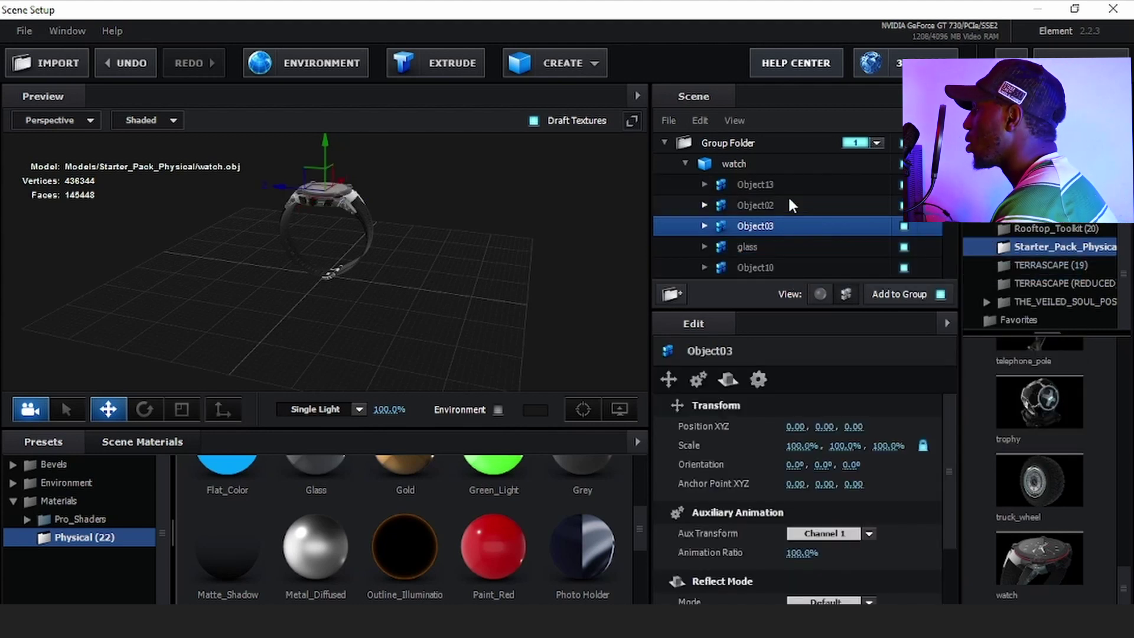
click(787, 183)
right_click(787, 183)
mouse_move(857, 211)
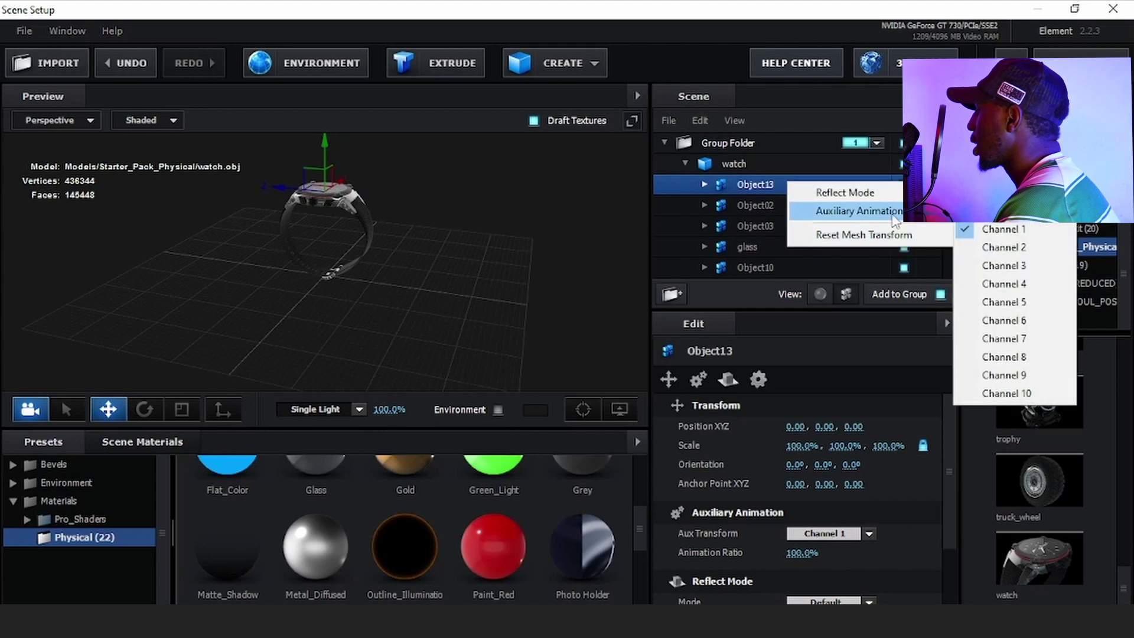
click(768, 224)
right_click(768, 226)
mouse_move(857, 255)
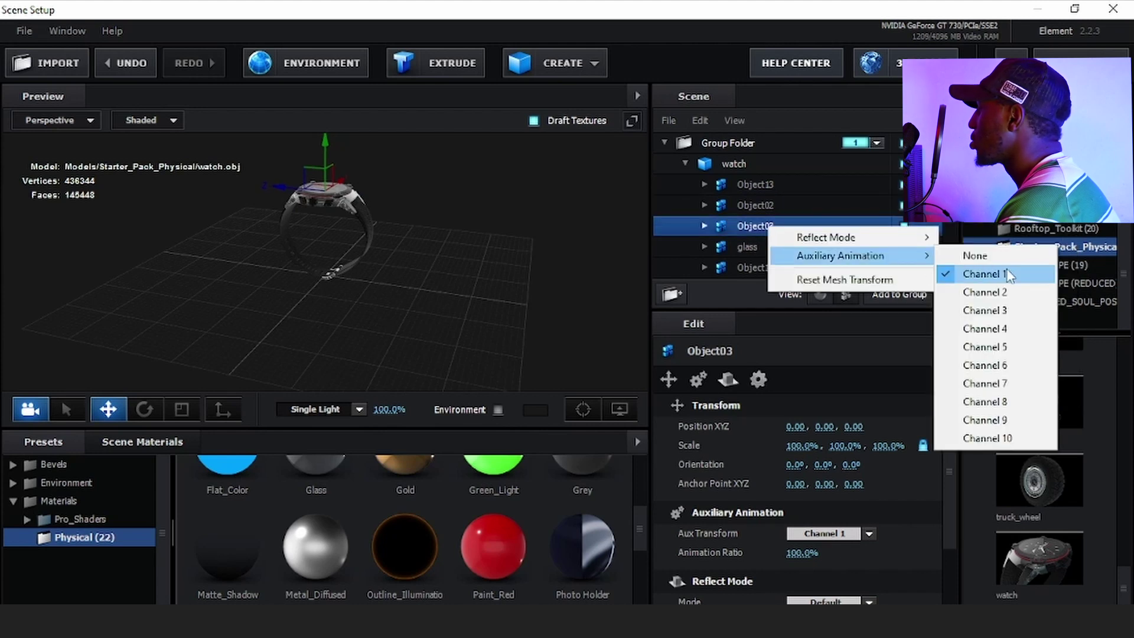
click(684, 160)
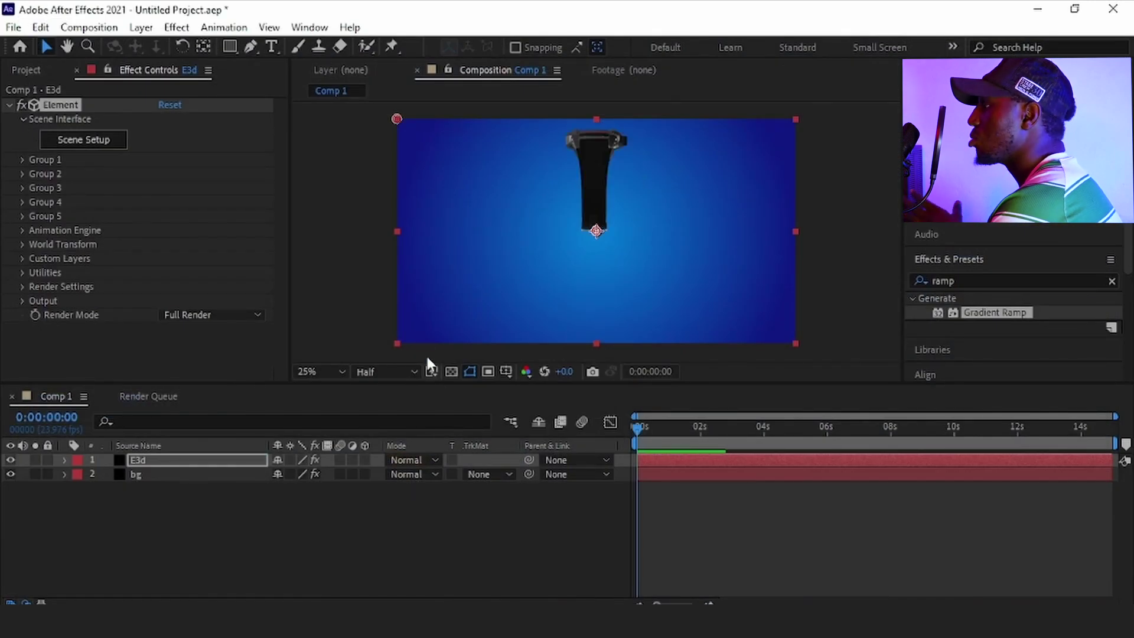
Add a two-node camera with the 50mm preset to the composition
right_click(348, 498)
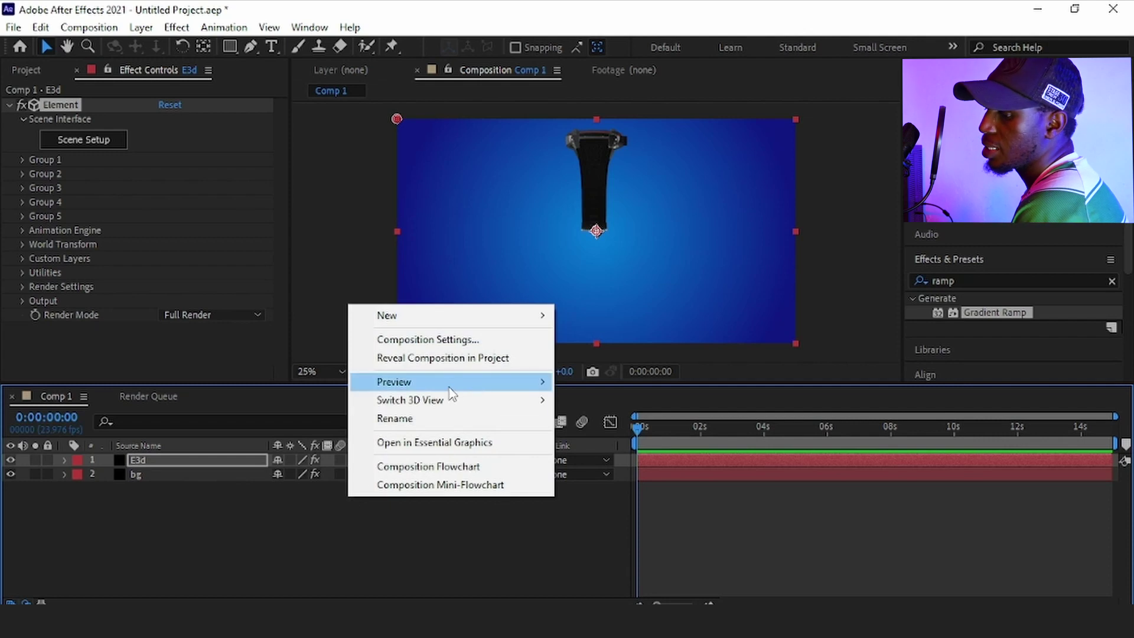
mouse_move(501, 316)
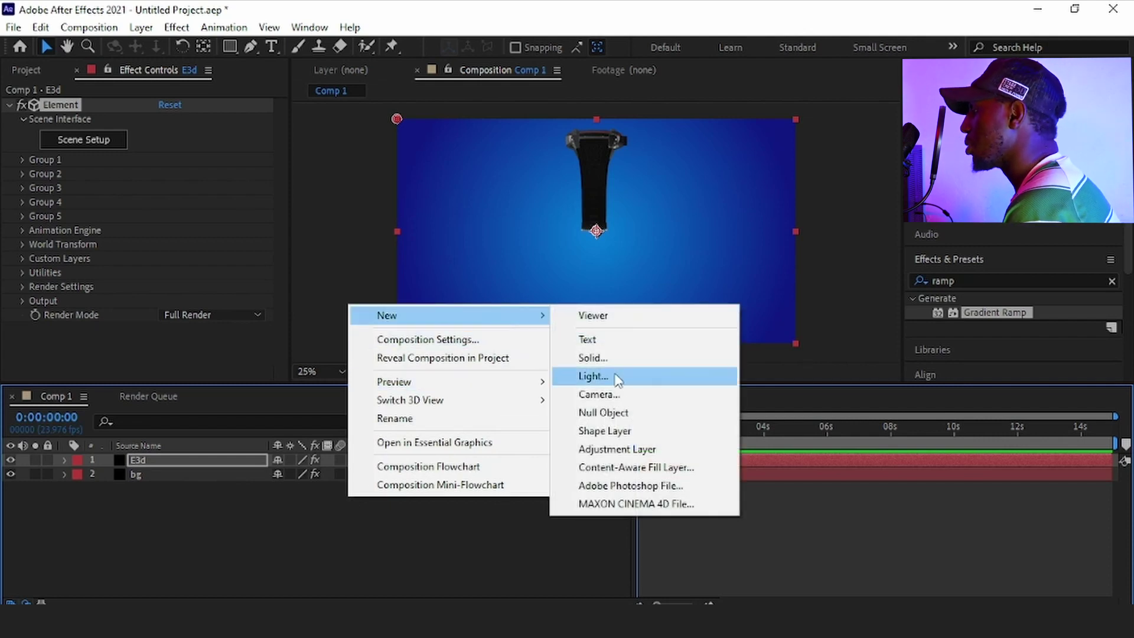
click(612, 394)
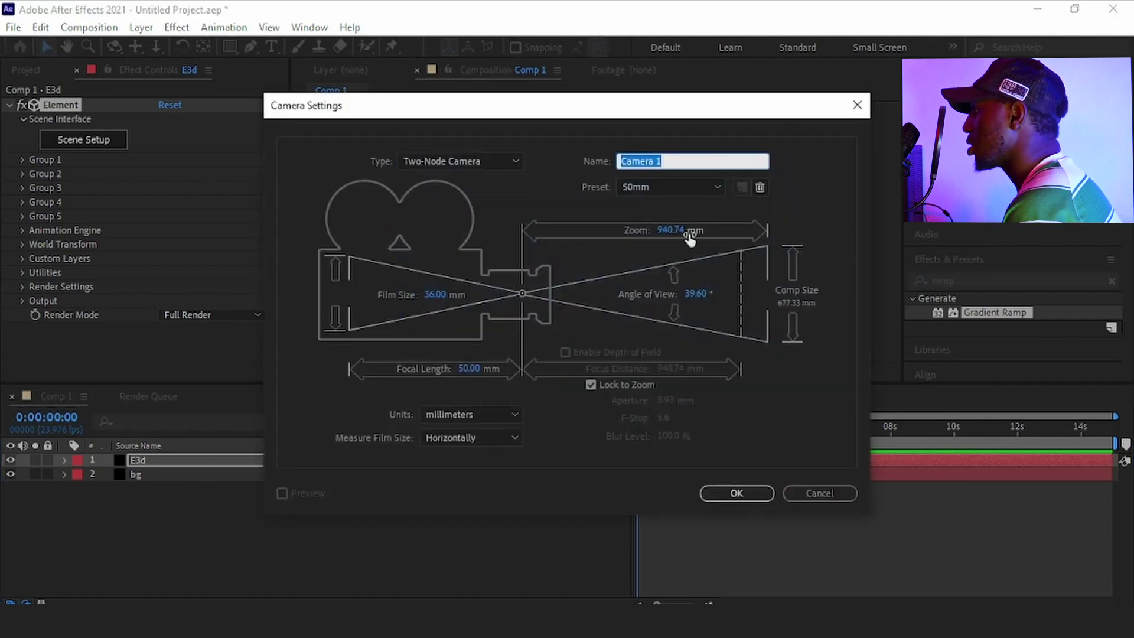
click(733, 494)
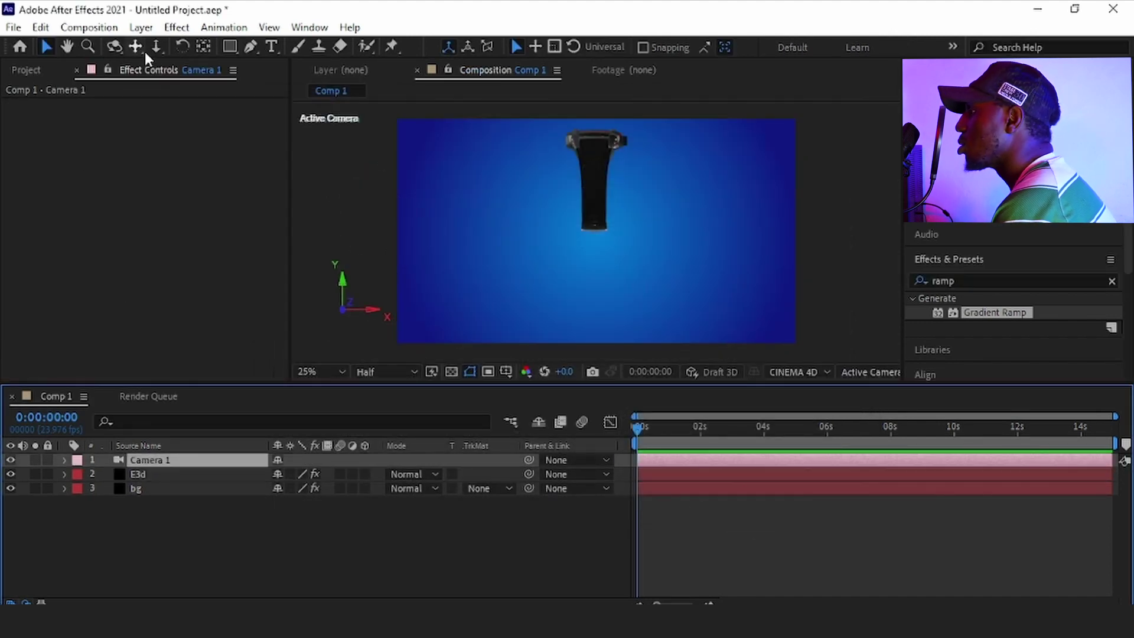
Pan, orbit and dolly the camera to frame the whole watch larger in the middle at an angle
click(135, 46)
mouse_move(577, 228)
mouse_down()
mouse_move(573, 242)
mouse_move(580, 232)
mouse_up()
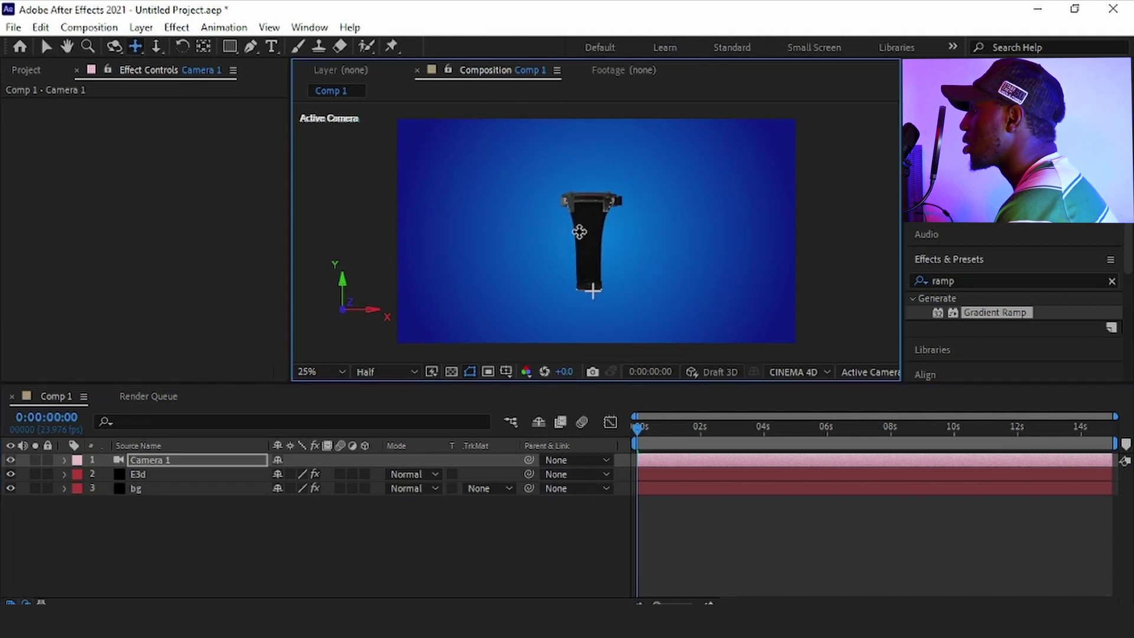
click(114, 46)
mouse_move(630, 225)
mouse_down()
mouse_move(586, 225)
mouse_move(635, 239)
mouse_move(648, 230)
mouse_move(600, 227)
mouse_move(618, 233)
mouse_up()
click(156, 46)
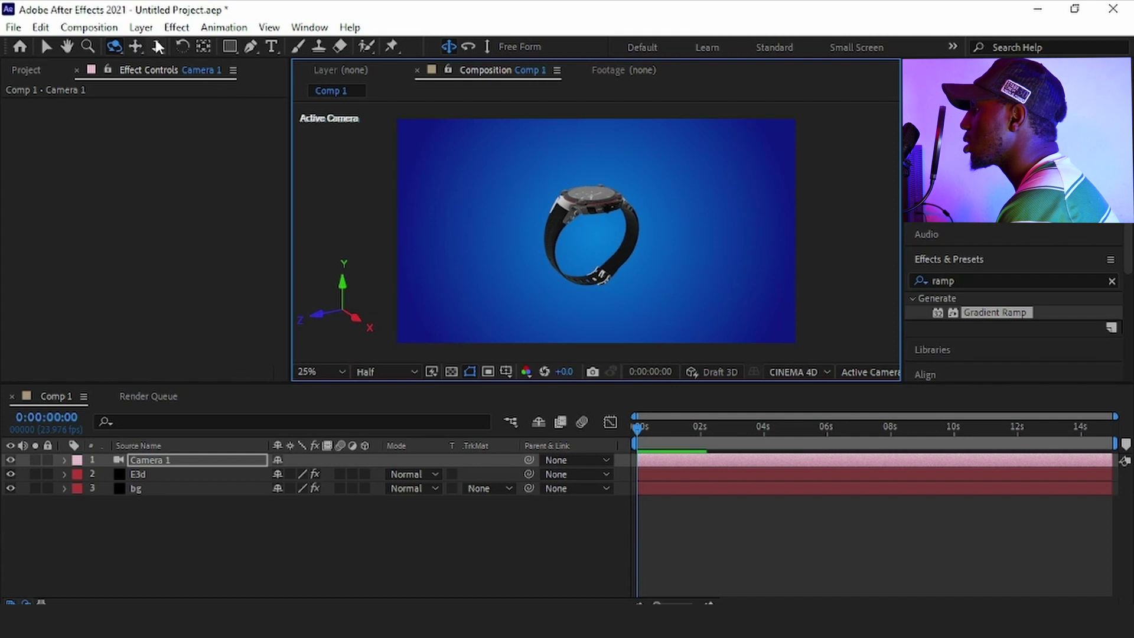
drag(684, 192, 706, 129)
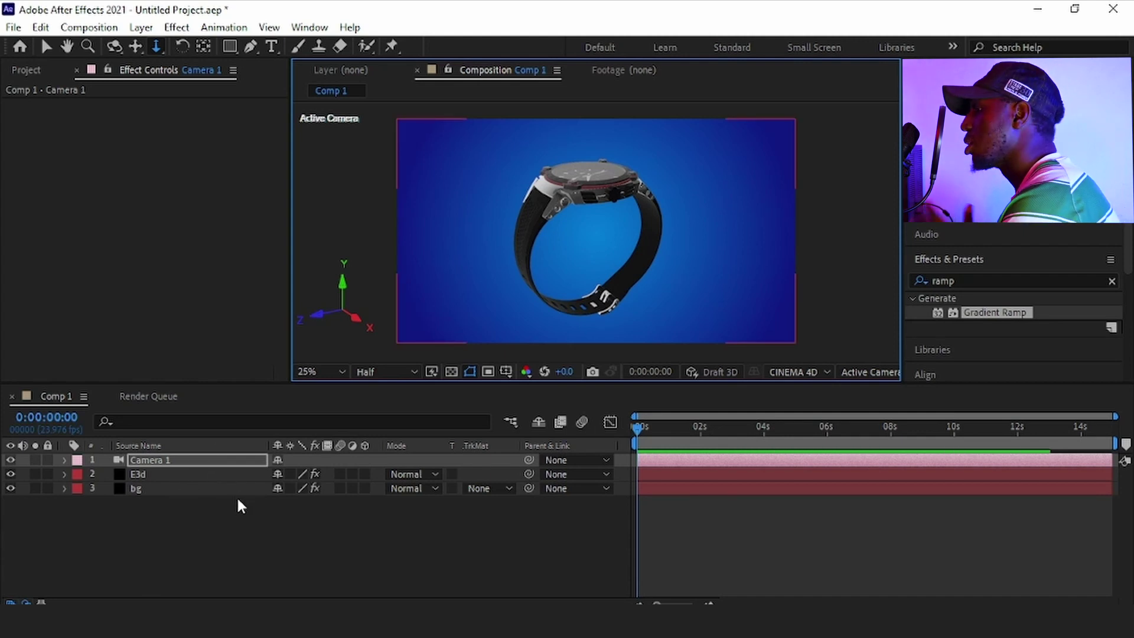
Select the E3d layer and expand the auxiliary Channel 1 settings of Group 1 in its Element effect
click(218, 475)
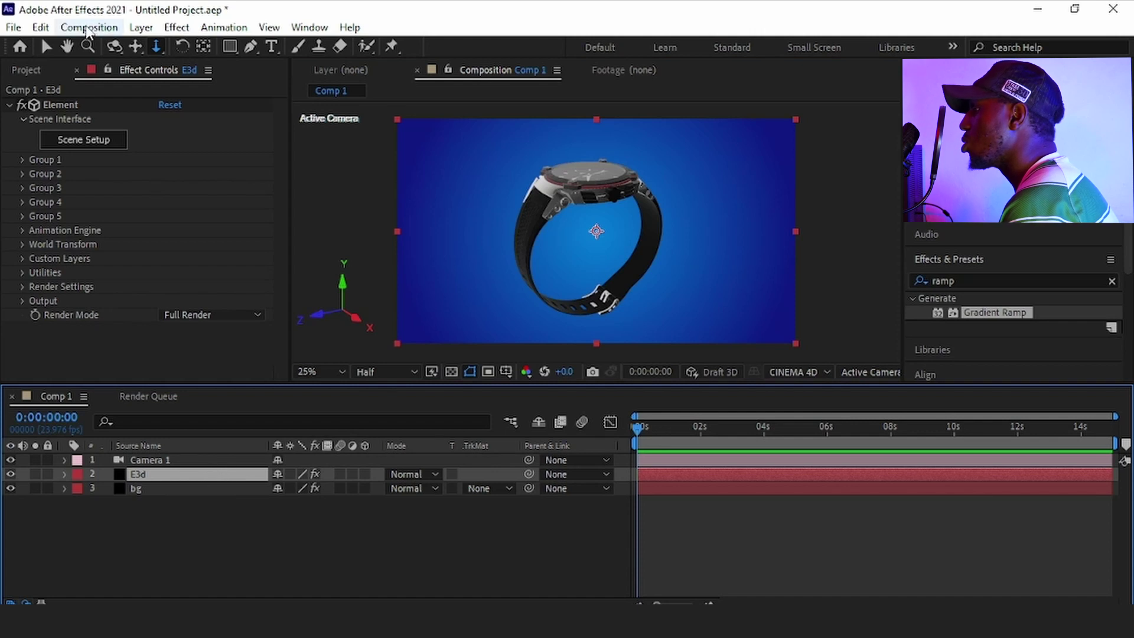
click(44, 47)
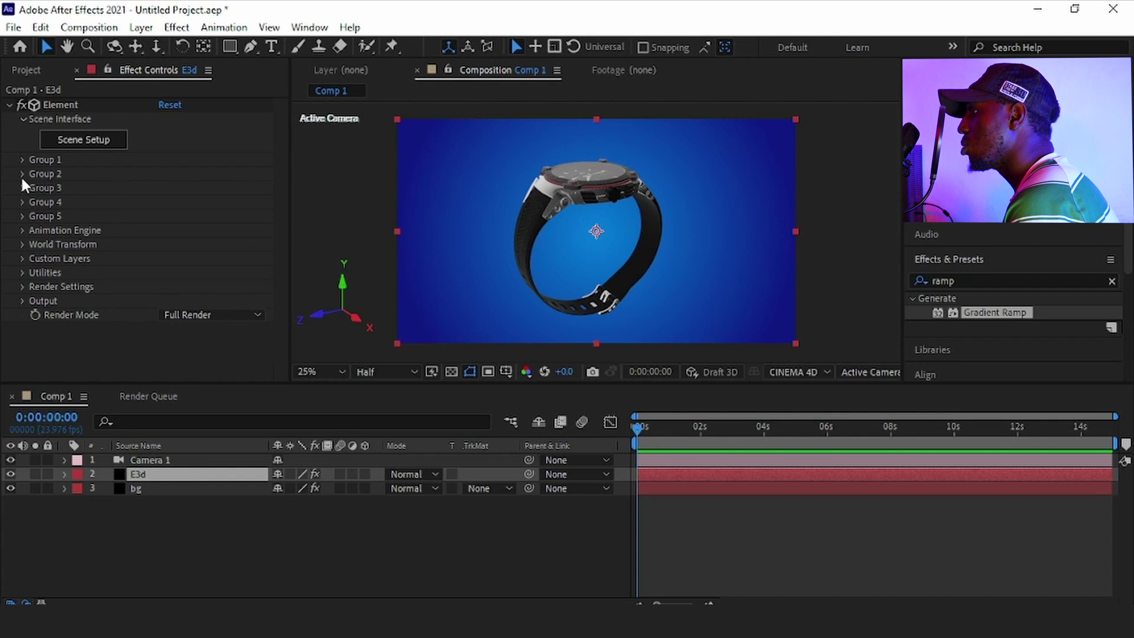
click(22, 160)
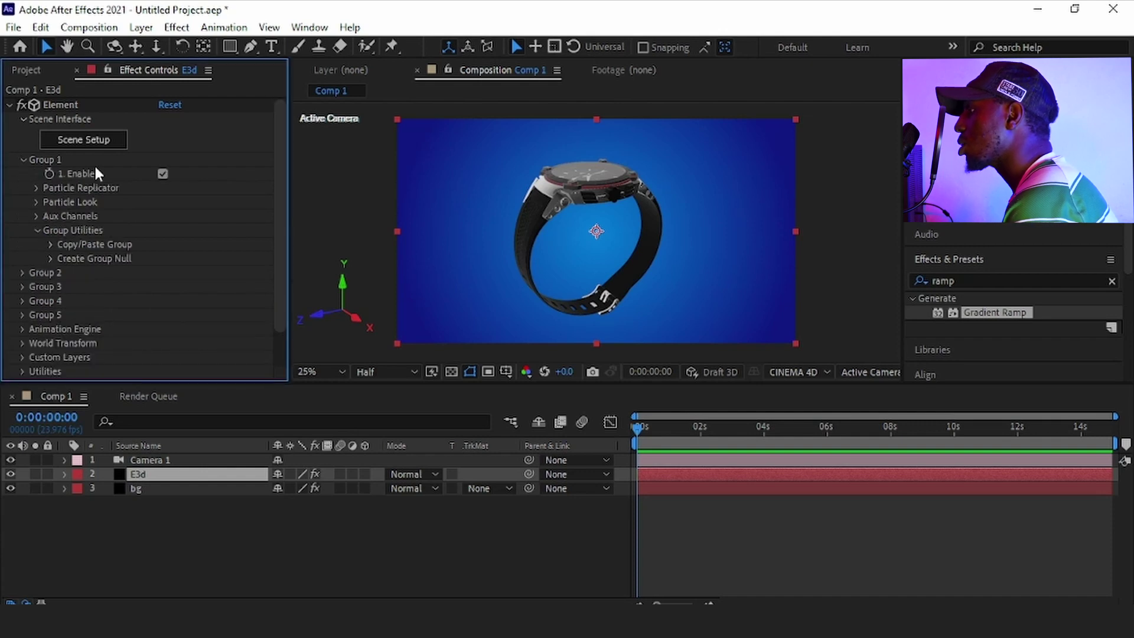
scroll(210, 225, down, 2)
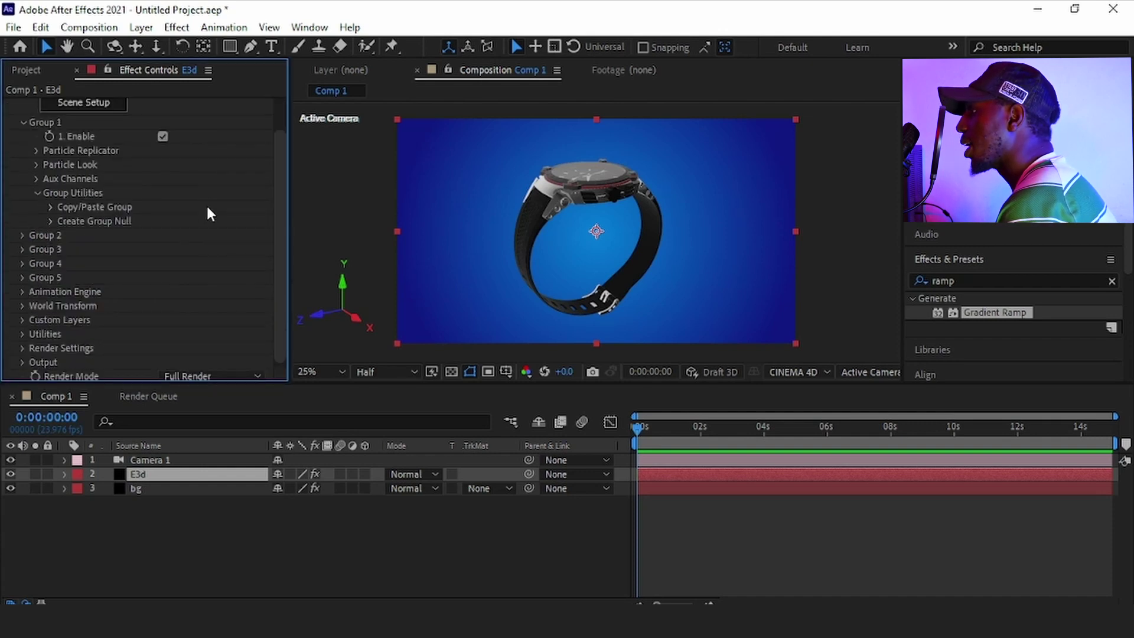
click(36, 178)
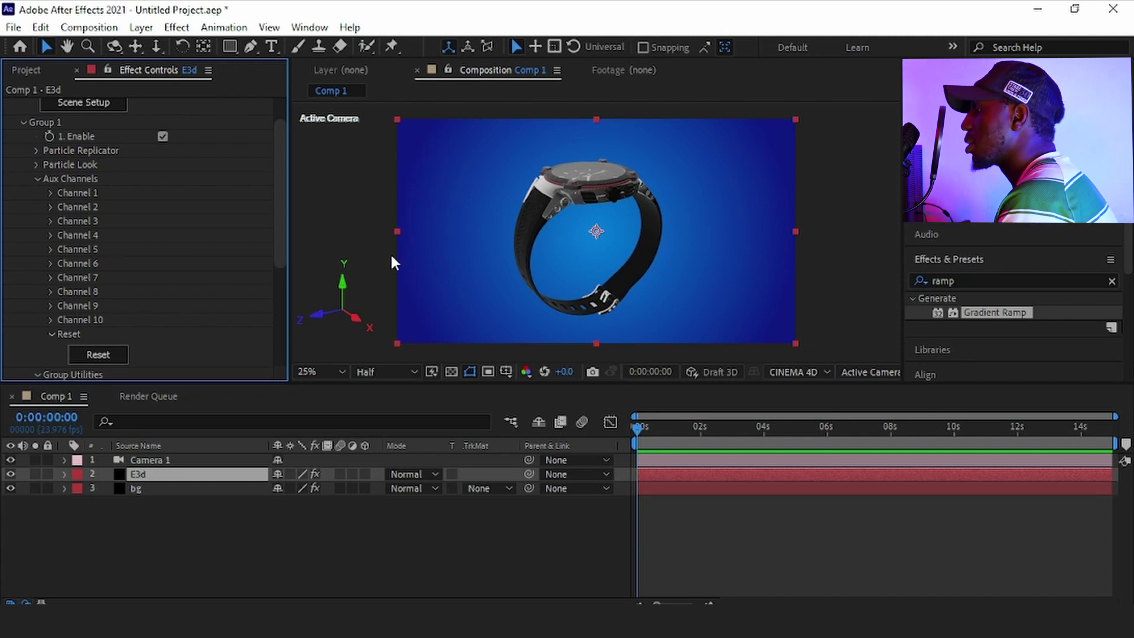
click(50, 193)
drag(281, 148, 289, 198)
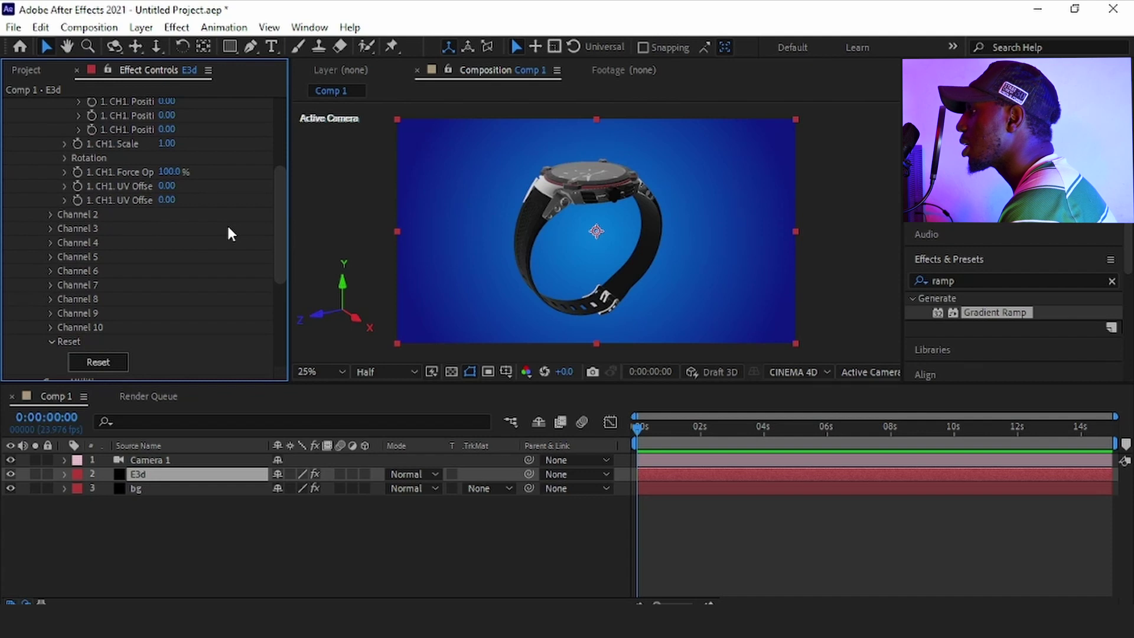
scroll(282, 218, up, 5)
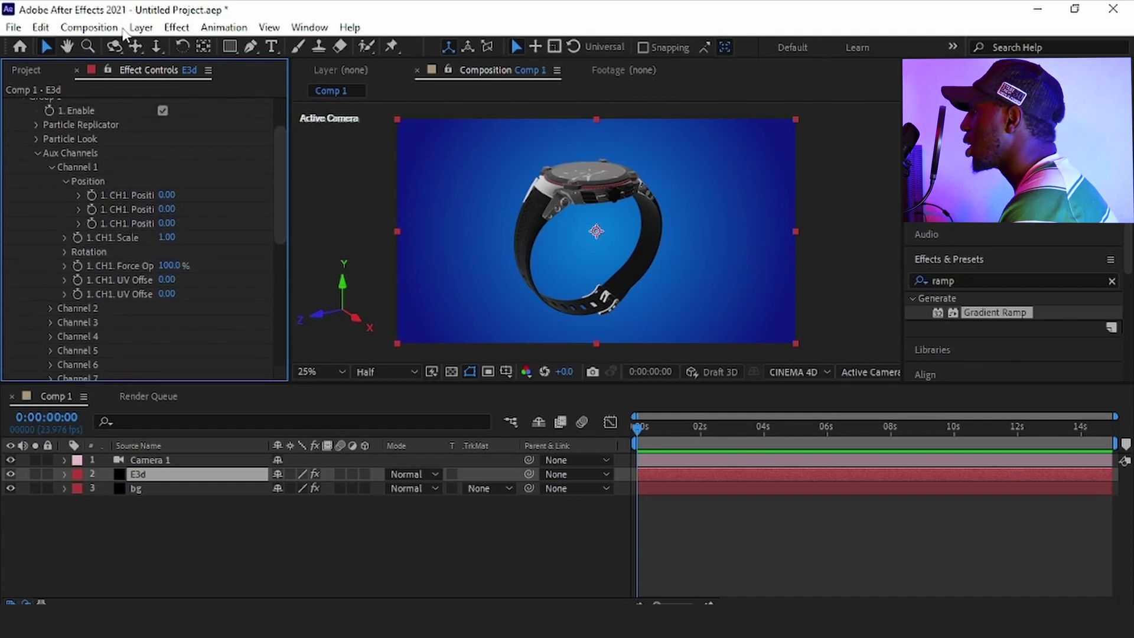
Orbit the camera to show the watch face, try a 59° Y rotation on Channel 1, and reset it to 0°
click(114, 46)
drag(532, 169, 514, 199)
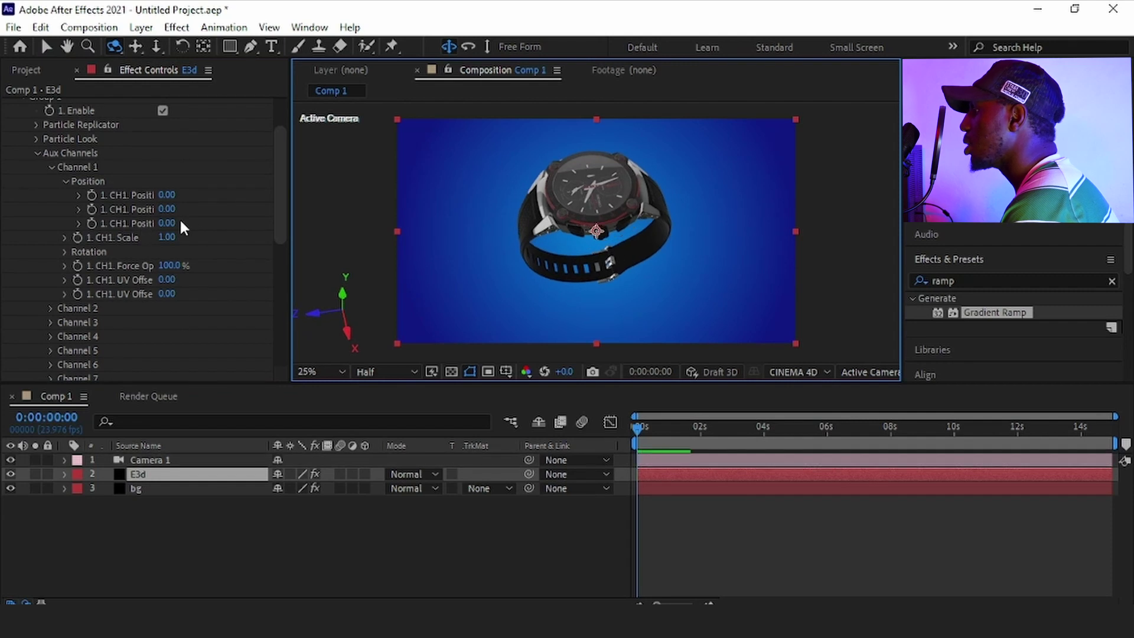
click(64, 252)
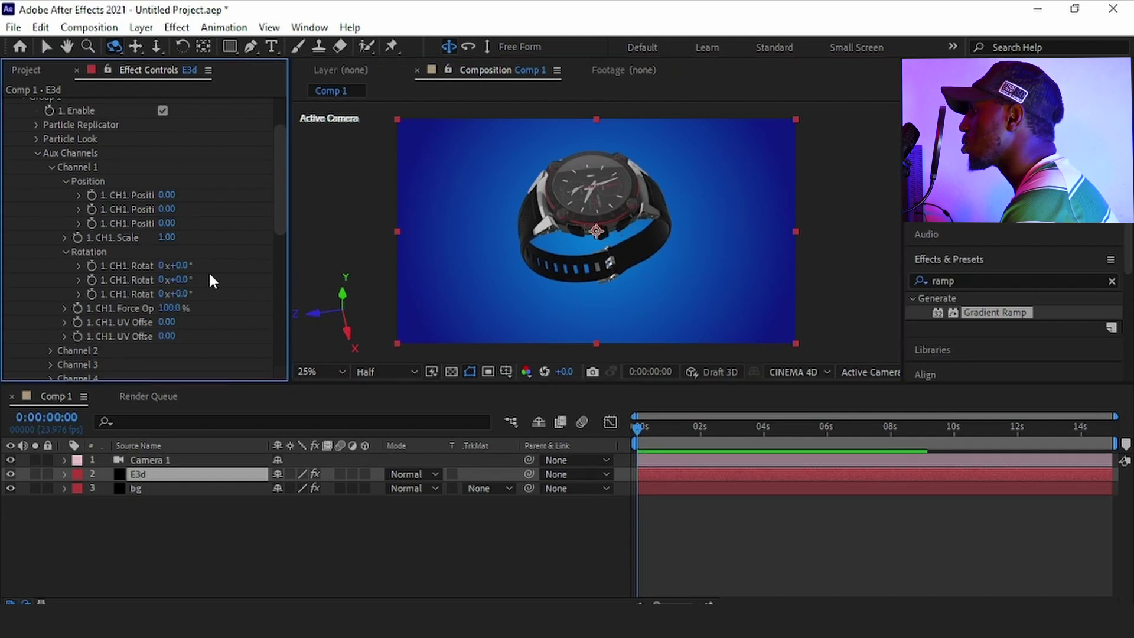
drag(177, 283, 230, 280)
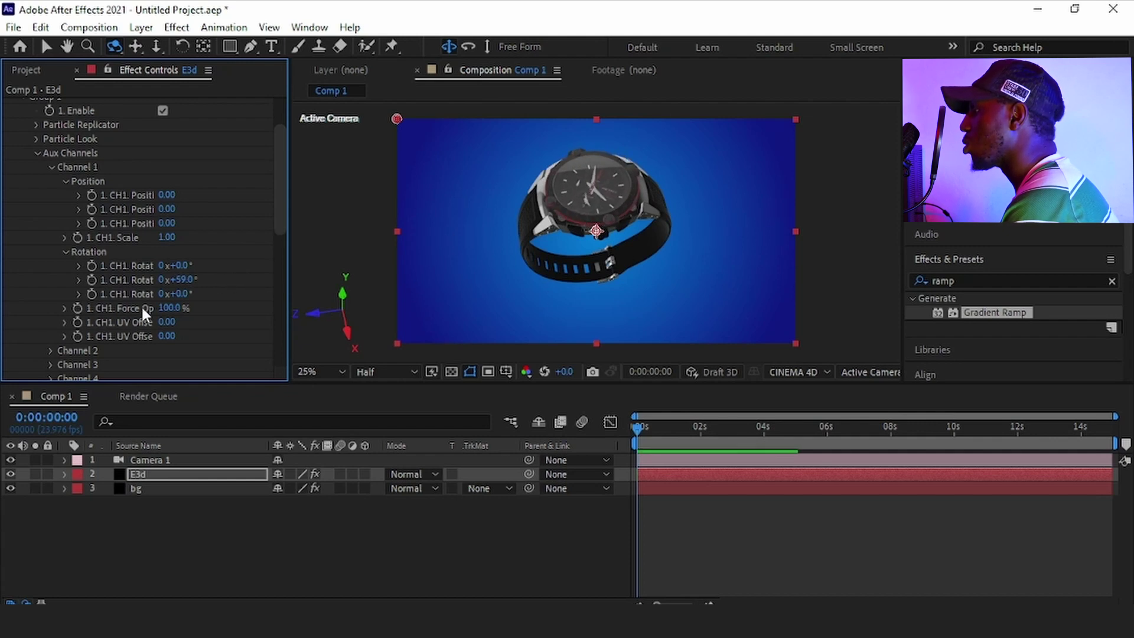
click(188, 279)
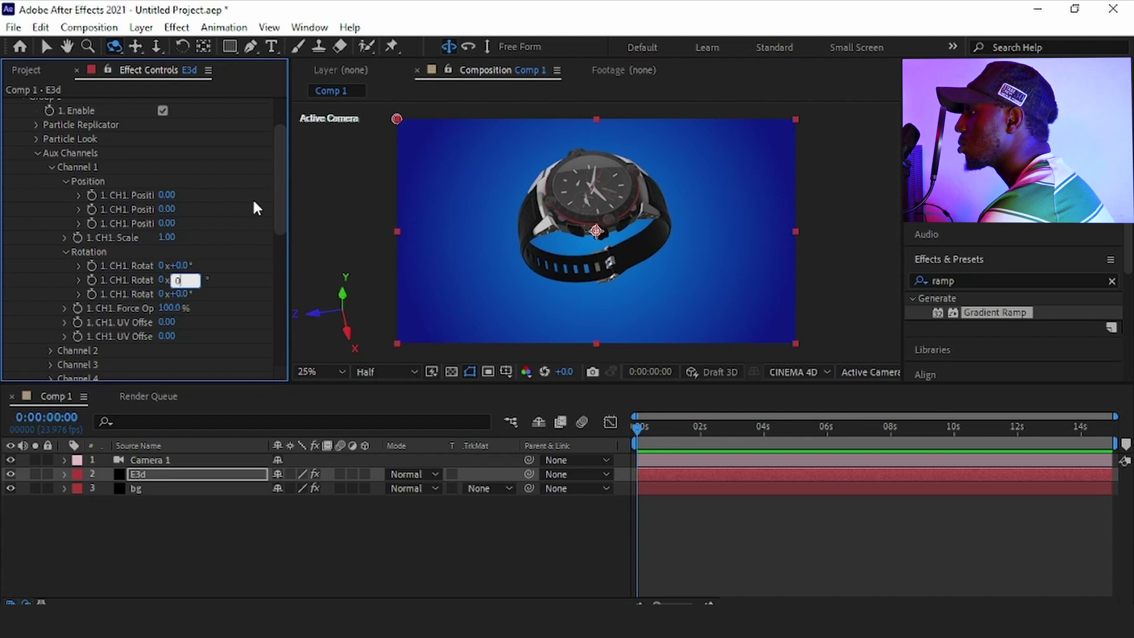
key(Return)
Enable Multi-Object in the Particle Look settings of Group 1 and go through its rotation, displace and scatter options
scroll(280, 189, up, 1)
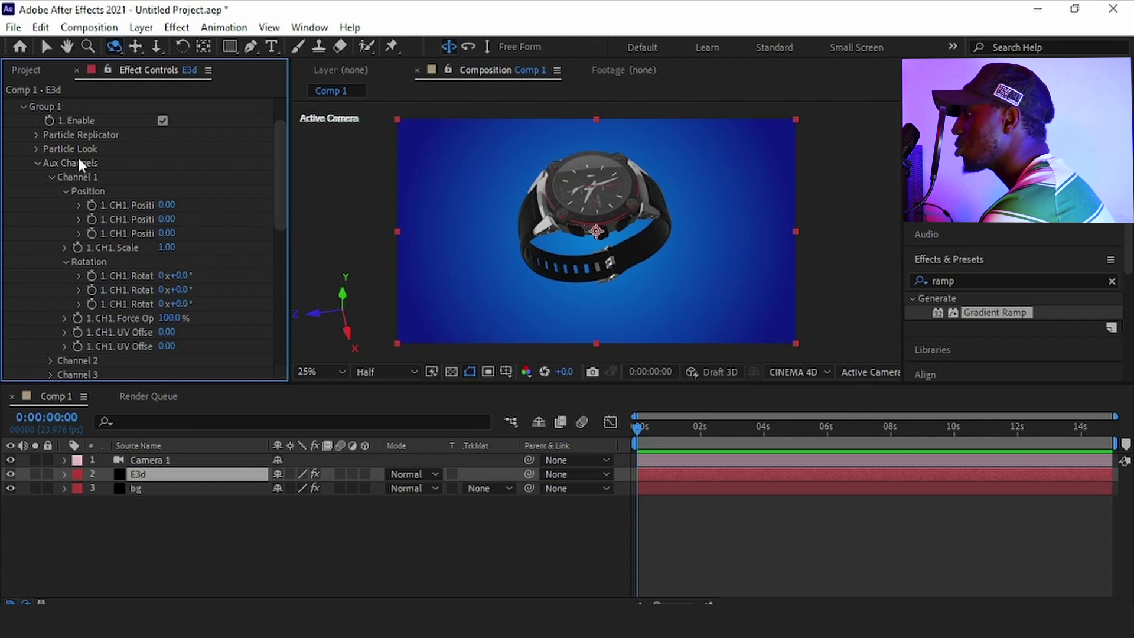
click(37, 149)
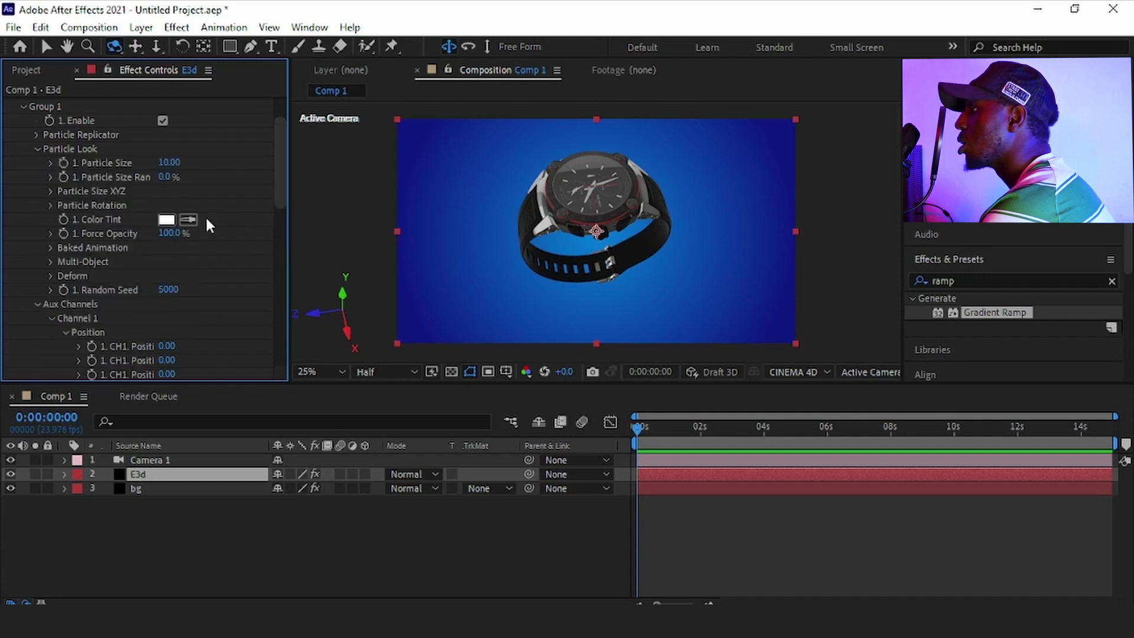
click(50, 260)
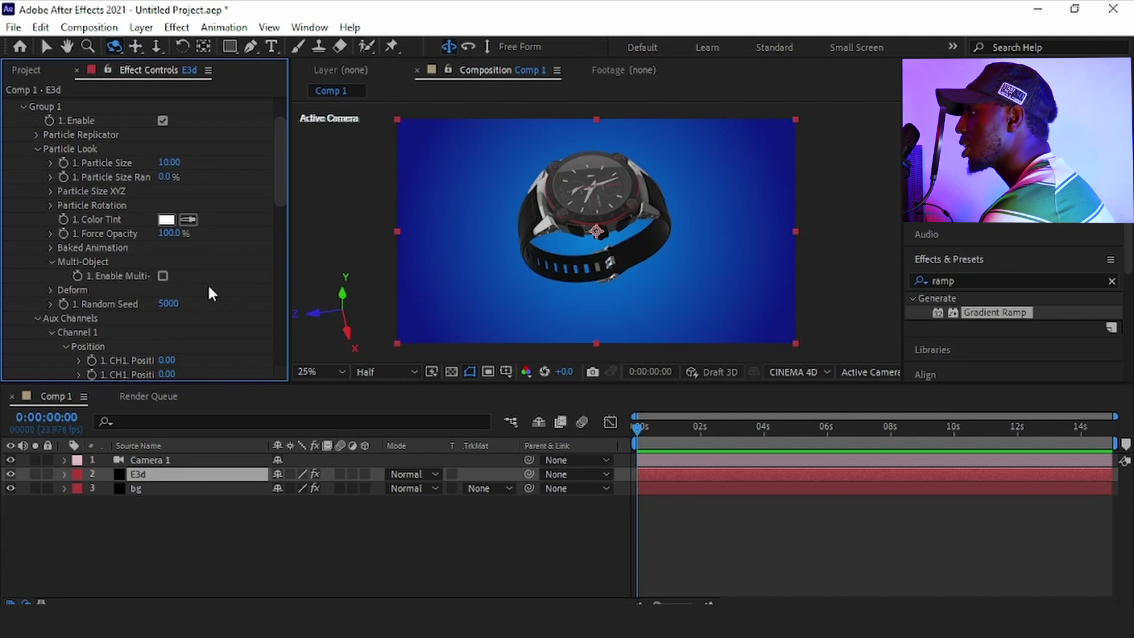
click(163, 274)
drag(282, 197, 285, 173)
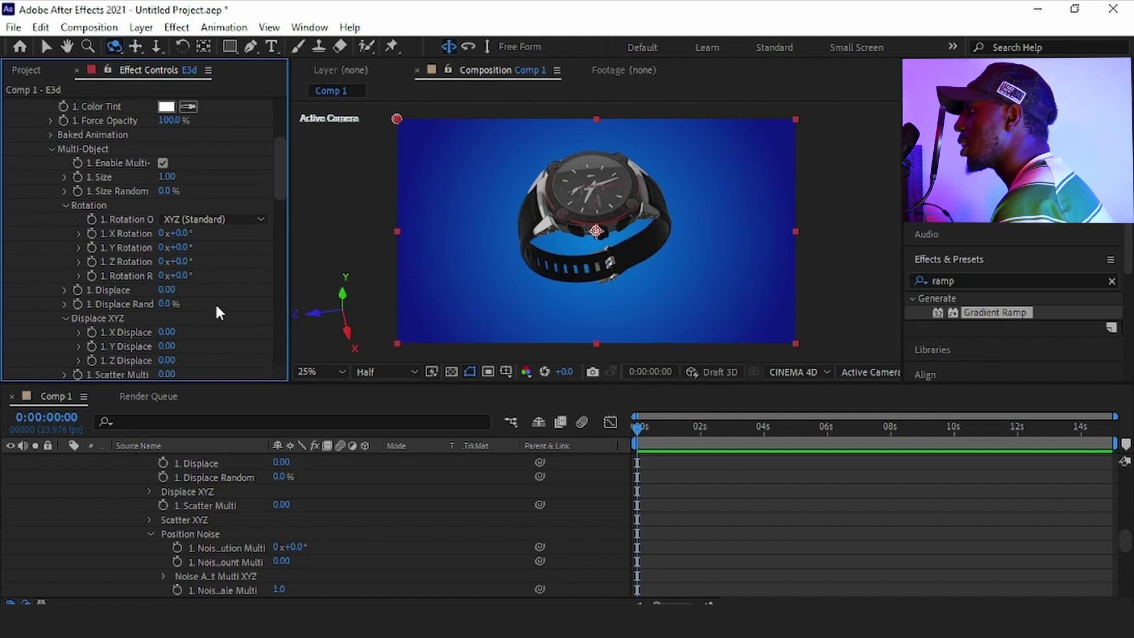
scroll(215, 302, down, 4)
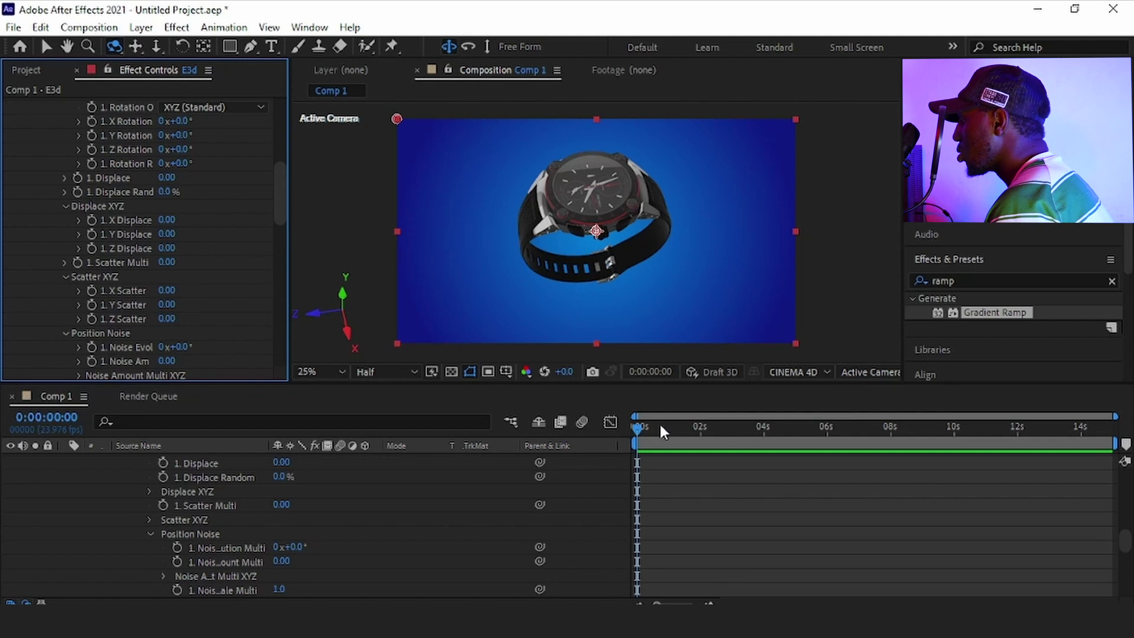
At 2 seconds, set Group 1's multi-object Y Displace to 1.29 and reframe the camera to a side view of the watch
drag(633, 428, 696, 423)
drag(278, 204, 299, 211)
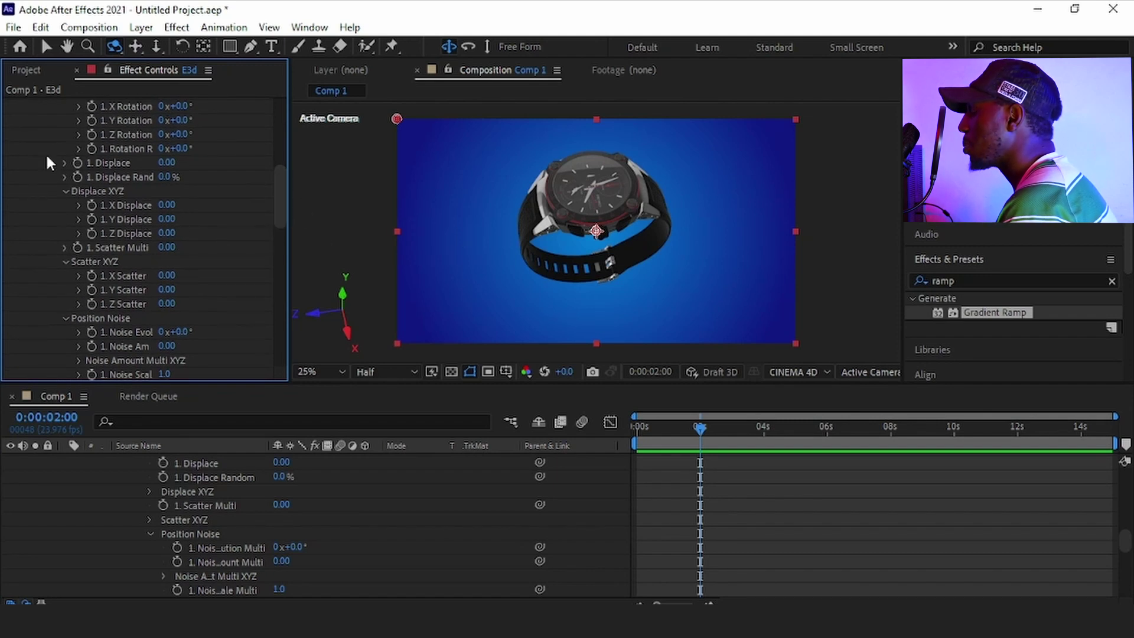
drag(166, 218, 248, 219)
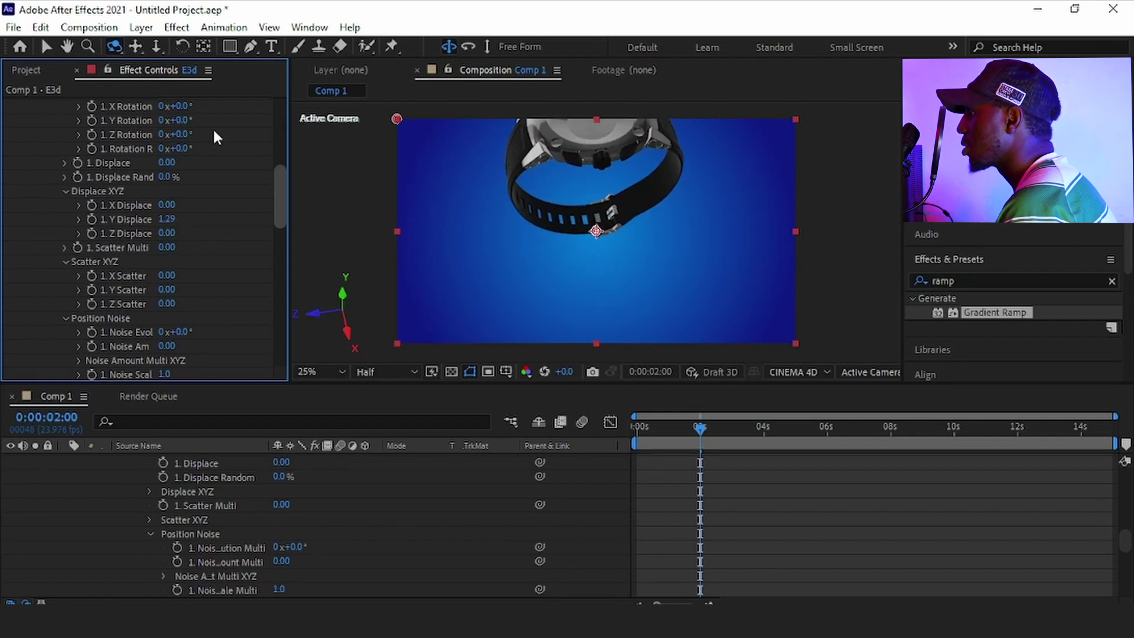
drag(547, 245, 627, 220)
click(135, 47)
drag(605, 260, 619, 336)
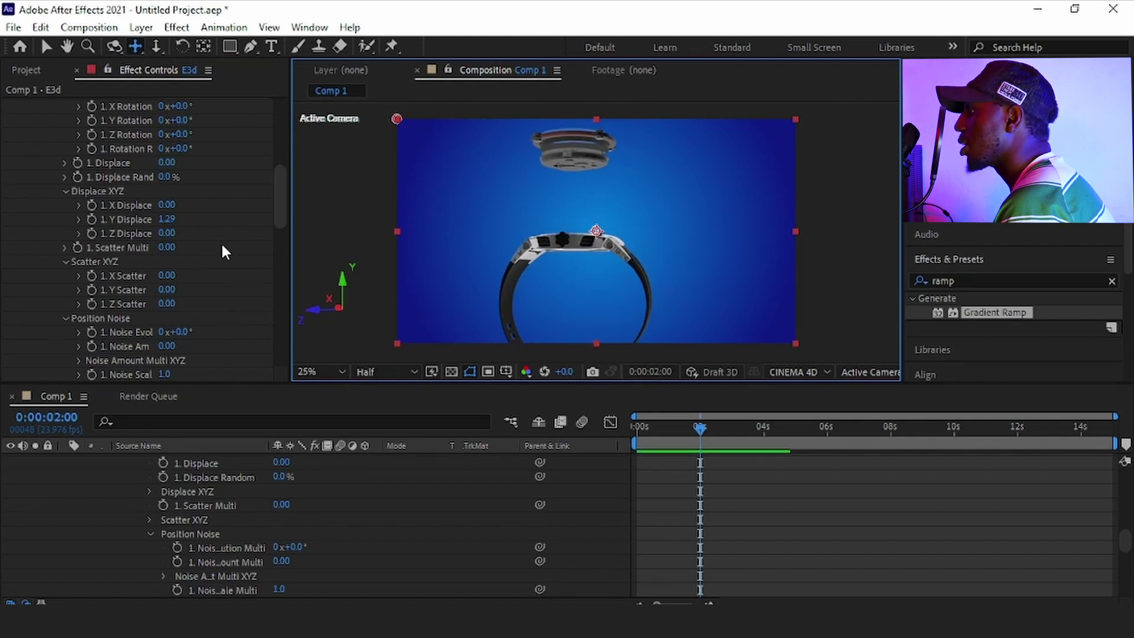
Set the Y position of Group 1's auxiliary Channel 1 to 2.55
click(287, 193)
drag(286, 188, 286, 261)
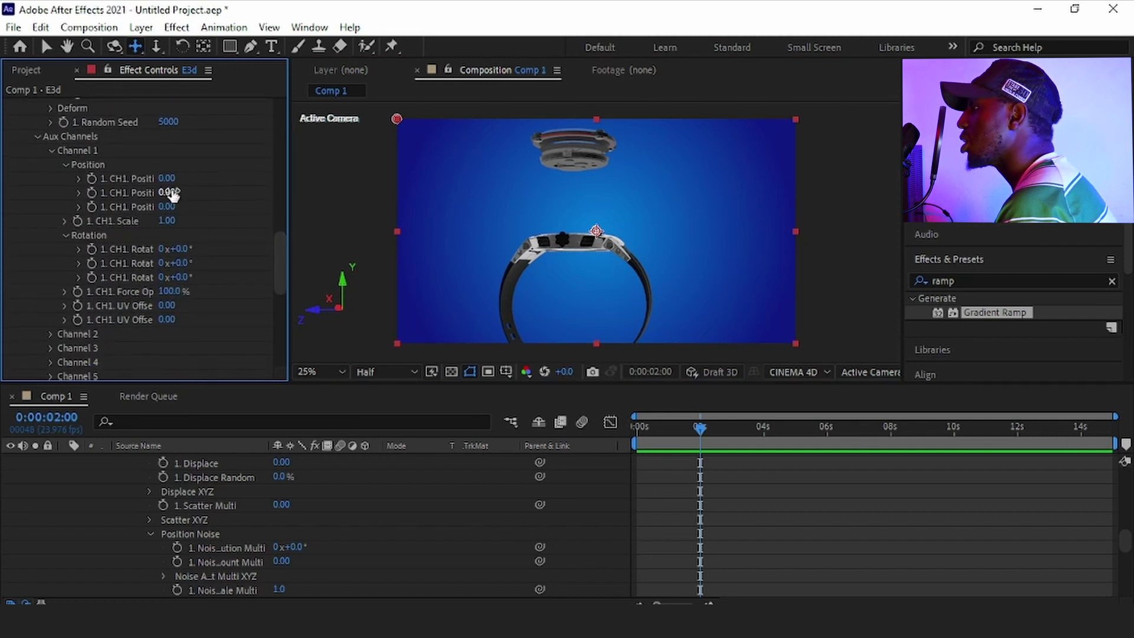
drag(166, 192, 381, 187)
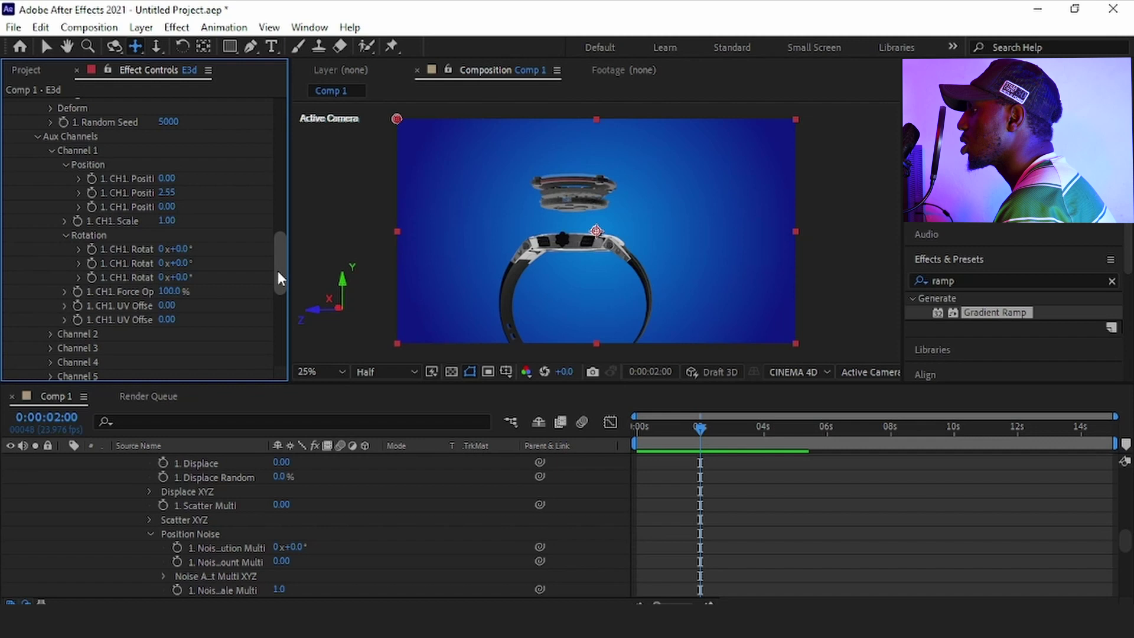
Rotate the Channel 1 parts 47° about the Y axis and set the multi-object Y Scatter to 4.57
scroll(281, 270, down, 1)
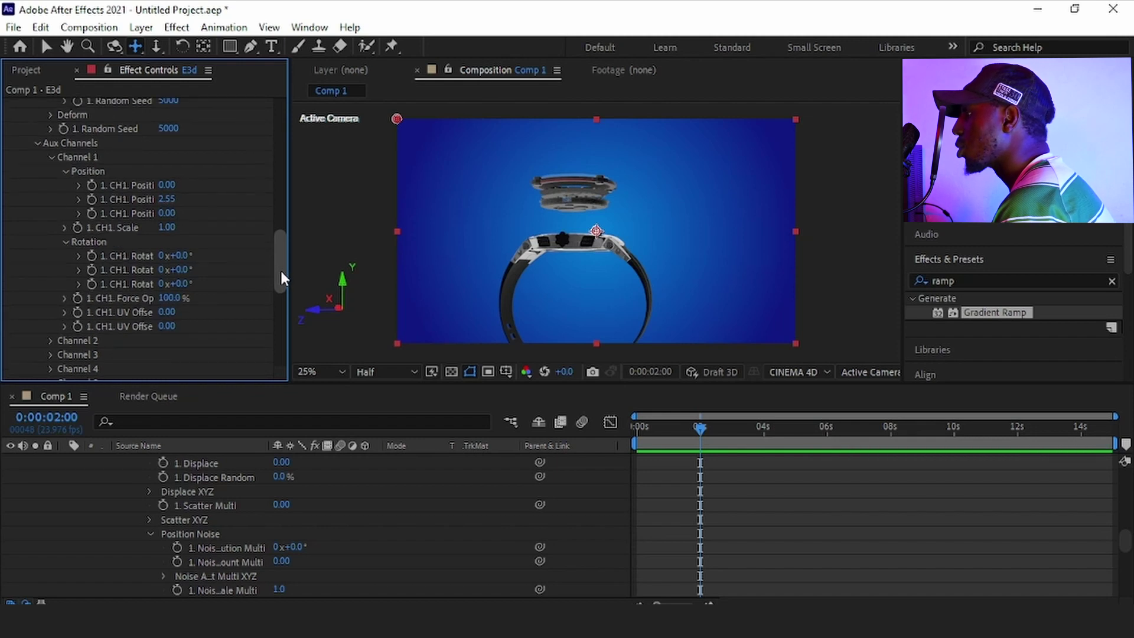
drag(180, 266, 271, 207)
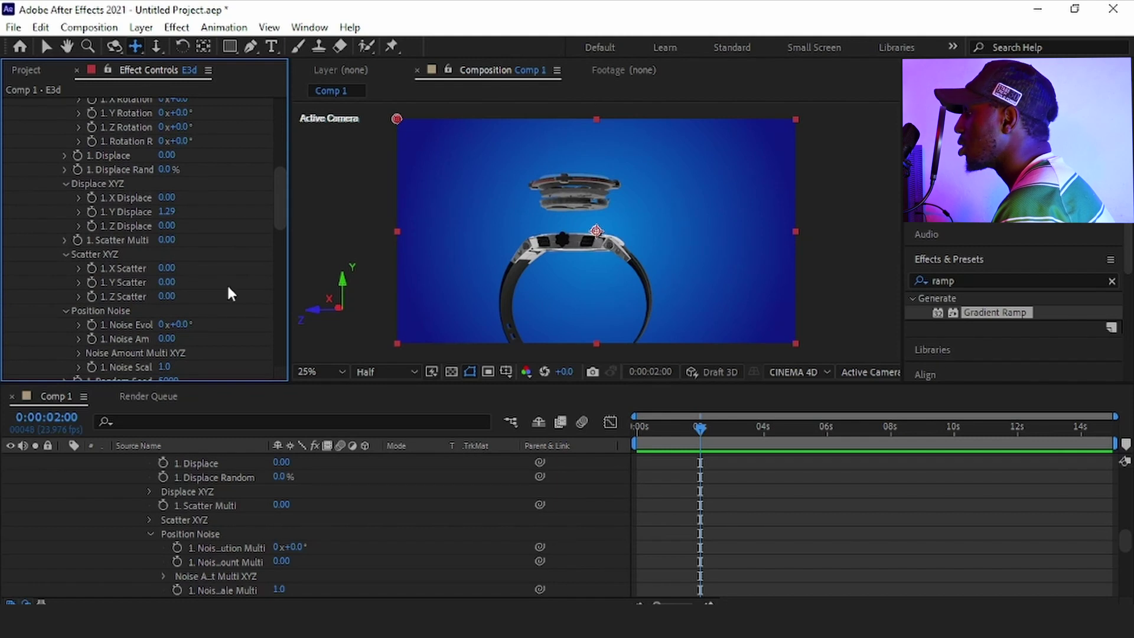
drag(167, 283, 559, 293)
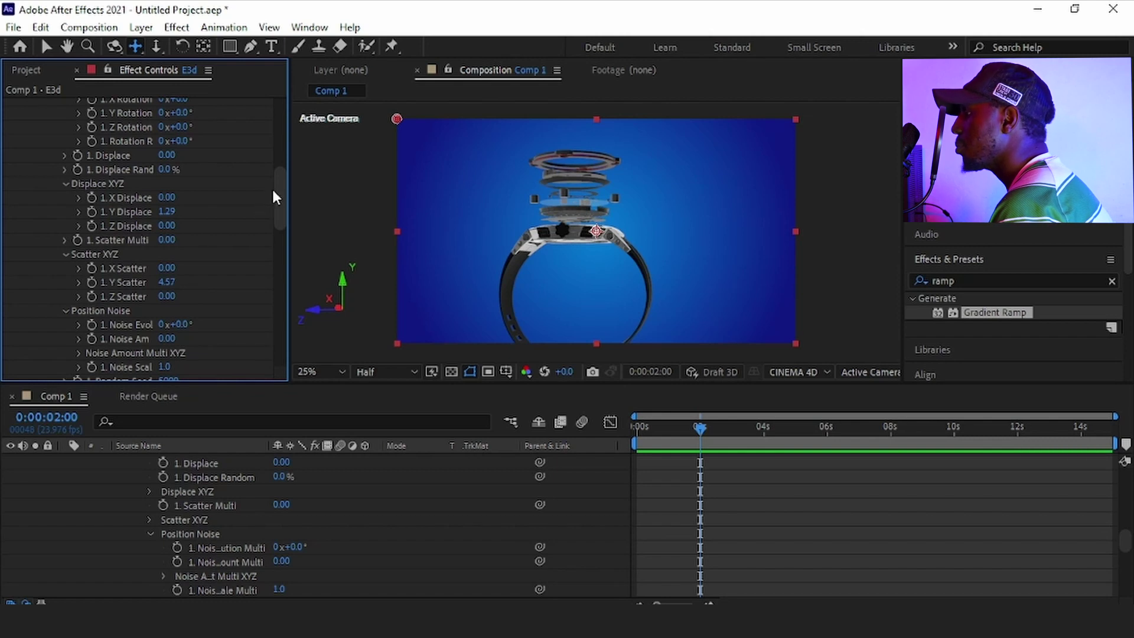
At 2 seconds, enable keyframing for Group 1's Channel 1 Y position, multi-object Y Scatter and Y Displace
drag(283, 189, 290, 264)
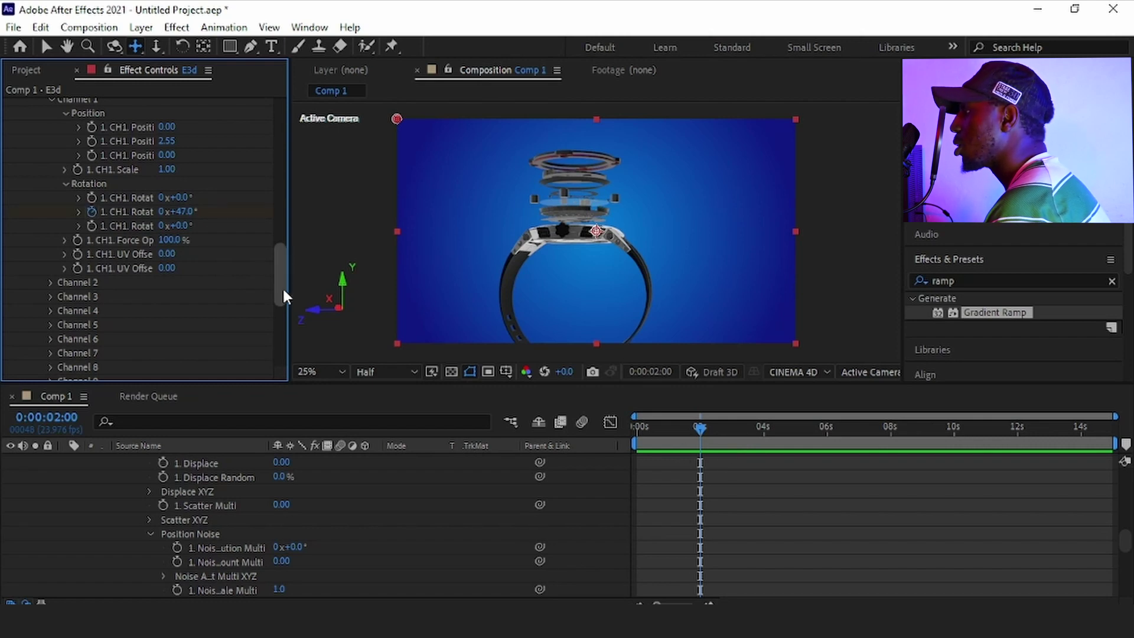
drag(282, 296, 293, 264)
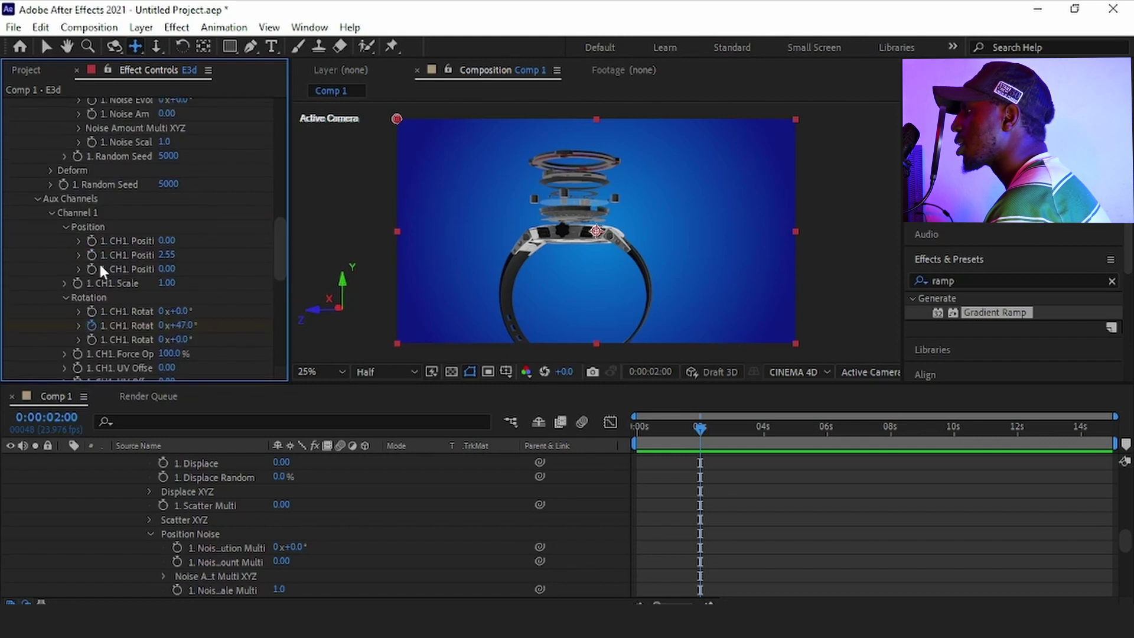
click(90, 259)
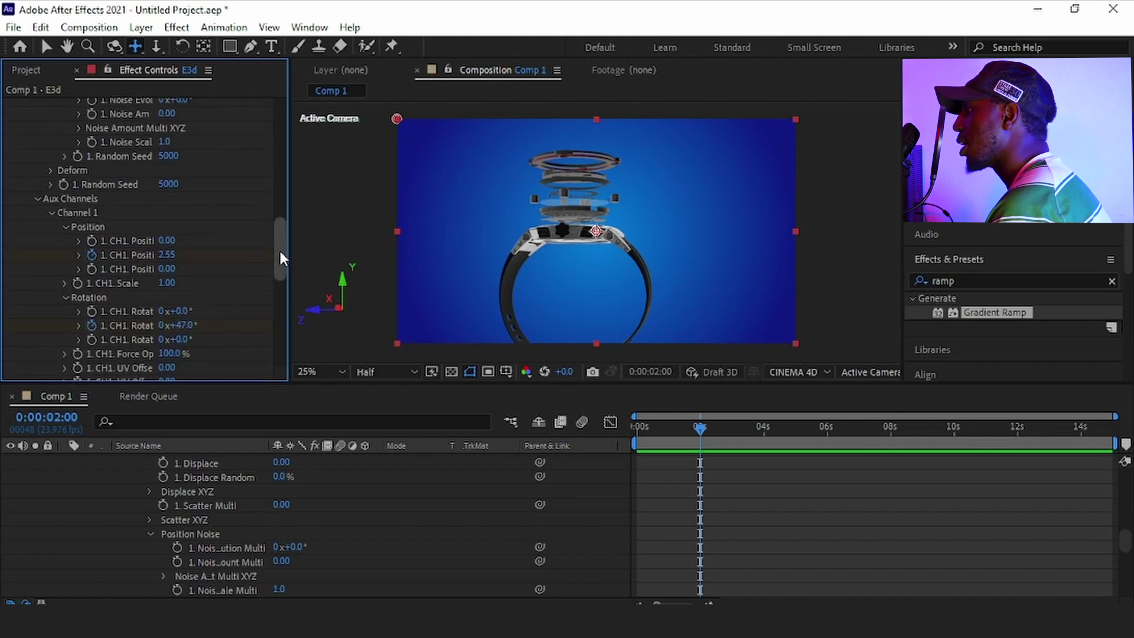
drag(280, 252, 279, 203)
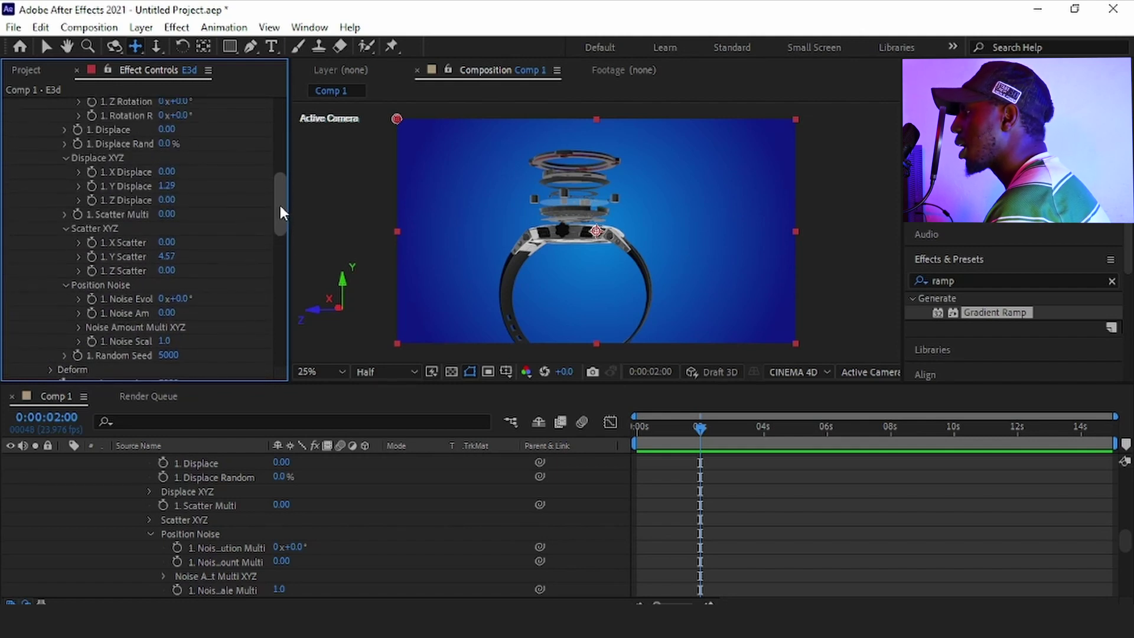
click(92, 256)
click(93, 188)
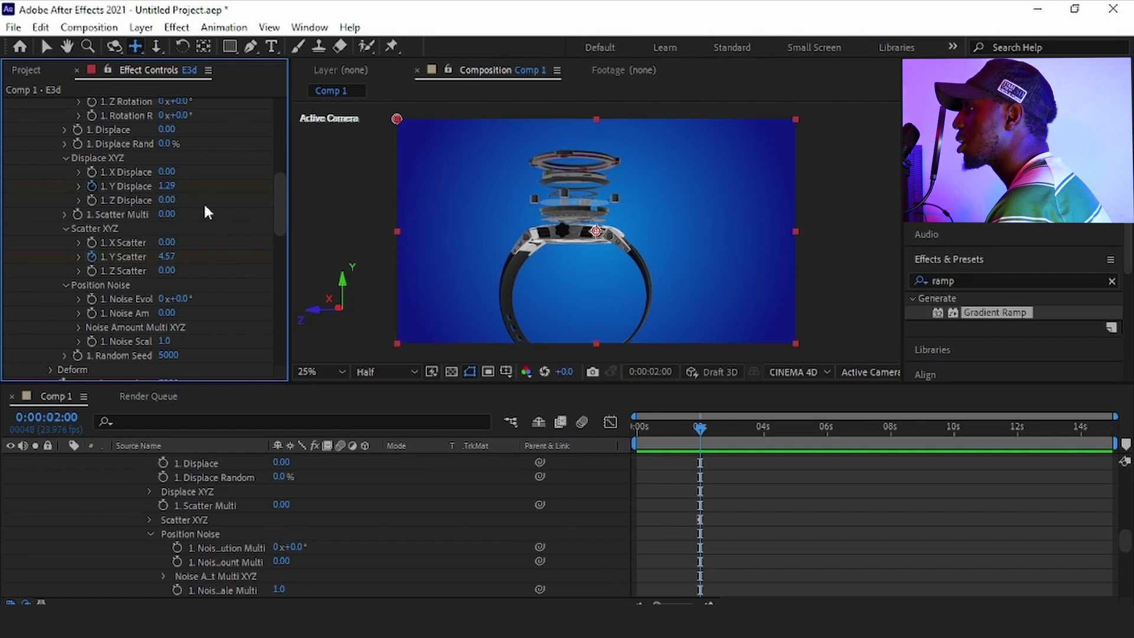
scroll(274, 224, up, 4)
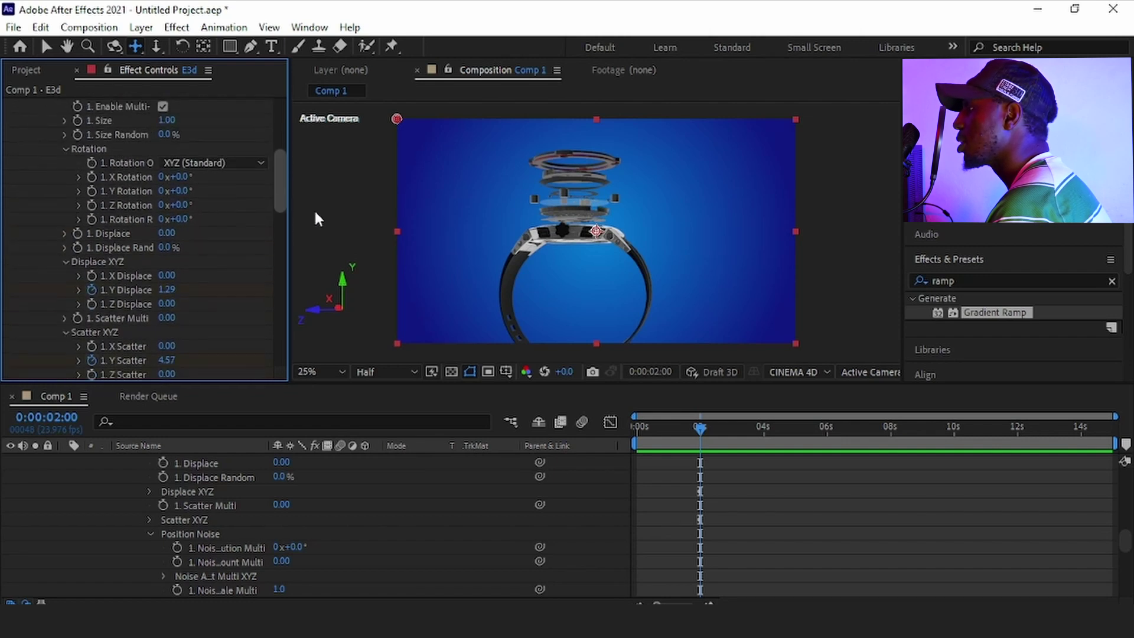
drag(282, 196, 291, 261)
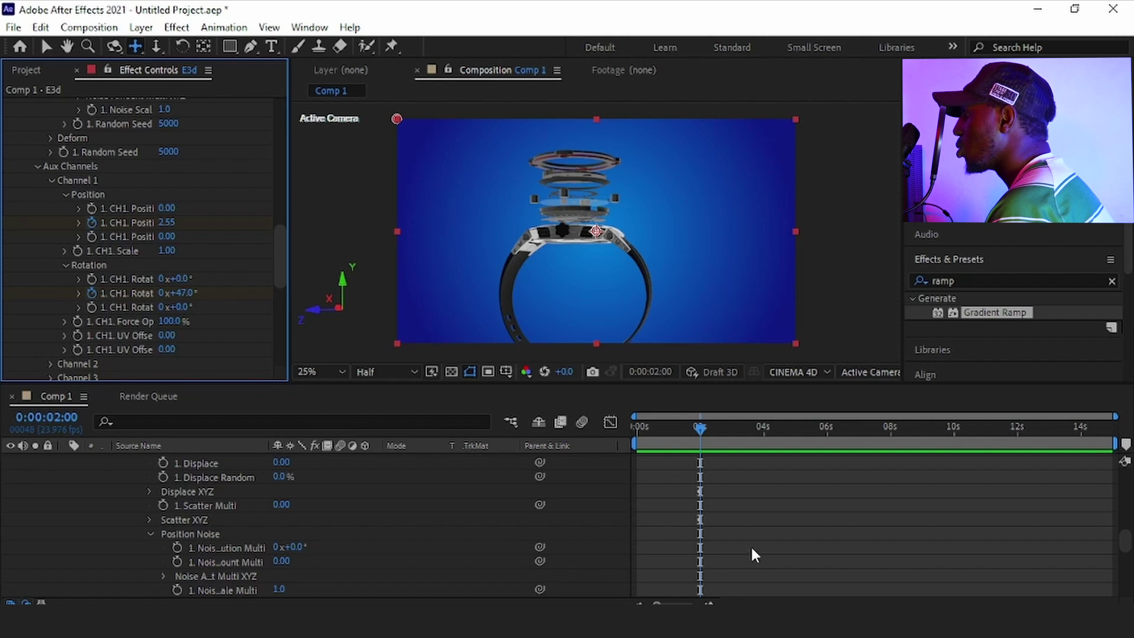
At 0 seconds, set the Channel 1 Y rotation and Y position of Group 1 to 0
drag(705, 427, 642, 437)
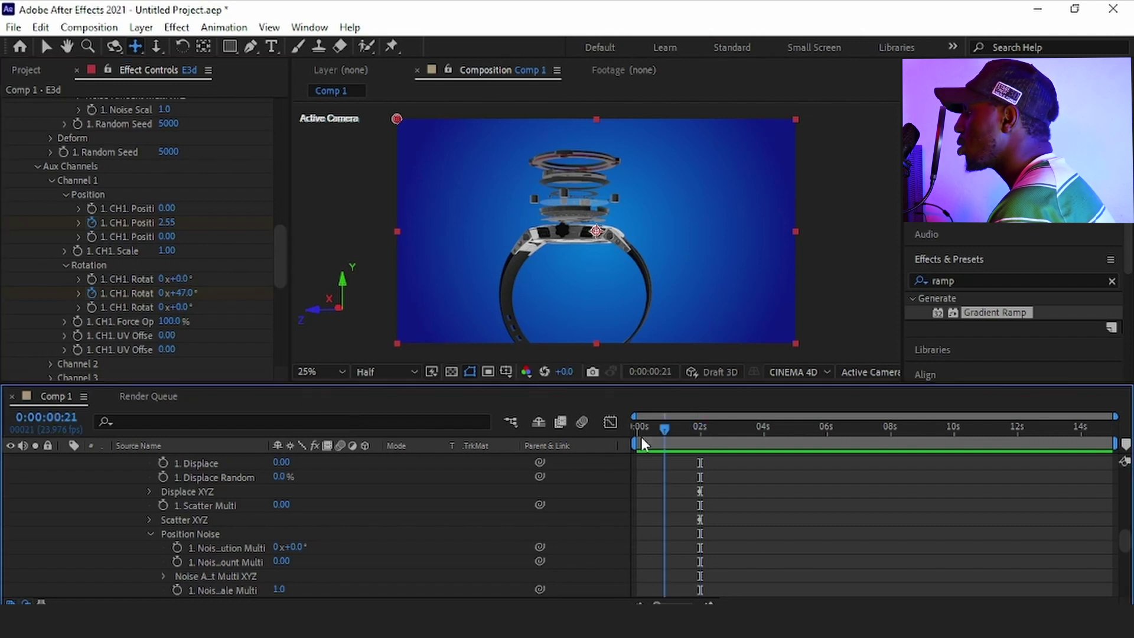
mouse_move(278, 260)
mouse_down()
mouse_move(278, 283)
mouse_move(283, 275)
mouse_up()
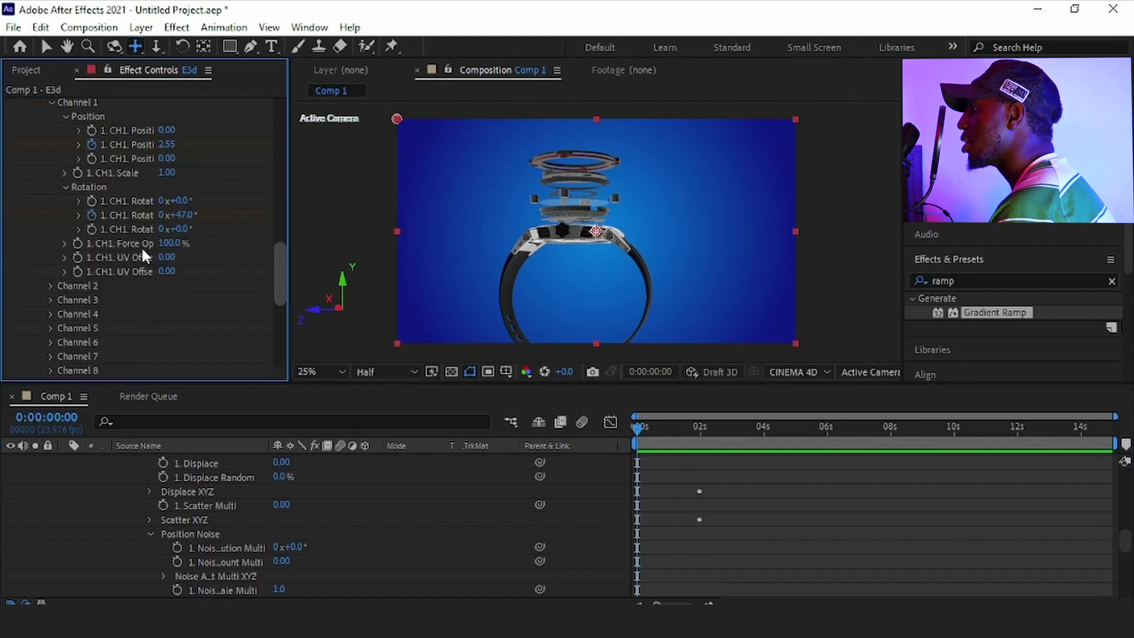
click(177, 216)
text(0)
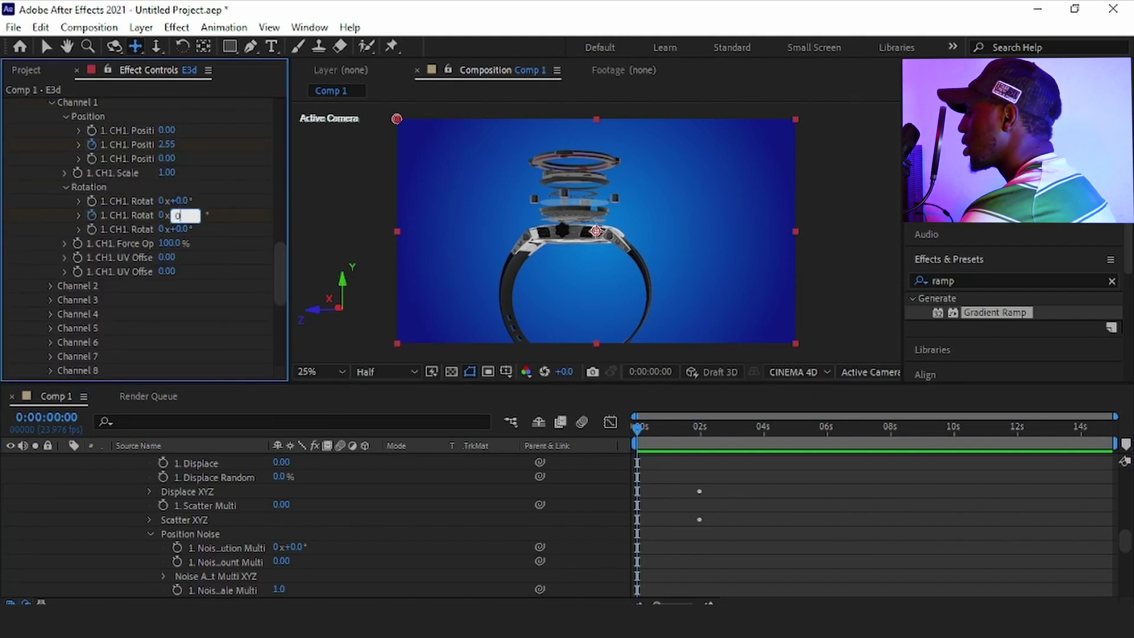
click(166, 145)
text(0)
key(Return)
Set Group 1's multi-object Y Scatter and Y Displace to 0 at 0 seconds and scrub the start of the animation
drag(281, 267, 261, 207)
click(168, 168)
text(0)
key(Return)
click(167, 189)
text(0)
key(Return)
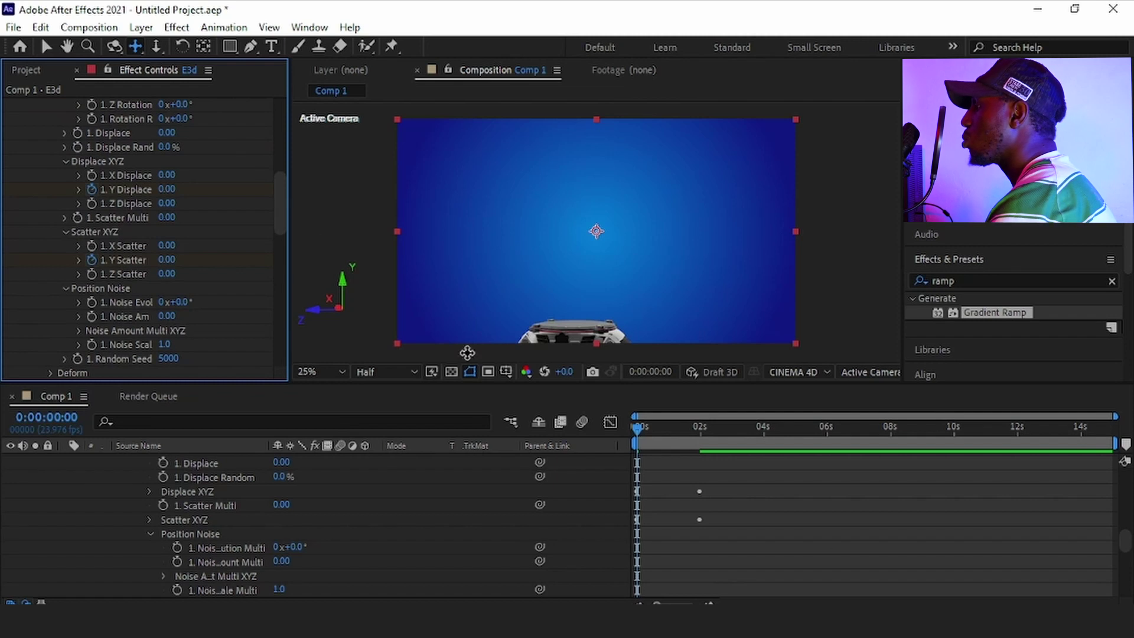
drag(642, 427, 626, 444)
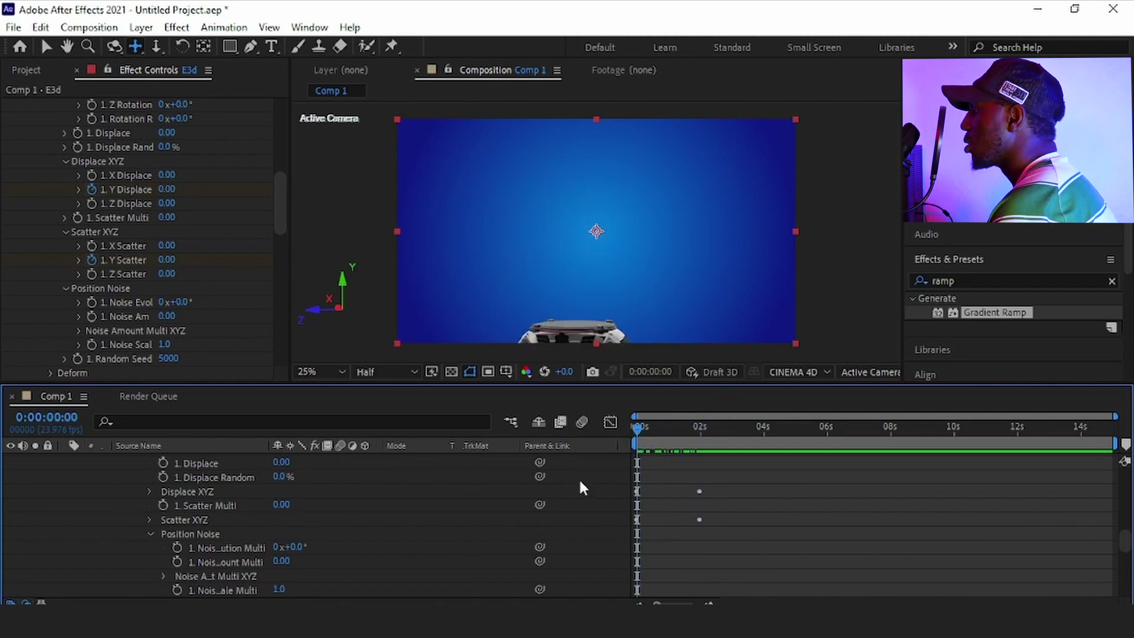
Collapse the E3d layer's properties, reveal Camera 1's Position and pan the camera to bring the assembled watch into frame
scroll(87, 548, up, 10)
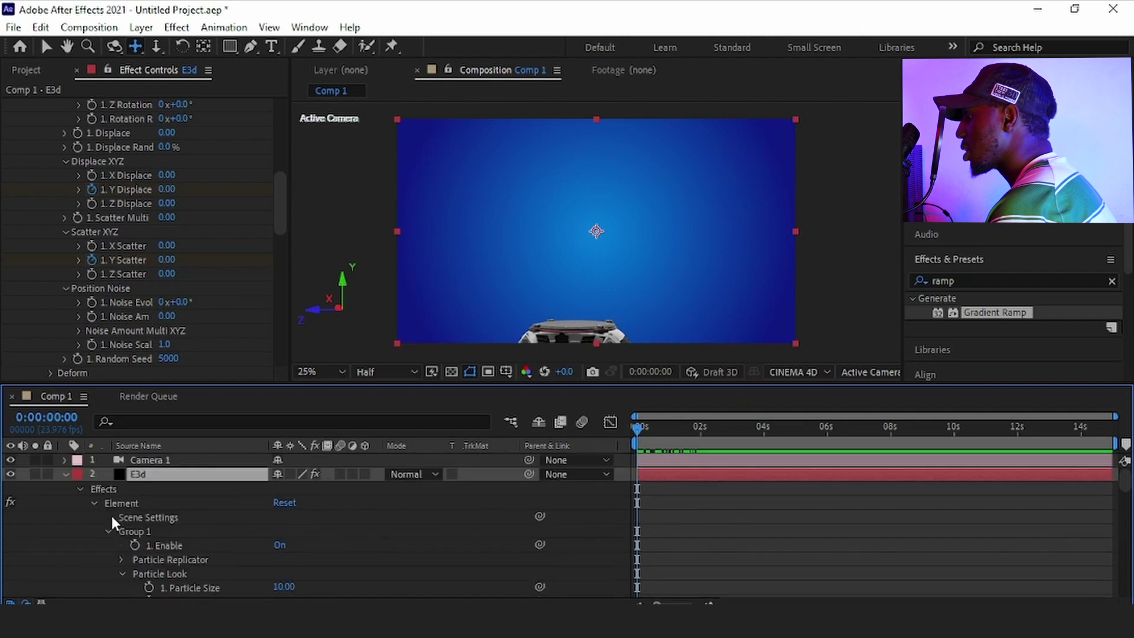
click(64, 474)
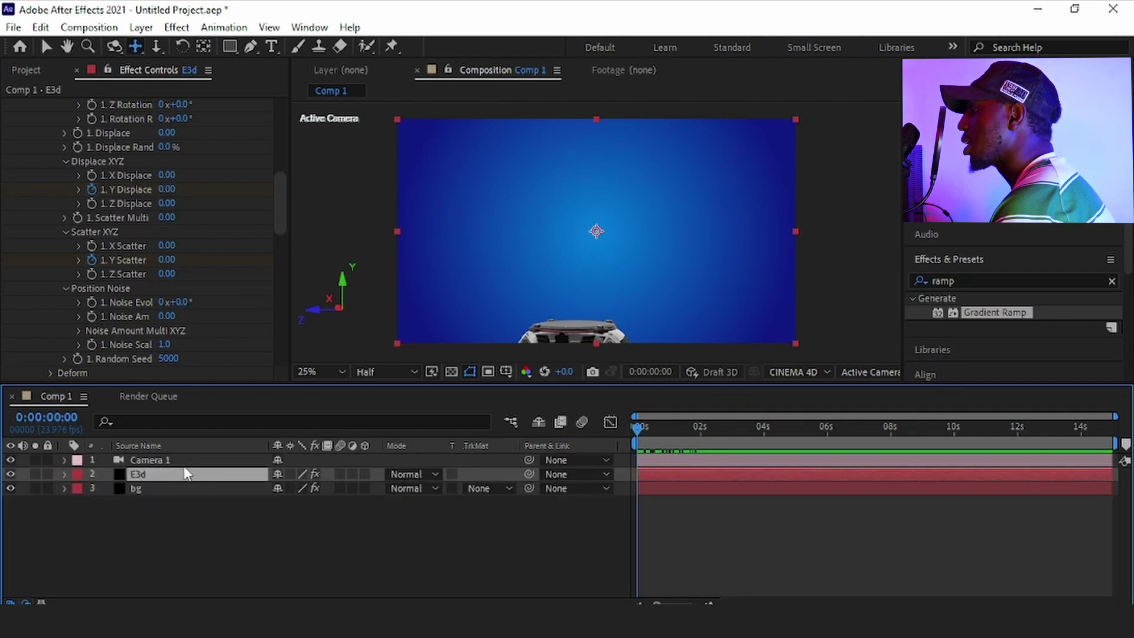
key(ctrl+Up)
key(p)
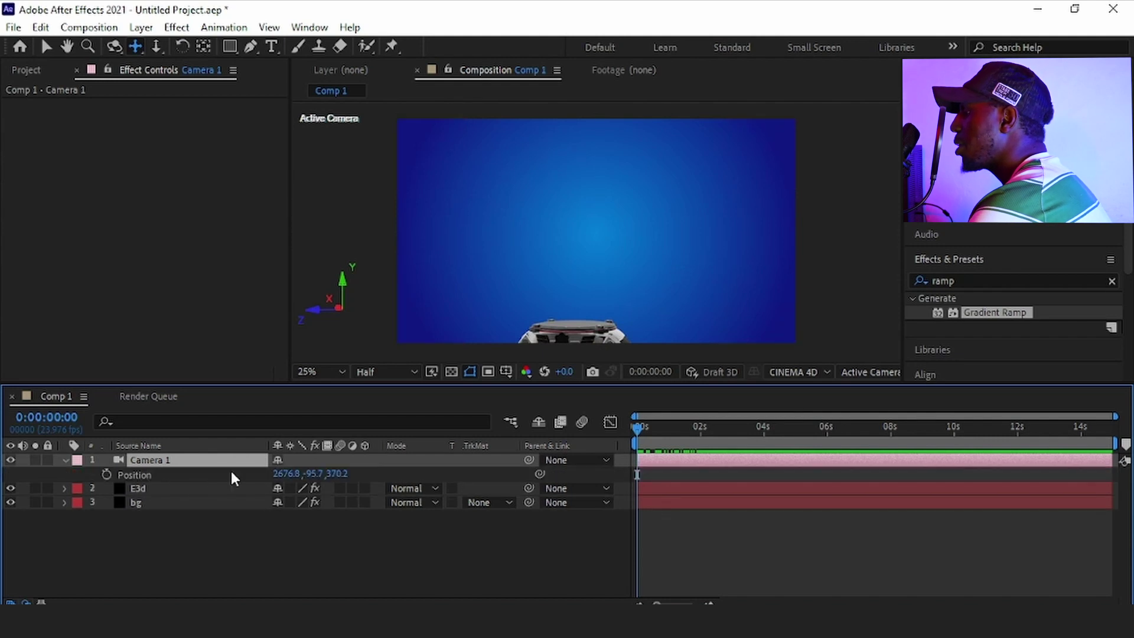
drag(585, 335, 600, 109)
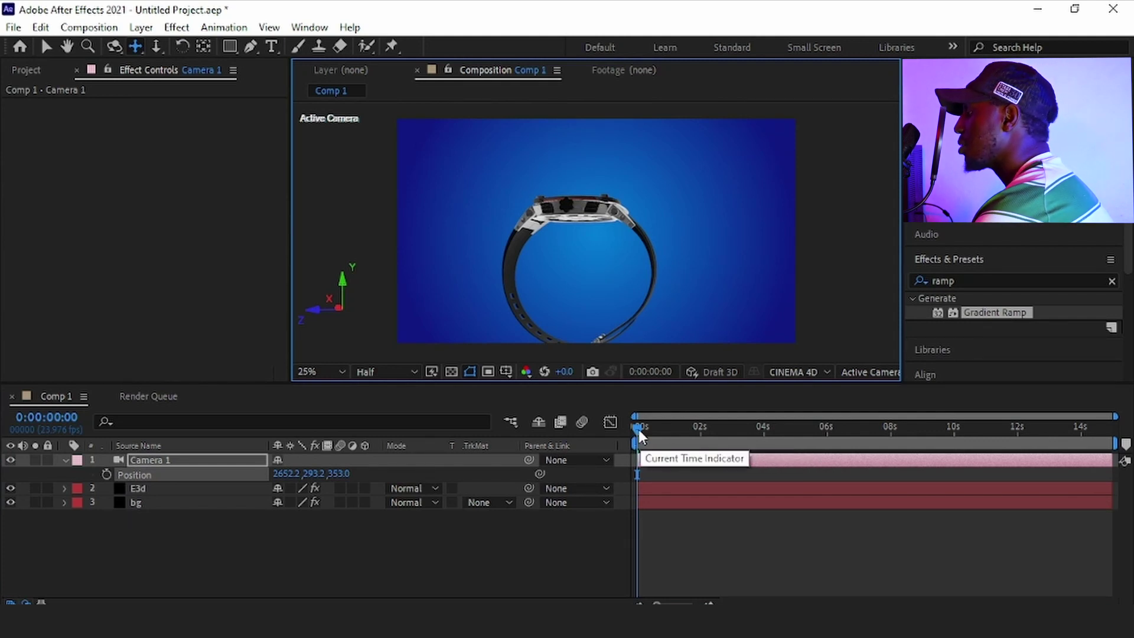
At 2 seconds, pan and orbit Camera 1 to an angled view of the exploded watch from above
drag(634, 429, 700, 434)
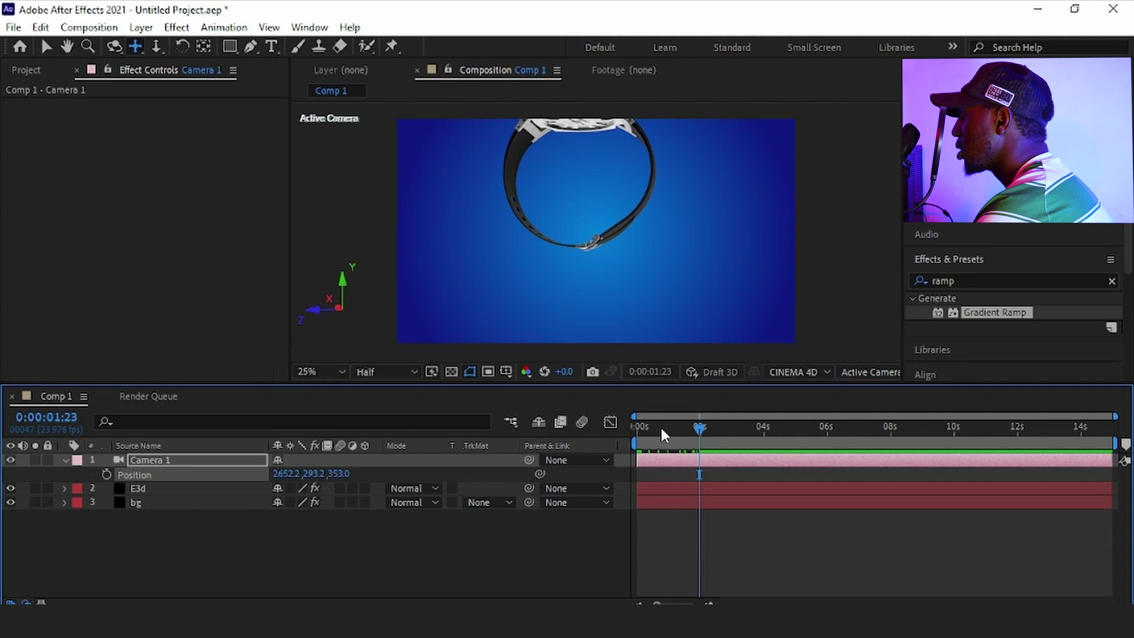
key(Page_Down)
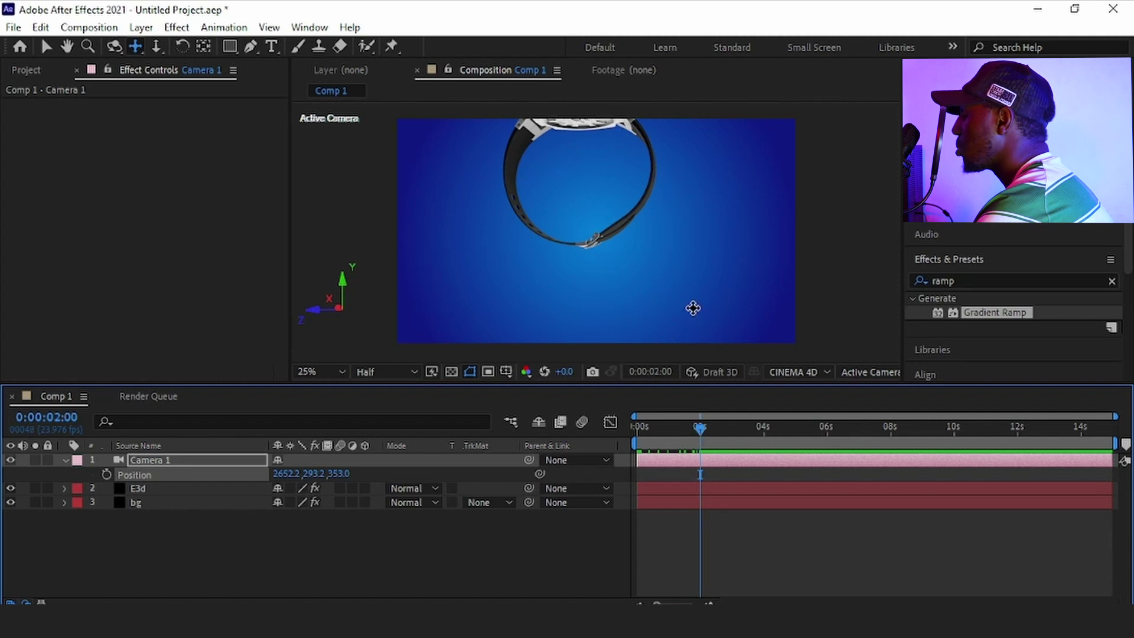
drag(561, 172, 562, 273)
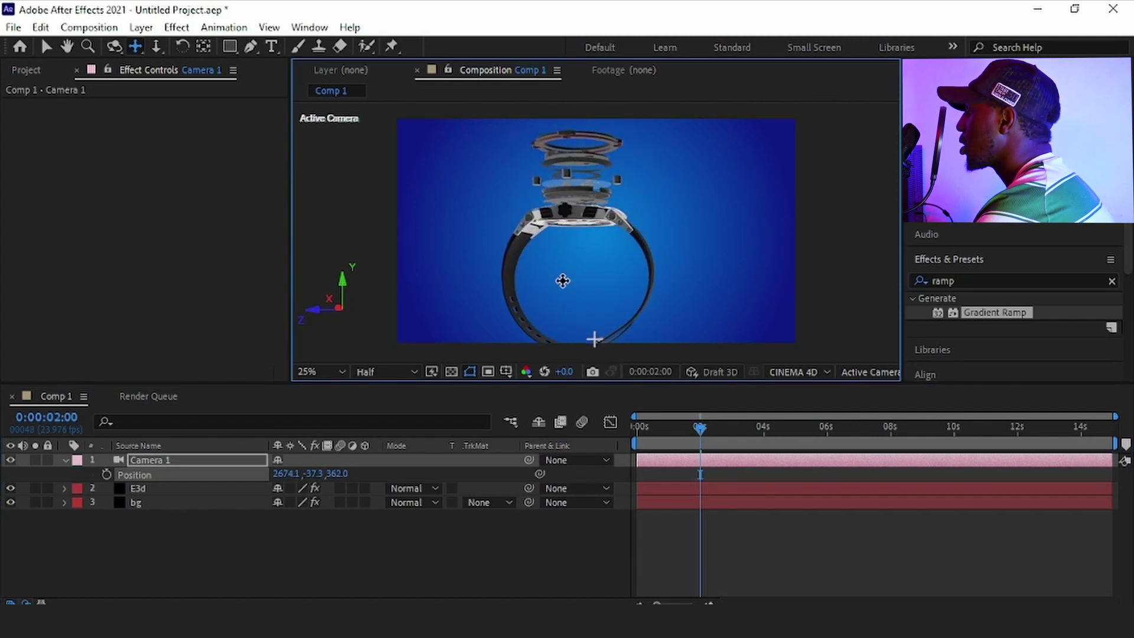
click(116, 46)
drag(645, 186, 637, 206)
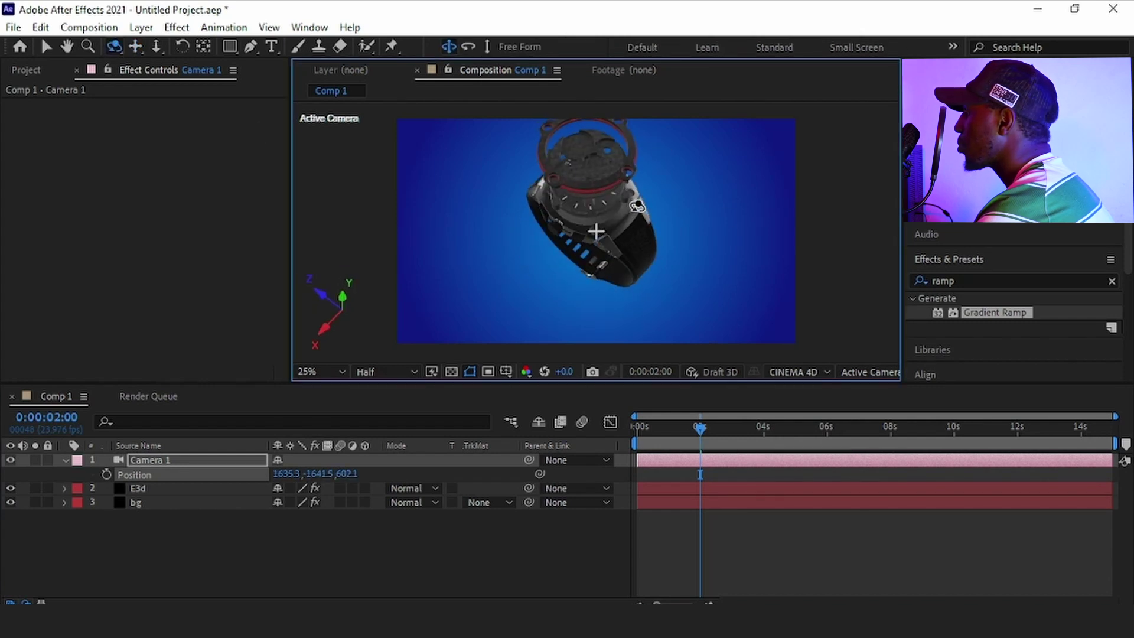
Dolly the camera closer, pan to fit the exploded watch in frame, and add an Easy Ease Position keyframe at 2 seconds
click(155, 46)
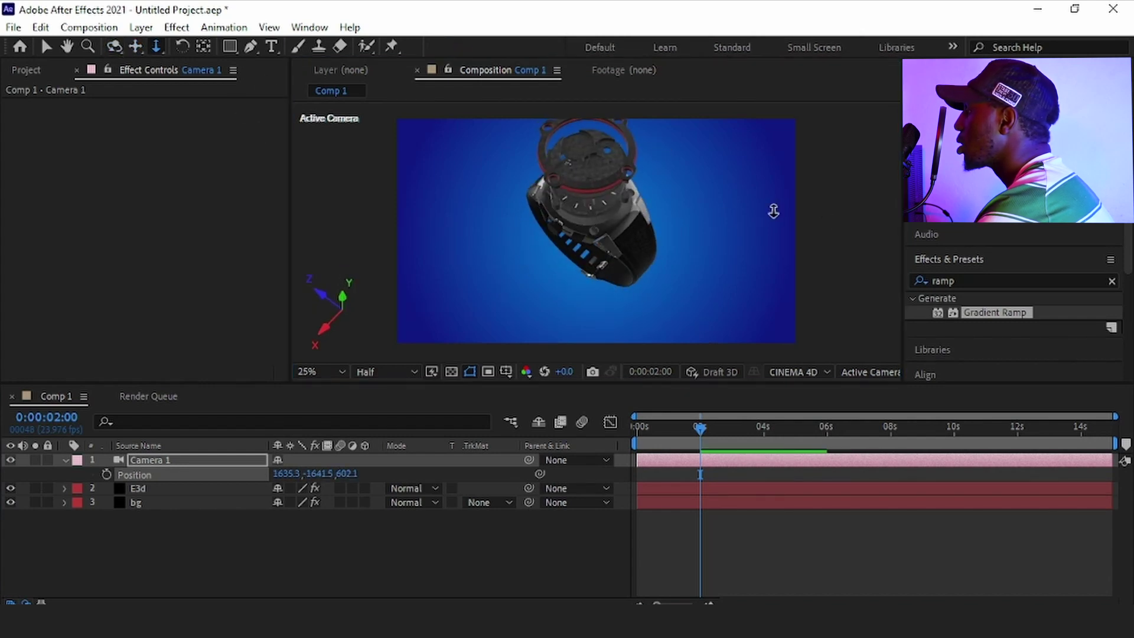
drag(663, 198, 673, 140)
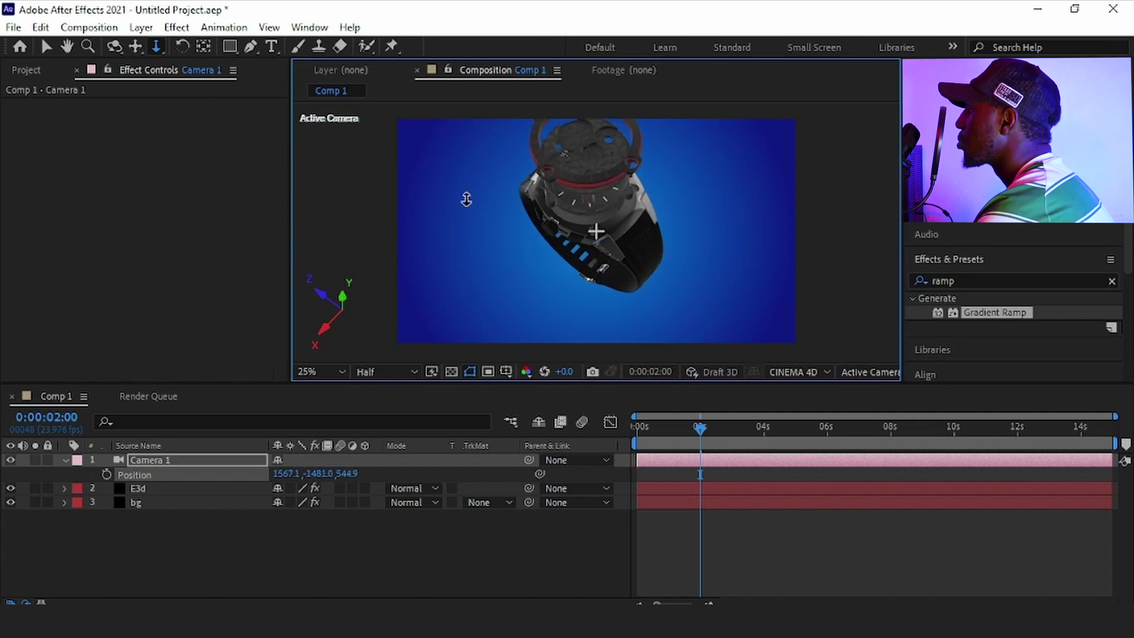
click(135, 46)
drag(686, 207, 678, 240)
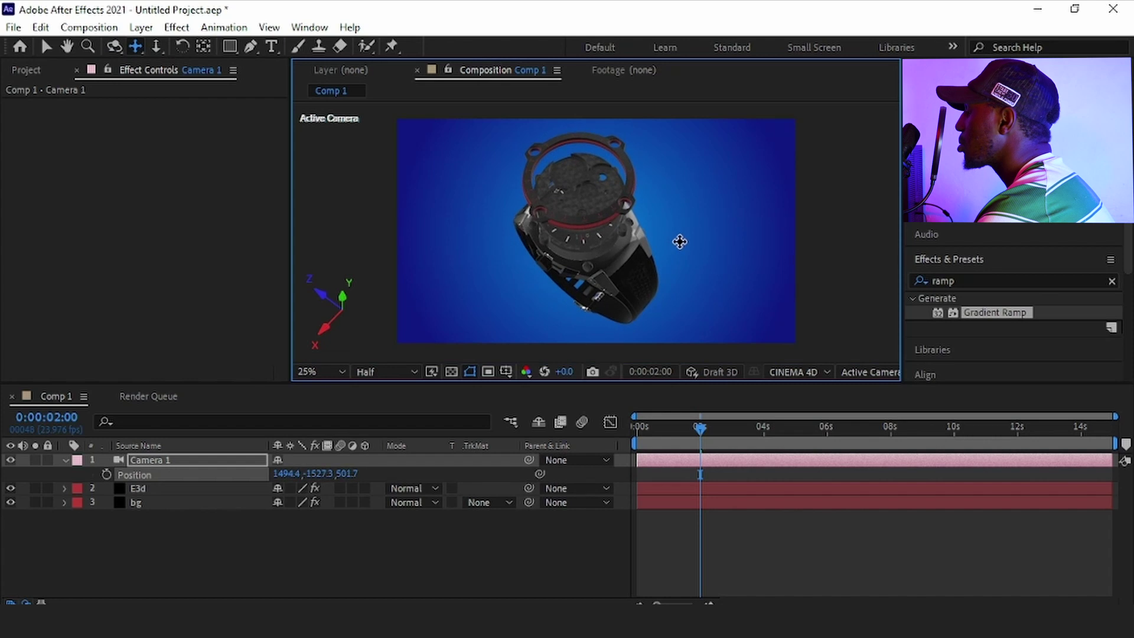
click(106, 474)
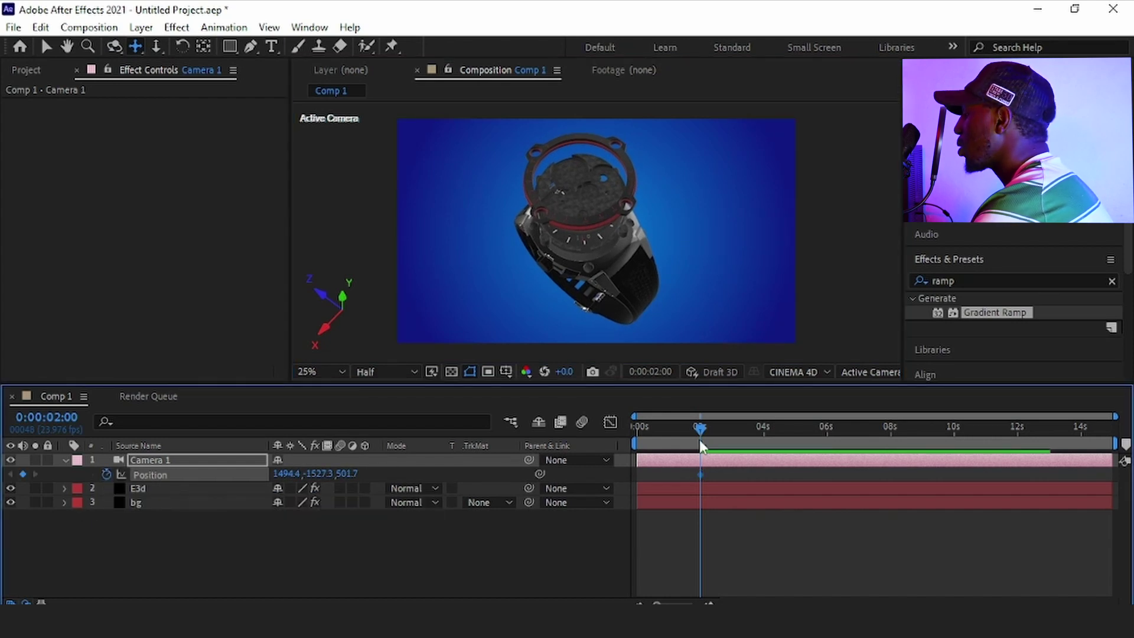
key(F9)
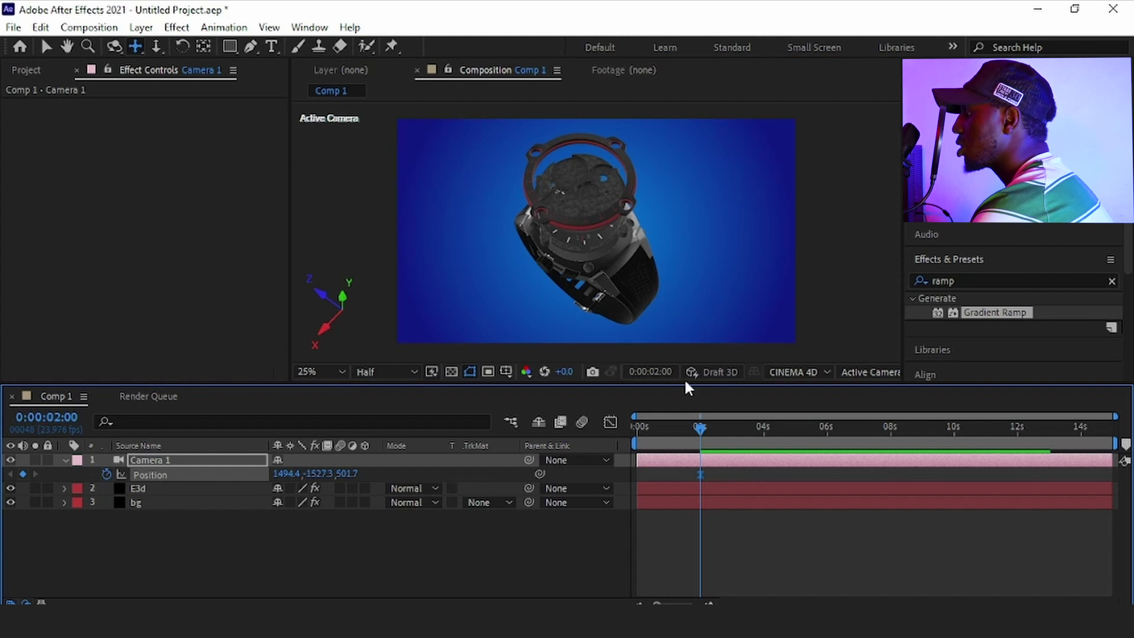
At 0 seconds, orbit and pan Camera 1 to a near side view of the closed watch and scrub the camera move
drag(699, 427, 628, 432)
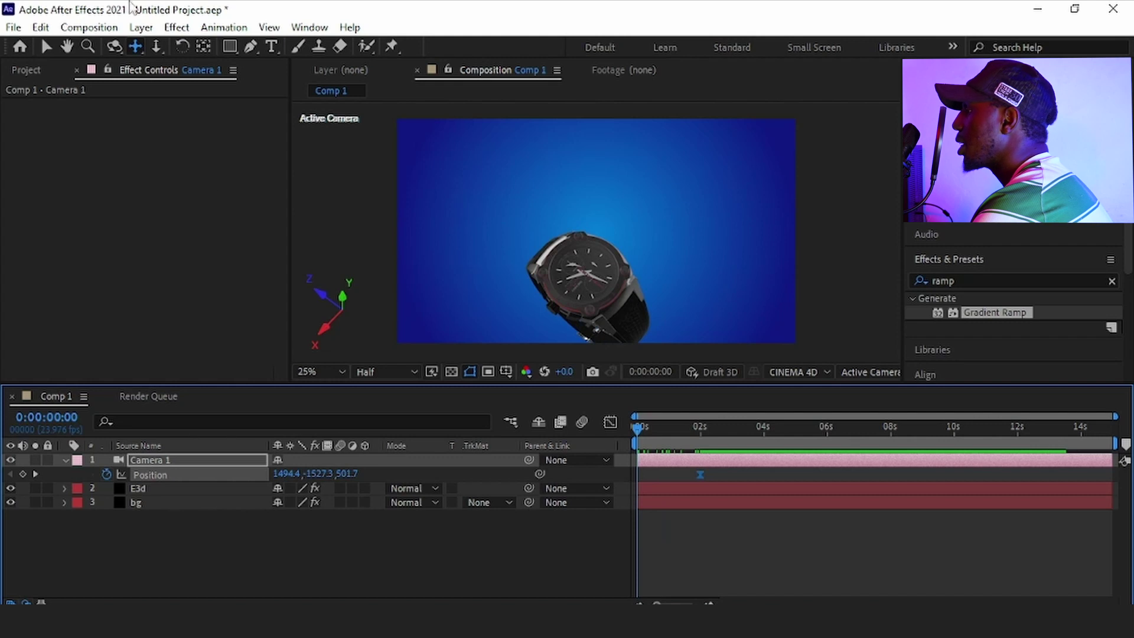
drag(615, 261, 631, 161)
click(114, 46)
drag(702, 291, 706, 246)
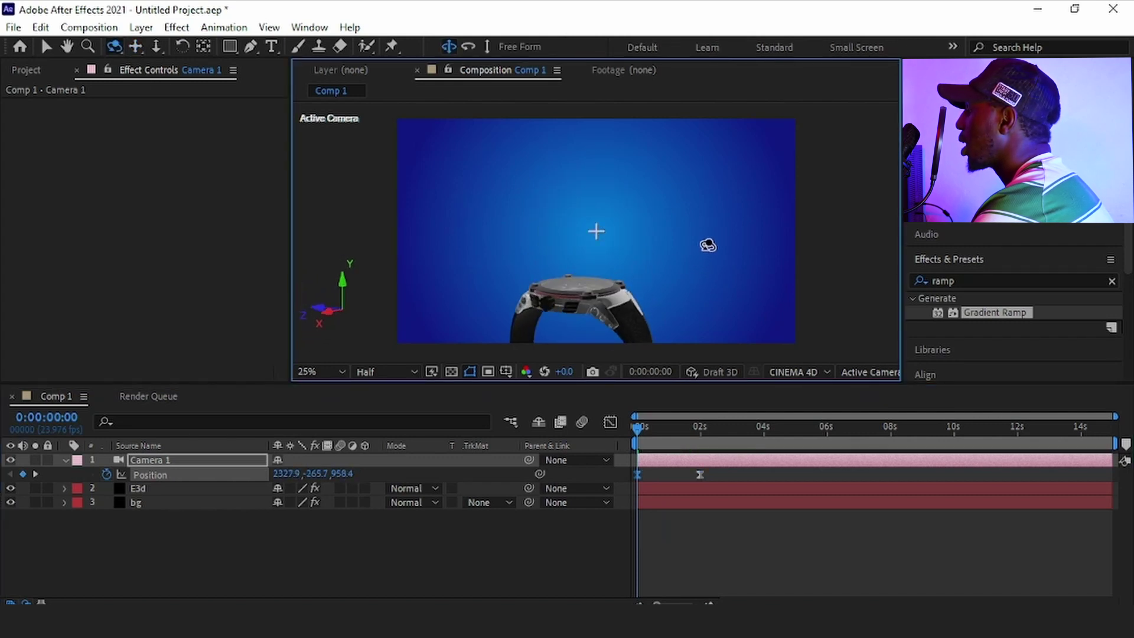
key(c)
drag(587, 260, 567, 152)
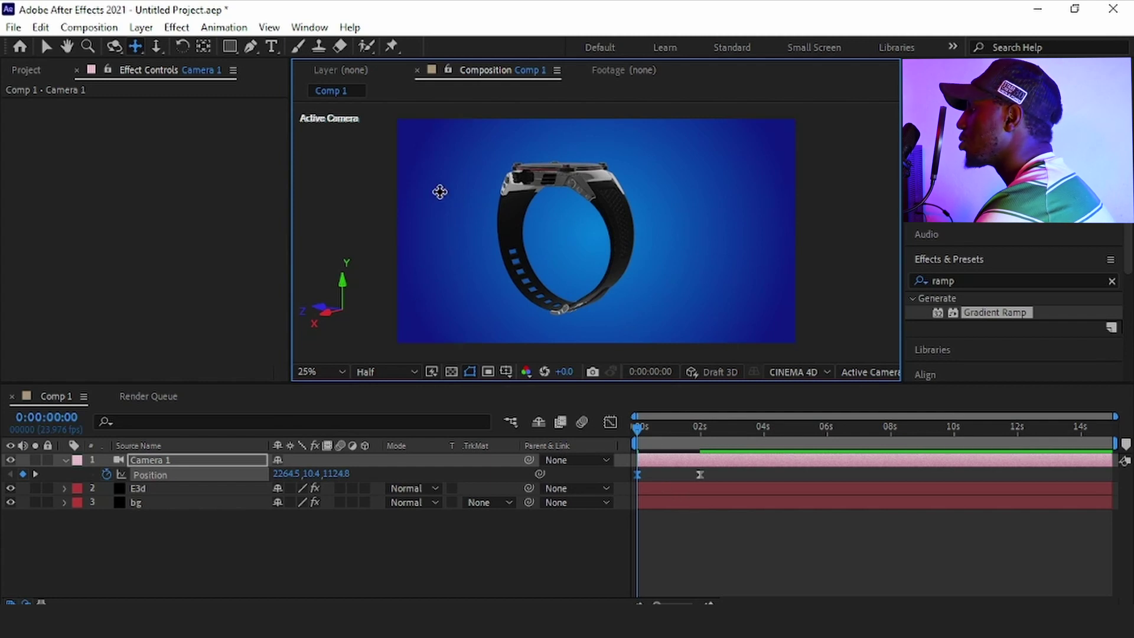
drag(636, 436, 629, 458)
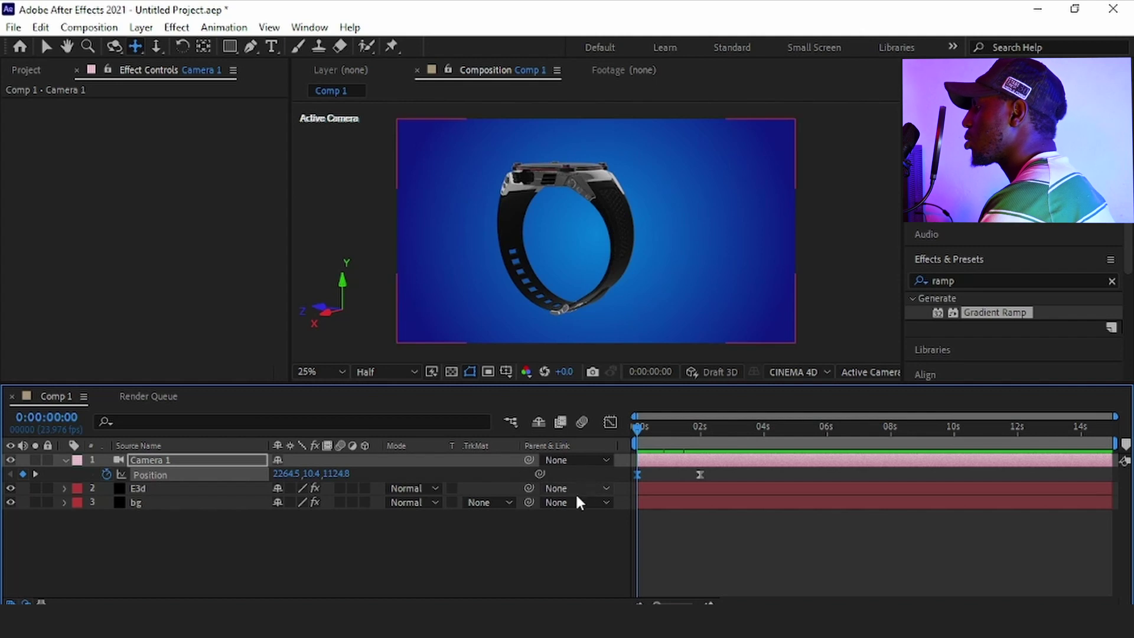
Collapse Camera 1's properties and add a white spot light at 100% intensity to the composition
click(64, 461)
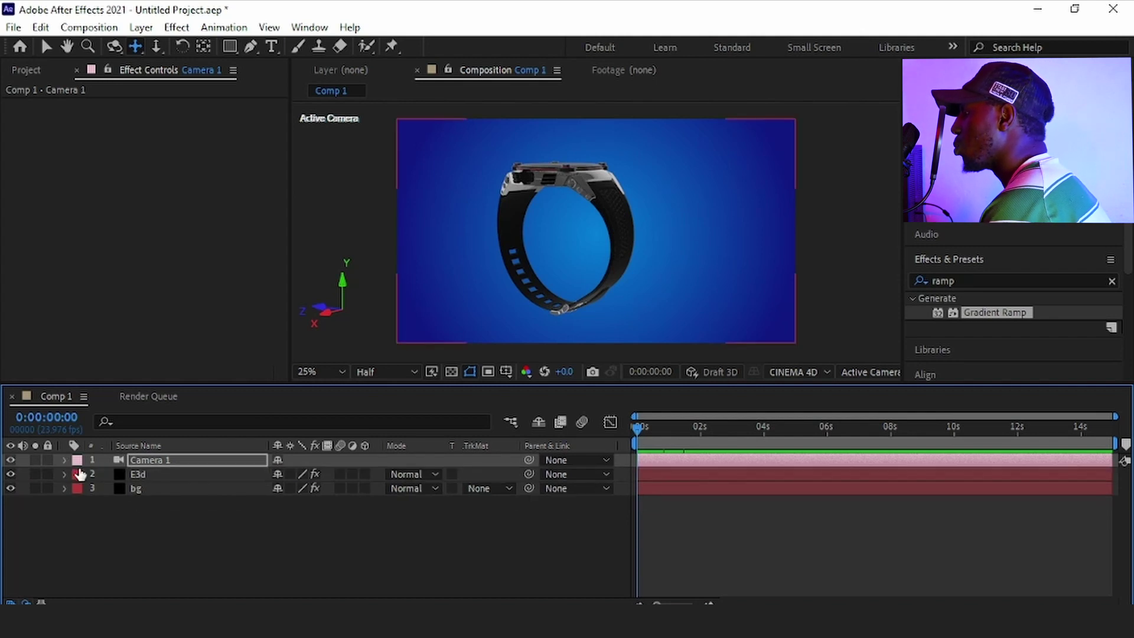
click(247, 474)
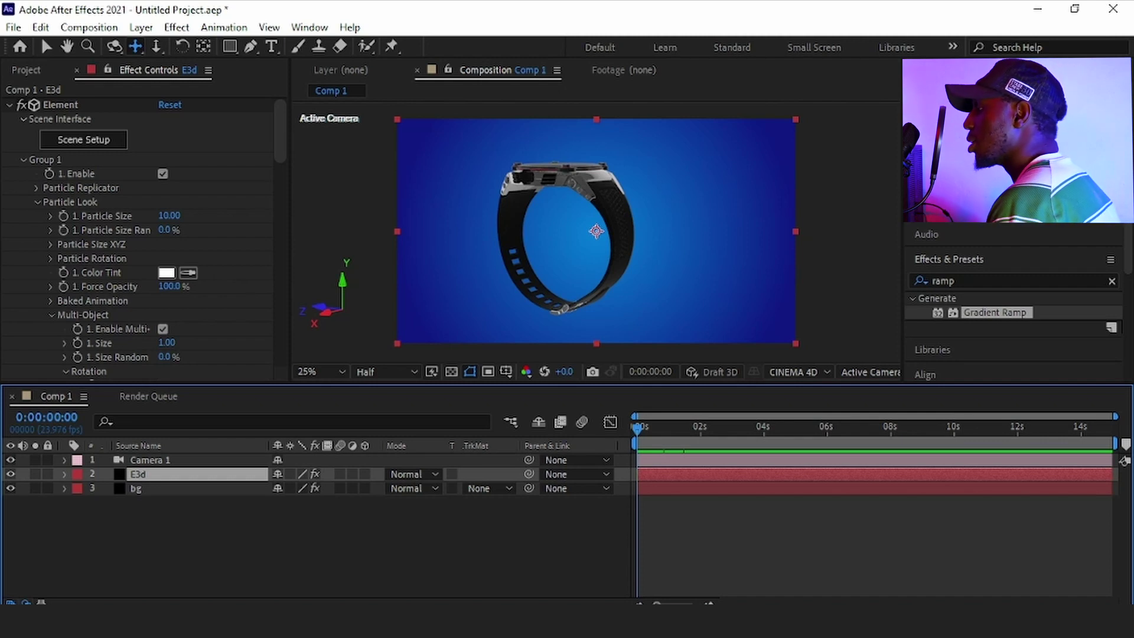
click(413, 530)
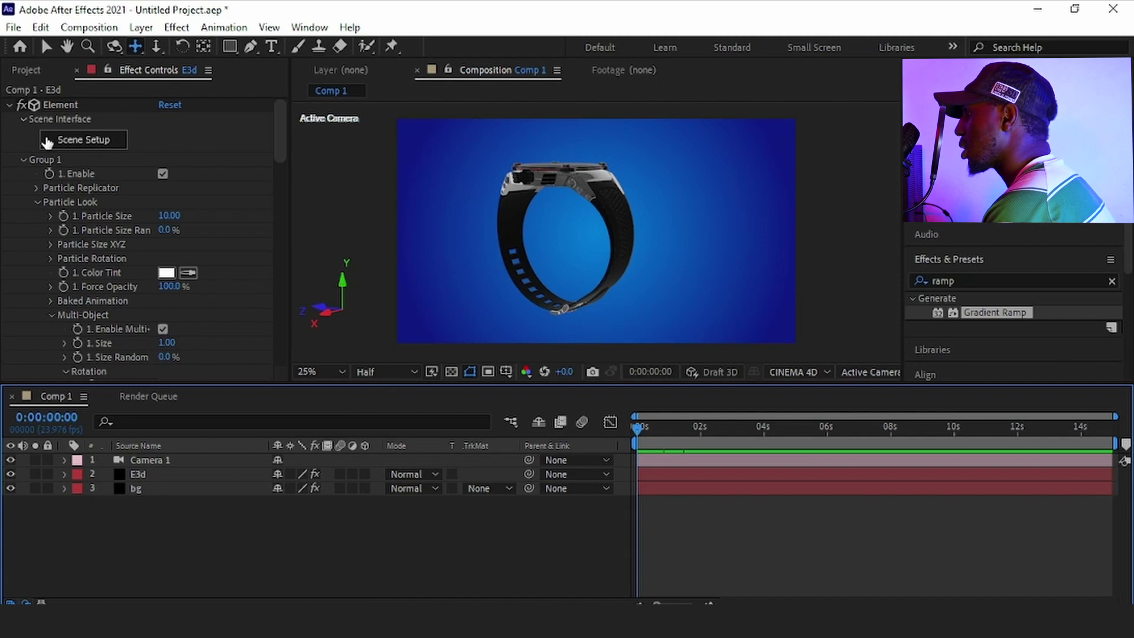
right_click(341, 549)
mouse_move(461, 371)
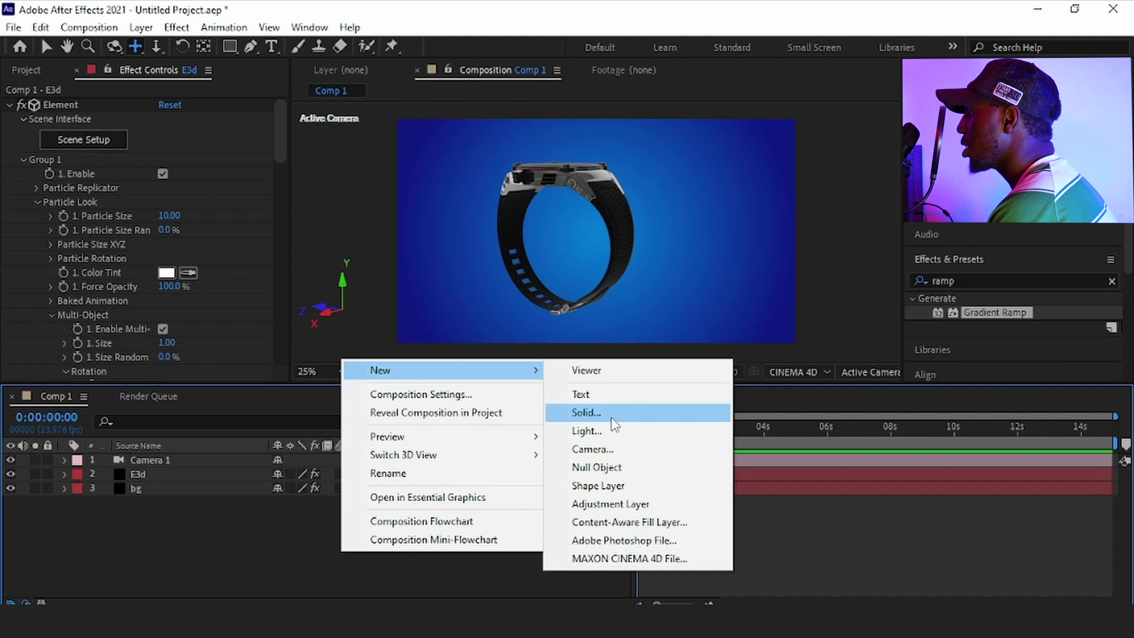
click(595, 436)
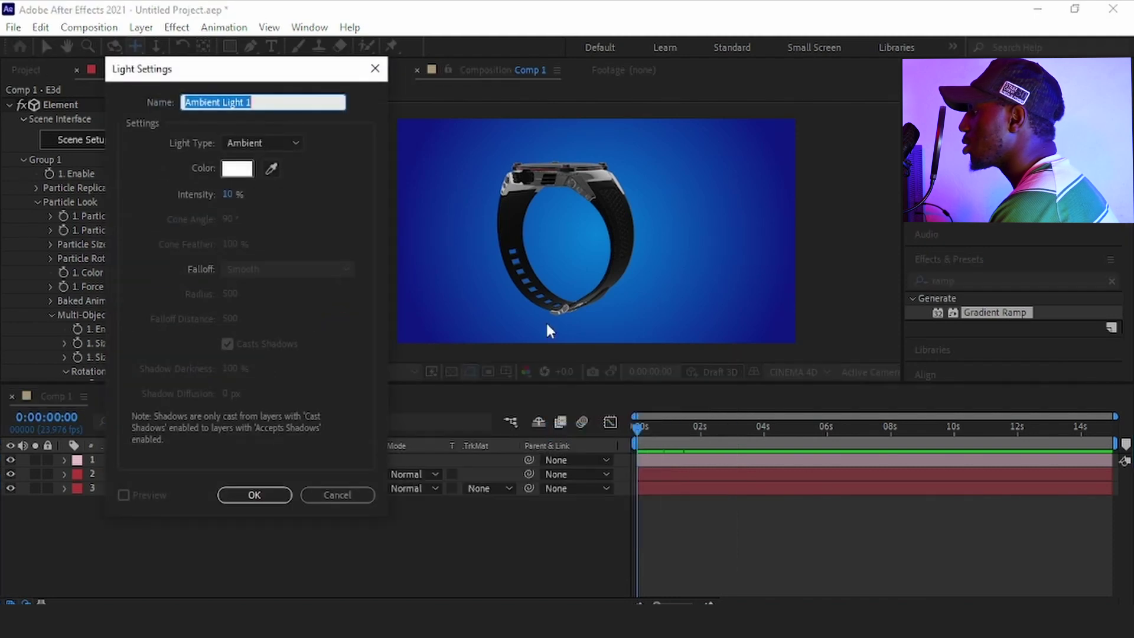
click(287, 143)
click(276, 178)
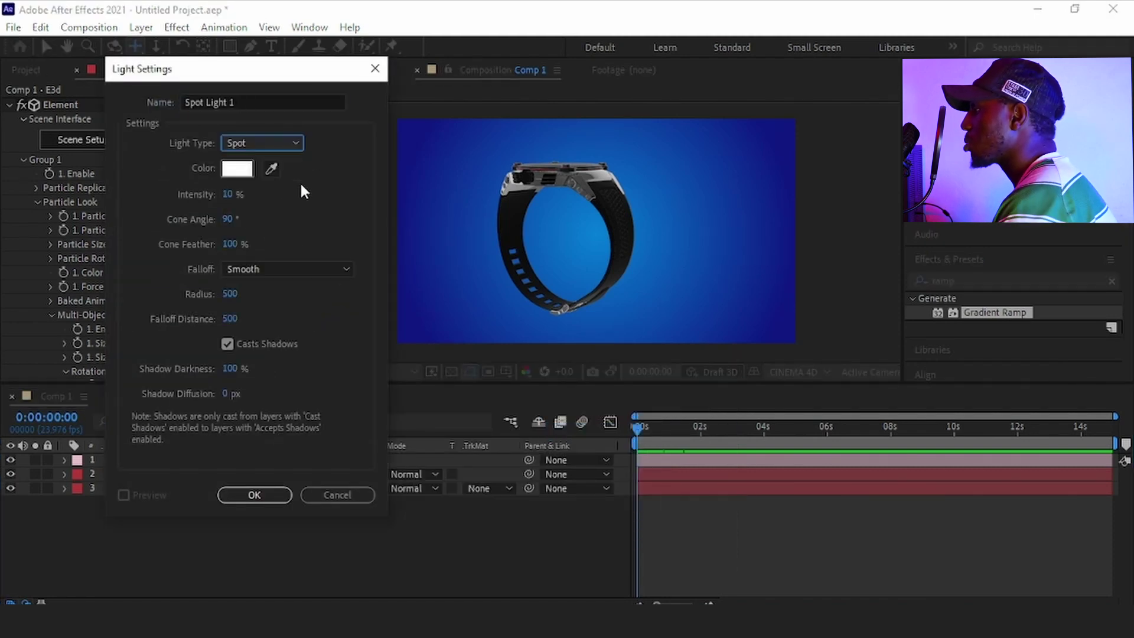
click(228, 195)
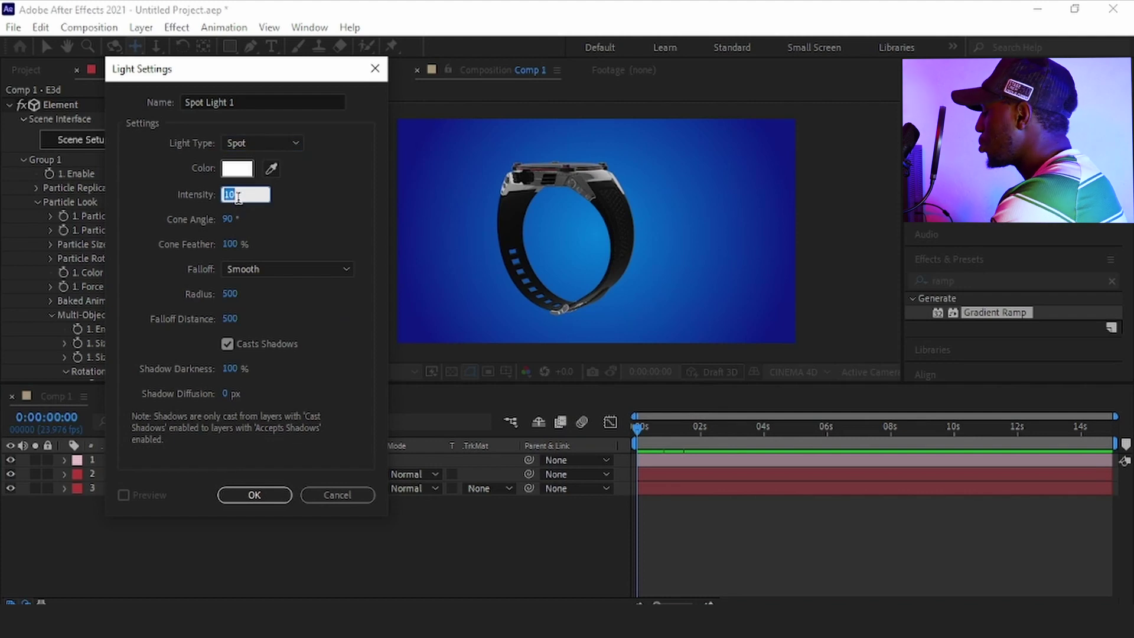
click(255, 494)
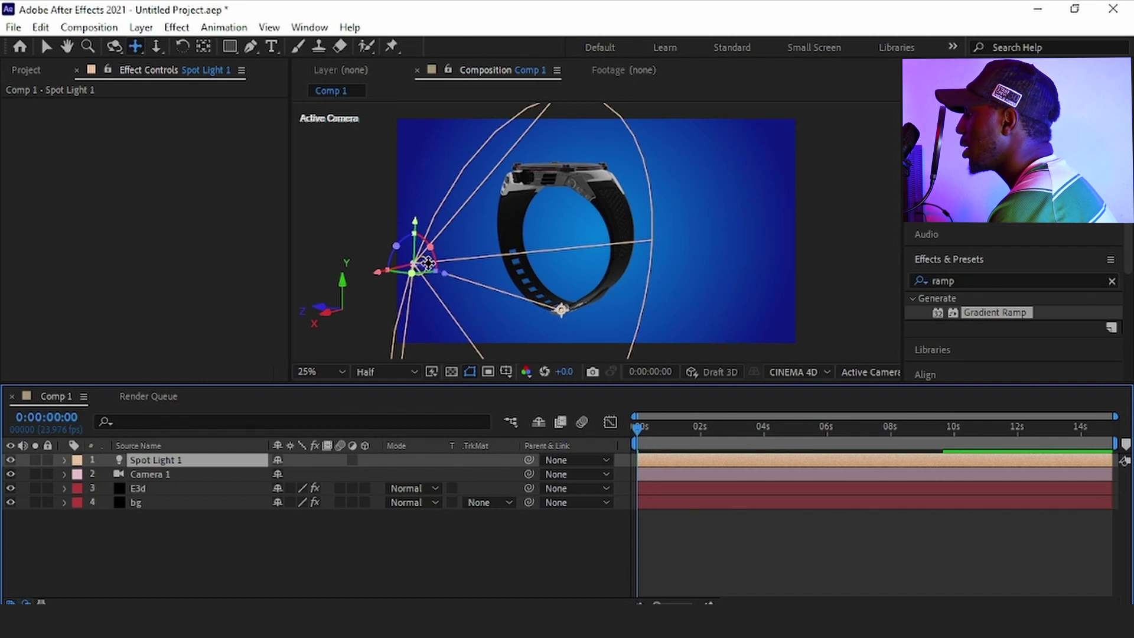
Move the spot light up beyond the watch's upper-left side and aim its point of interest at the lower strap
drag(415, 227, 578, 384)
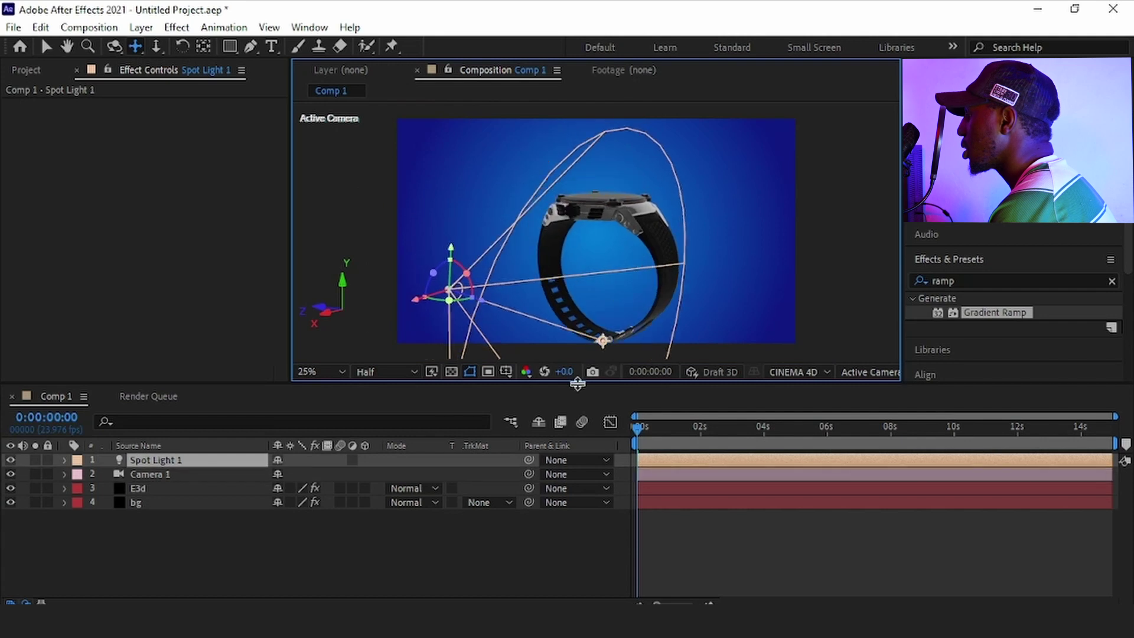
click(47, 46)
key(ctrl+z)
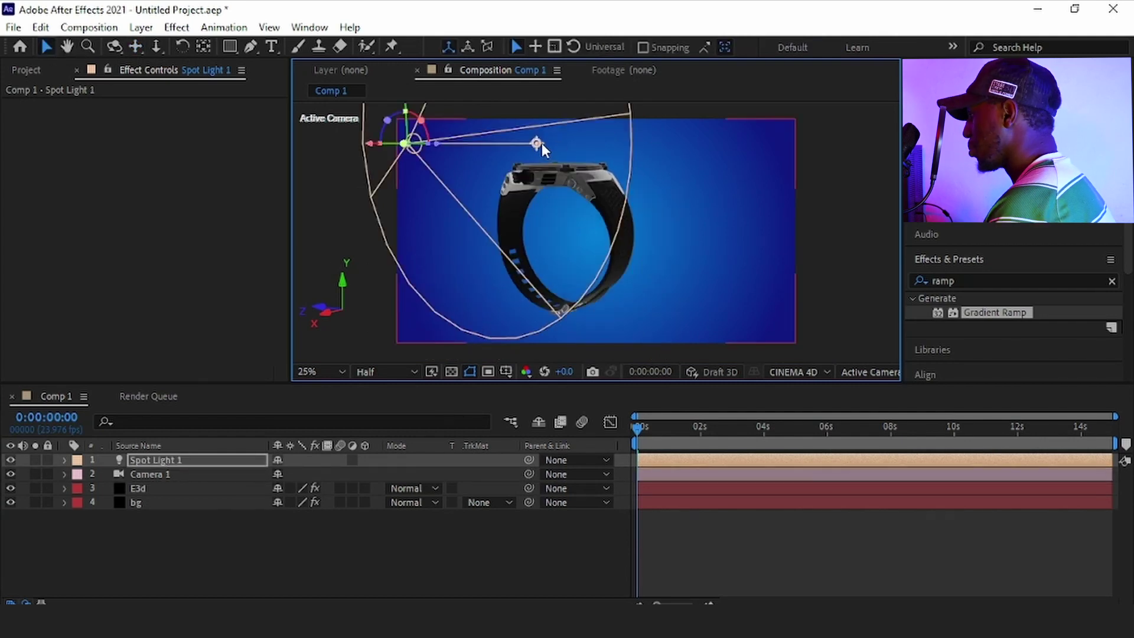
drag(539, 146, 509, 271)
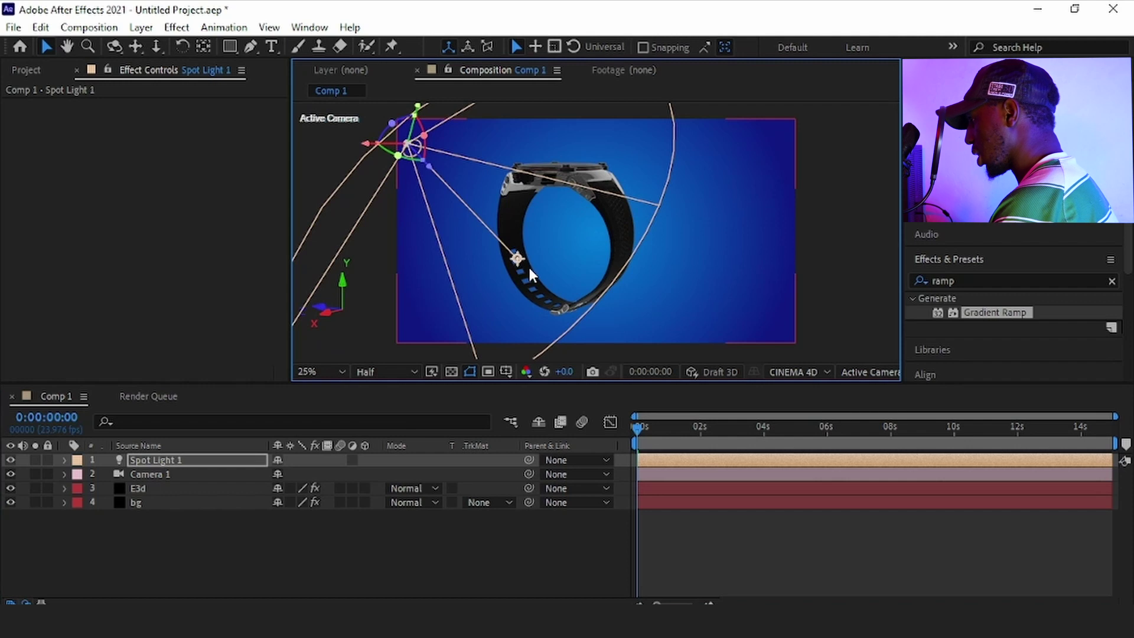
Enable shadows in the E3d layer's Element render settings and set the shadow map size to 4096
click(167, 488)
click(23, 158)
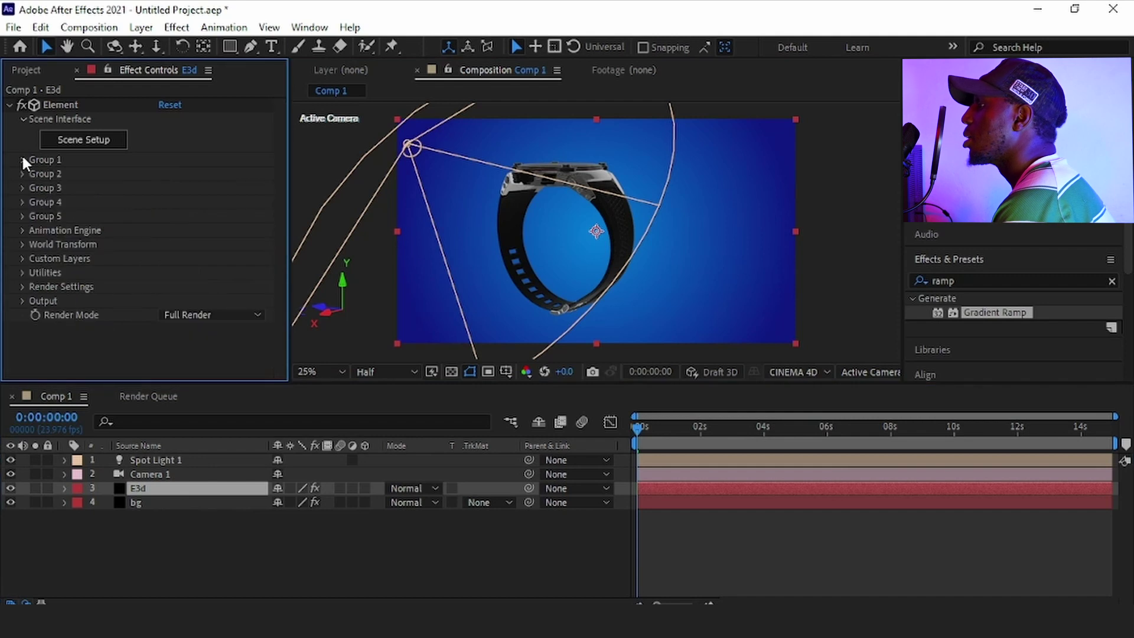
click(21, 286)
scroll(178, 196, down, 5)
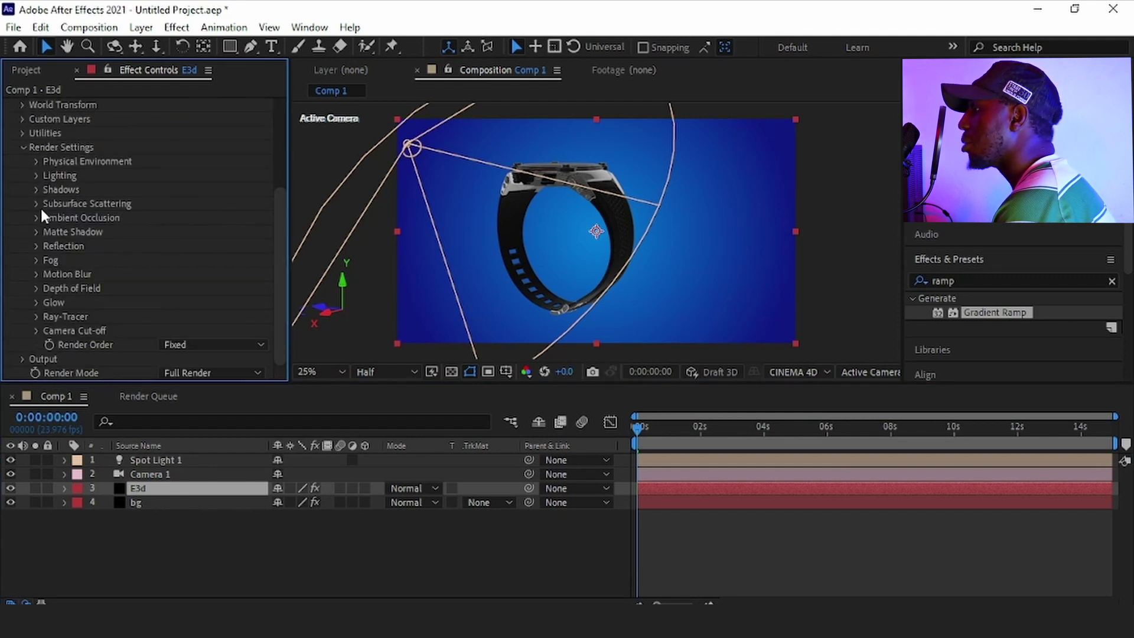
click(33, 190)
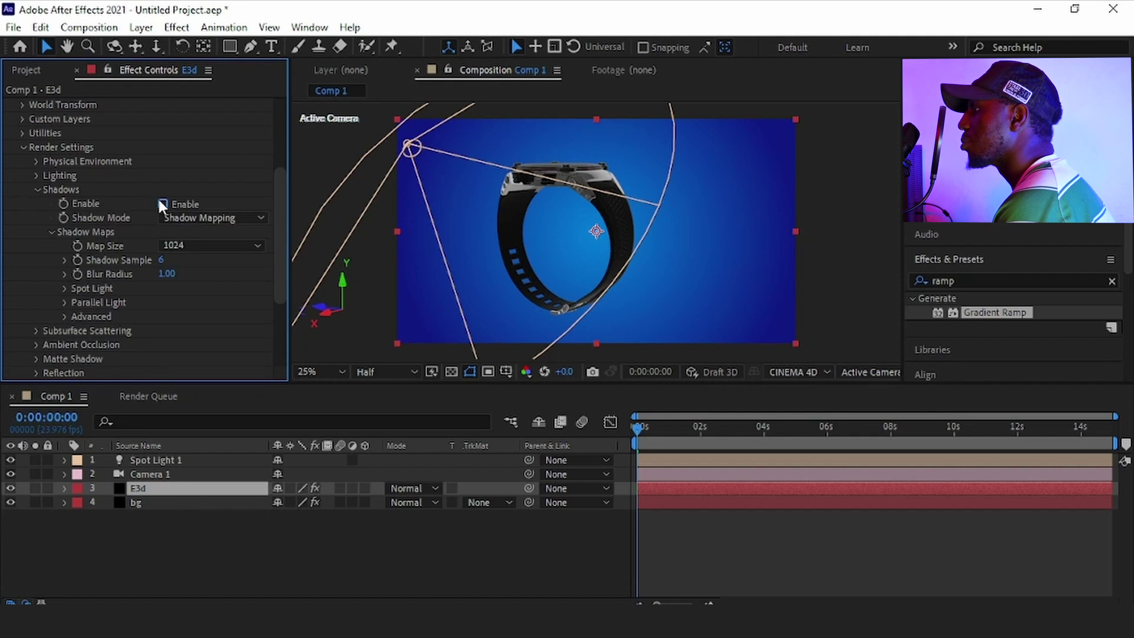
click(162, 204)
click(229, 245)
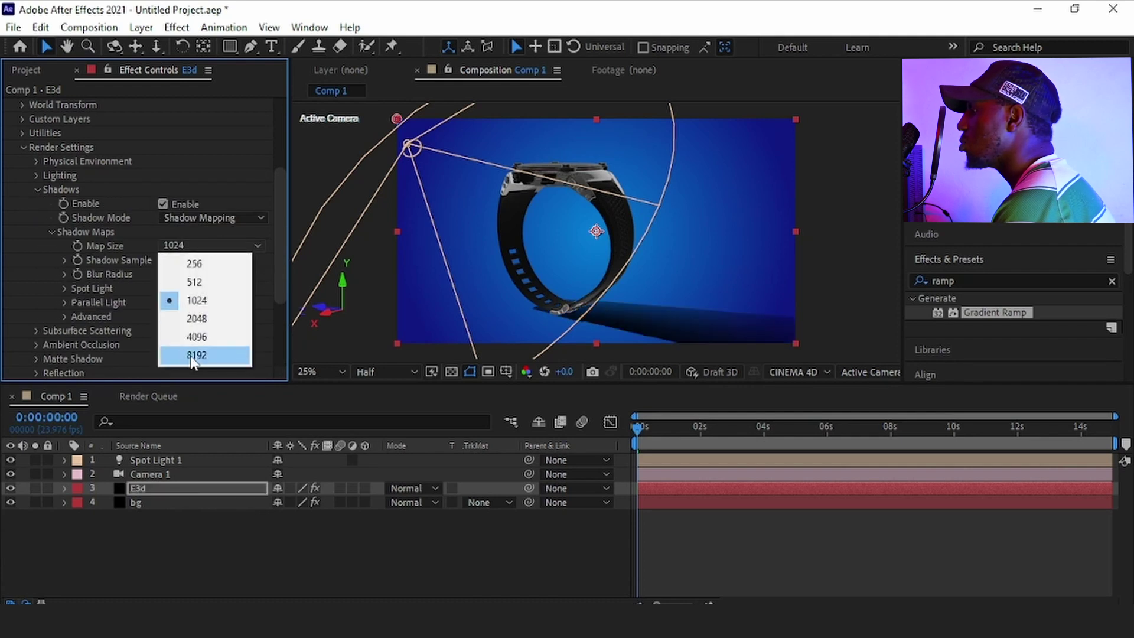
click(197, 336)
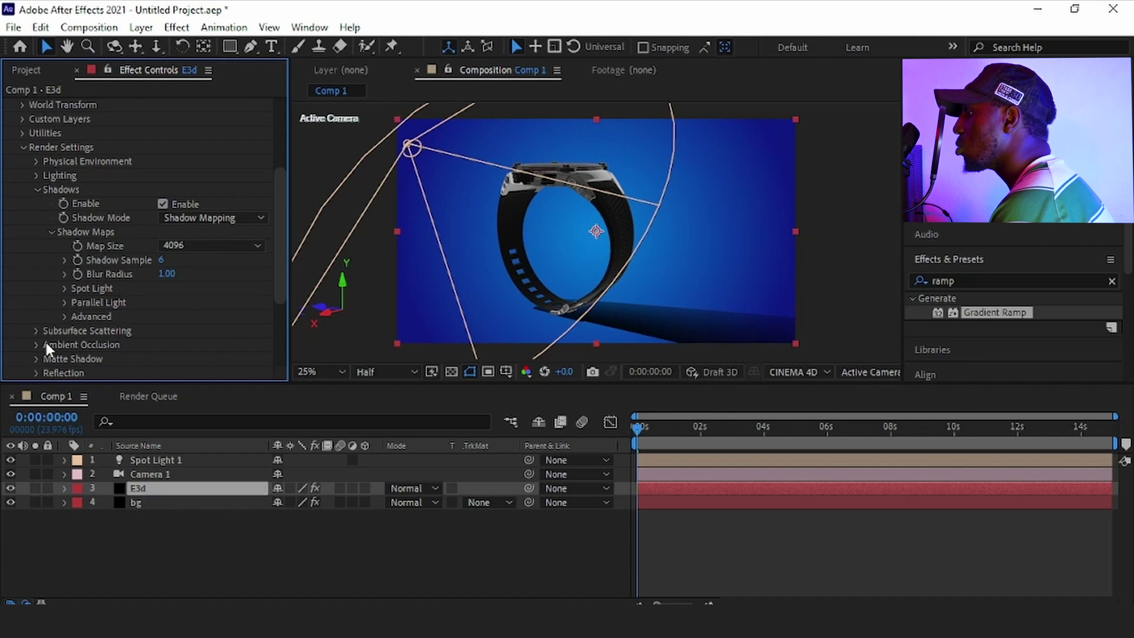
Enable ambient occlusion for the Element effect and set the SSAO intensity to 10
scroll(45, 339, down, 2)
click(36, 307)
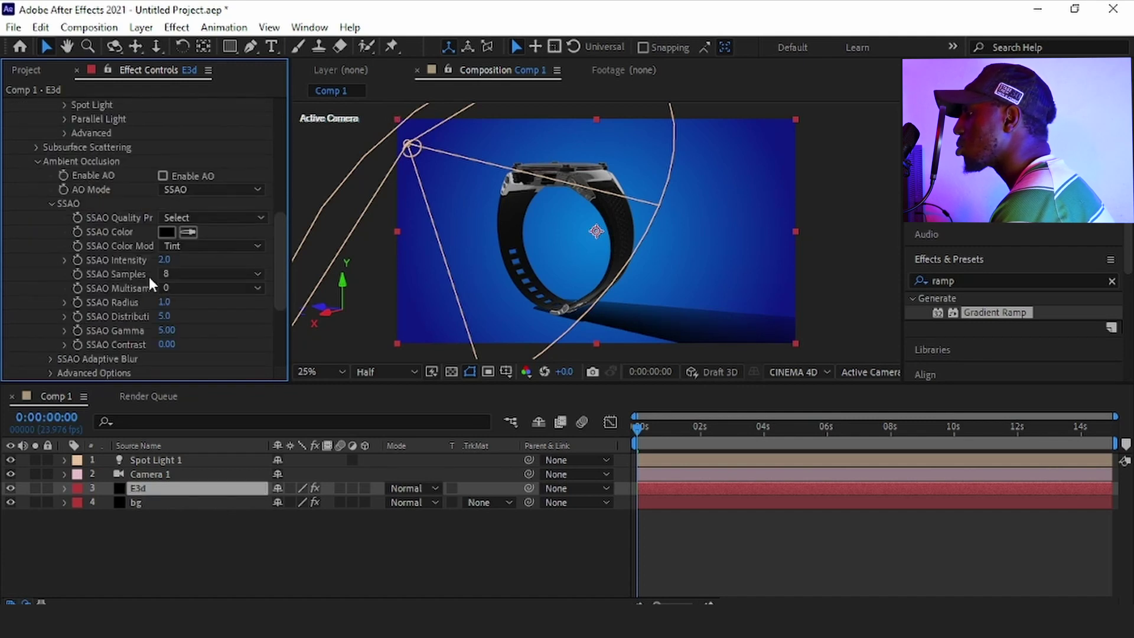
click(164, 176)
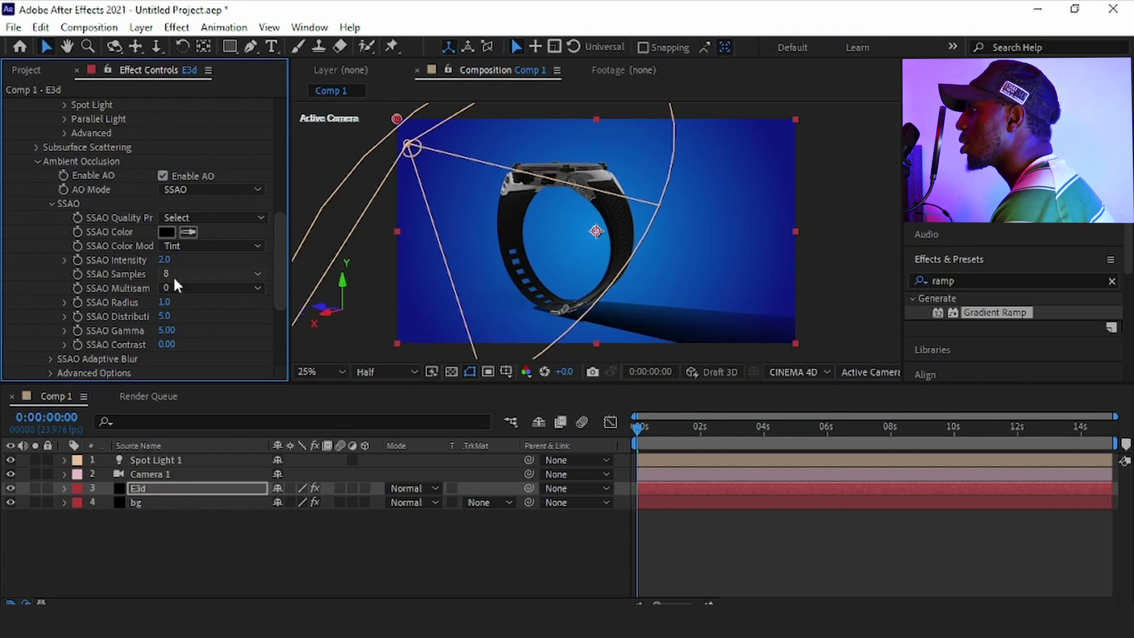
click(167, 260)
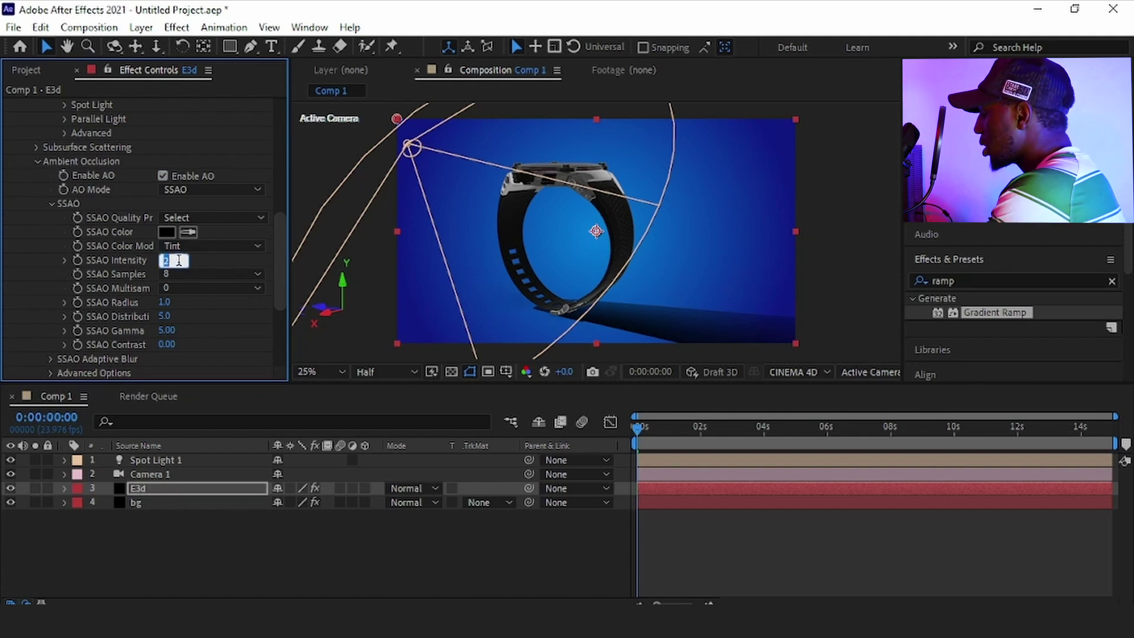
key(Return)
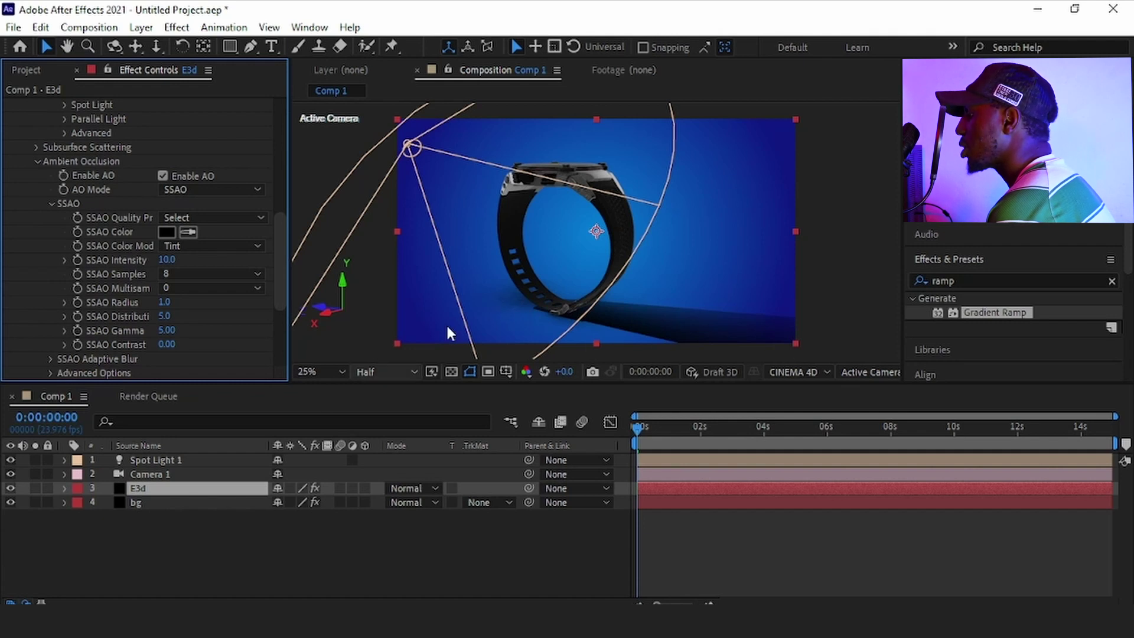
Move Spot Light 1 farther up and away from the watch, aim it at the strap's base, and scrub to the exploded view
key(slash)
key(comma)
key(comma)
key(comma)
key(comma)
key(comma)
key(comma)
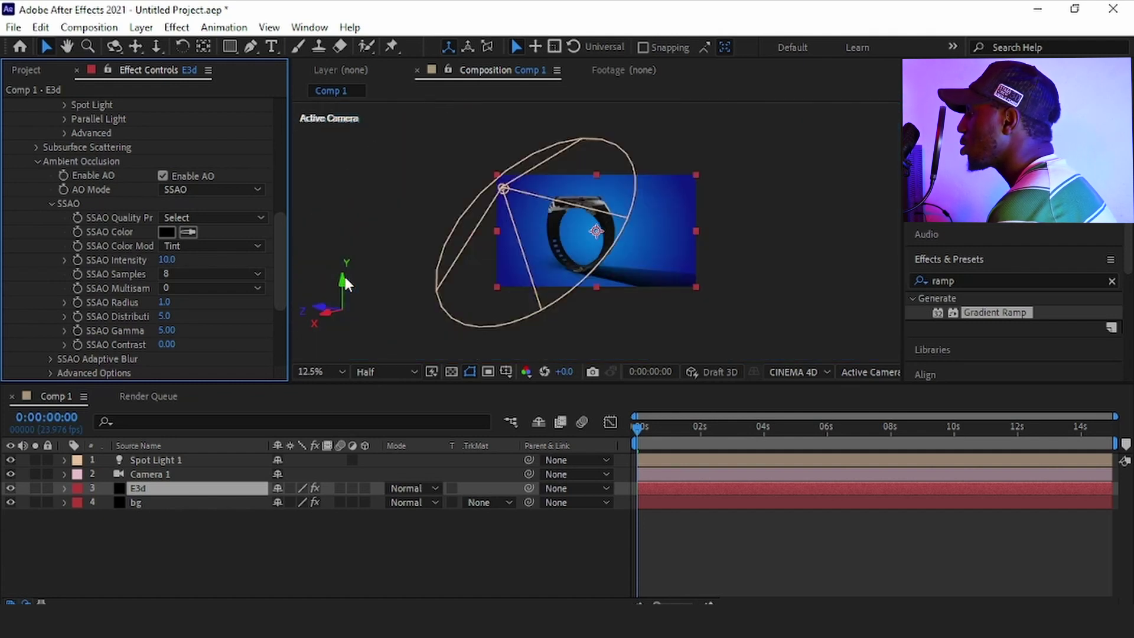
click(192, 458)
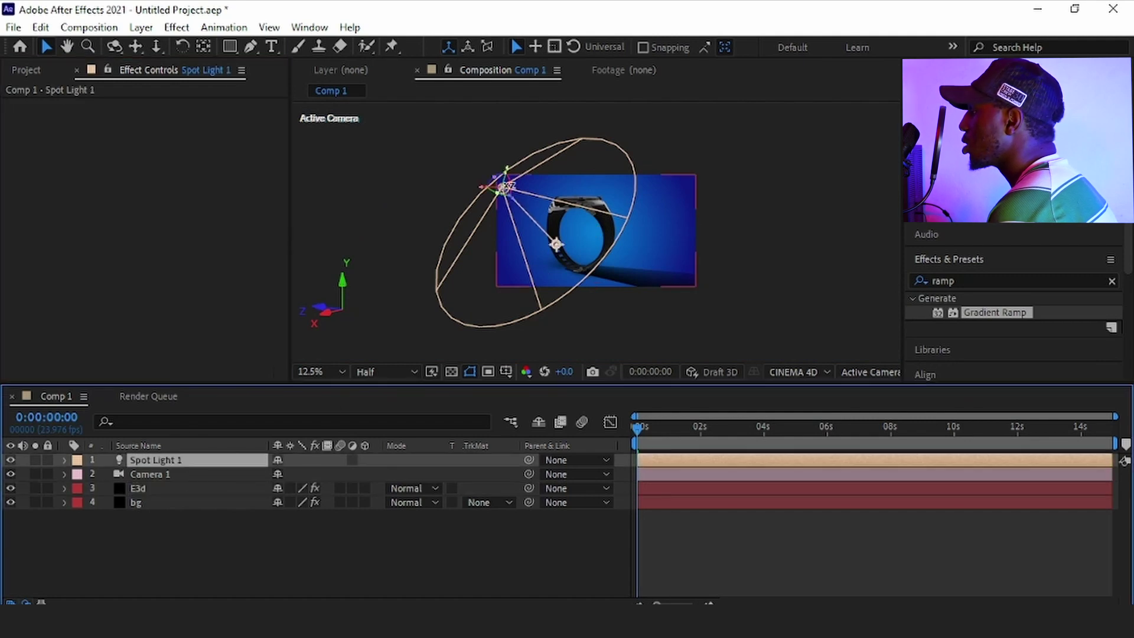
drag(557, 244, 525, 251)
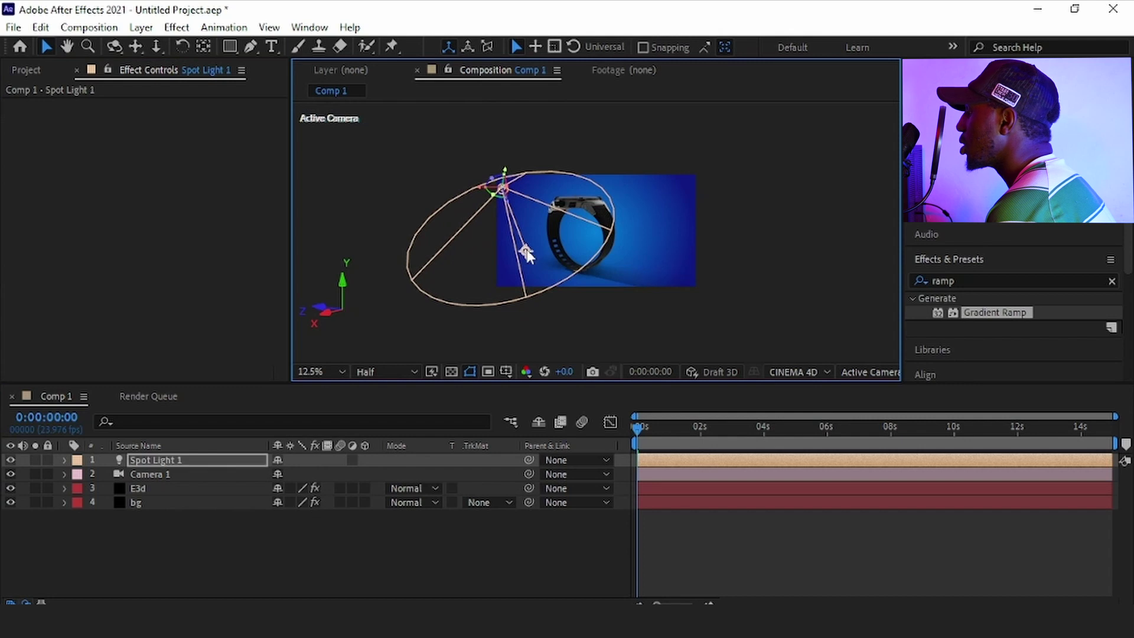
drag(500, 190, 438, 95)
drag(489, 154, 582, 285)
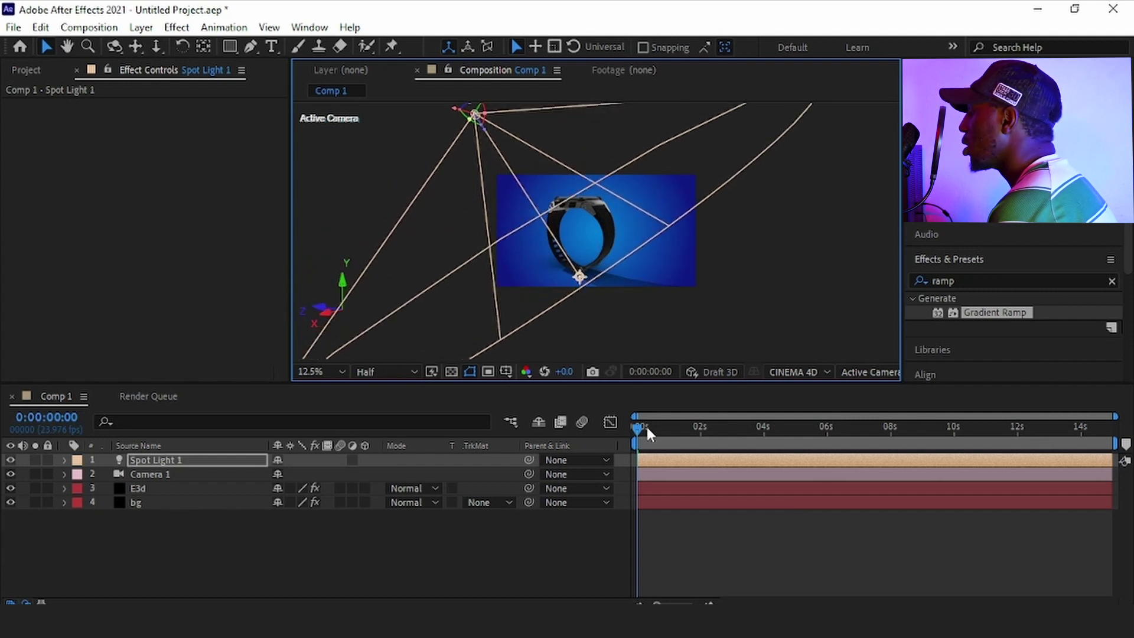
drag(647, 427, 709, 438)
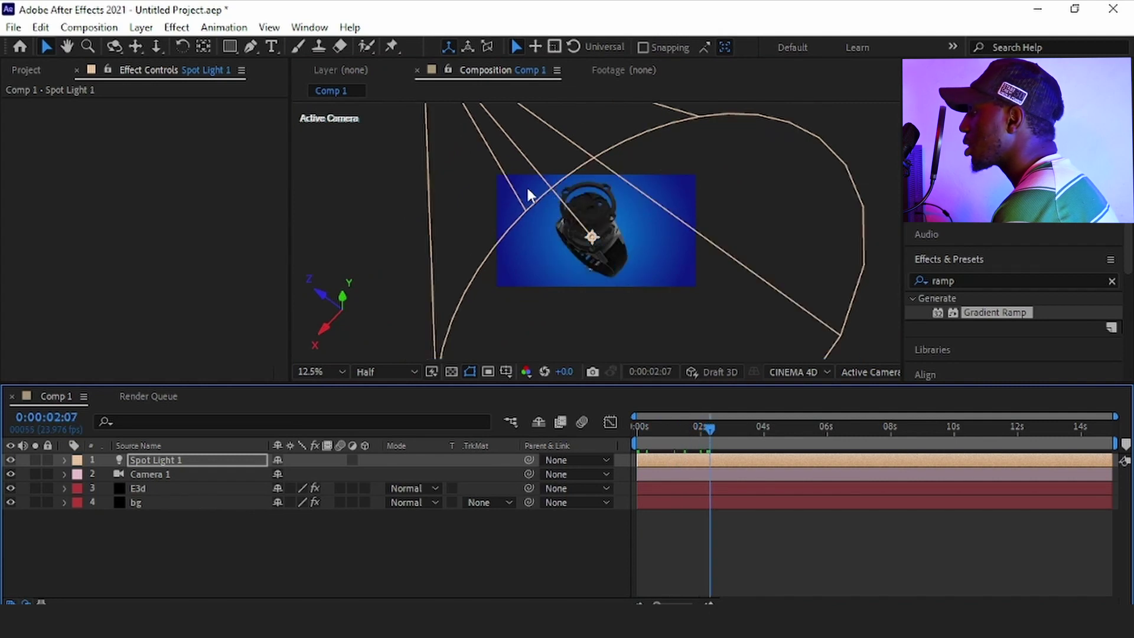
Add a white ambient light at 20% intensity to the composition
click(255, 541)
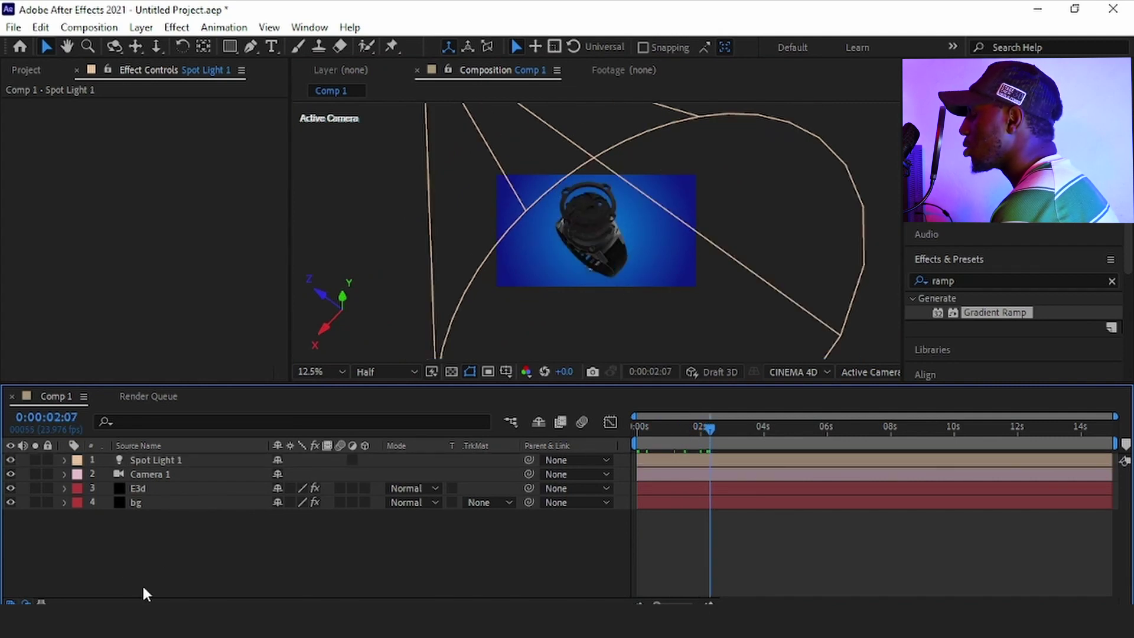
right_click(193, 544)
mouse_move(268, 374)
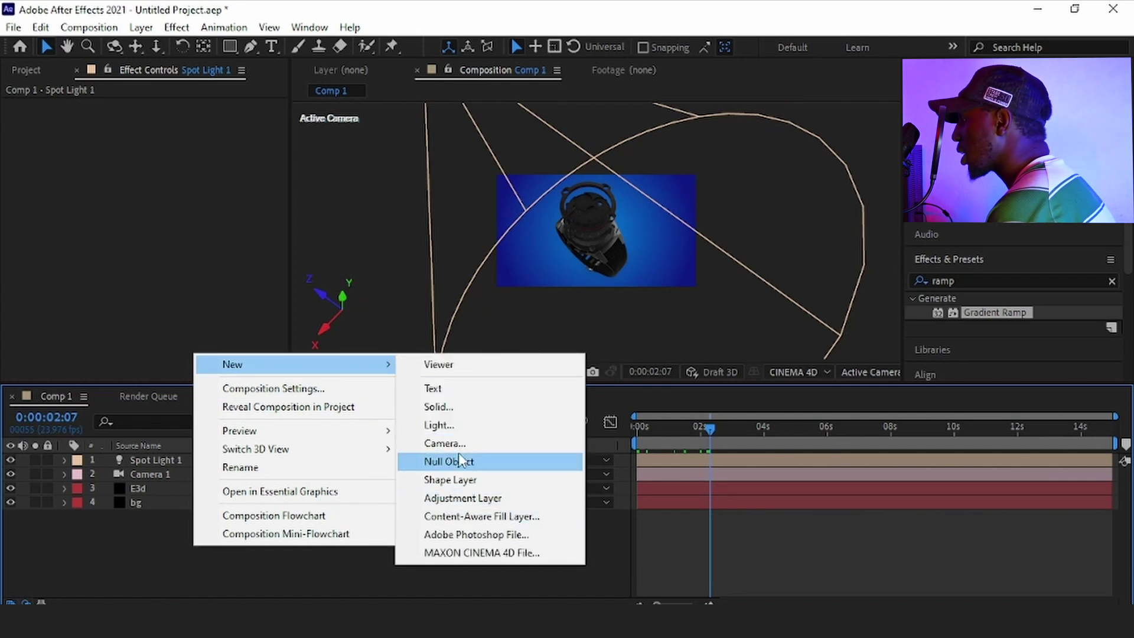
click(454, 427)
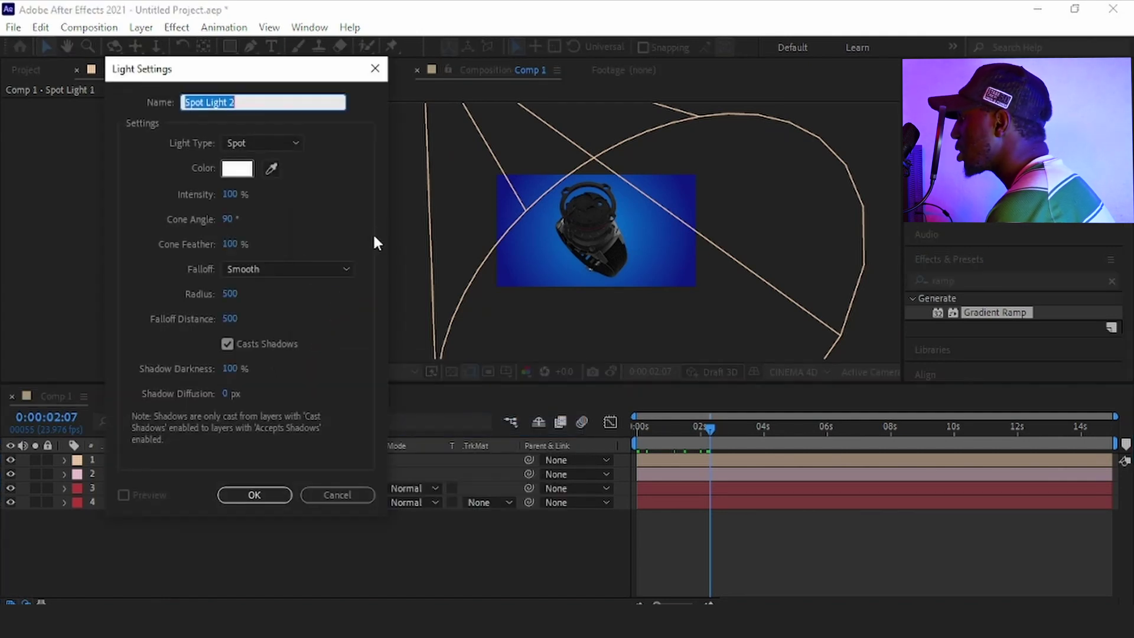
click(266, 146)
click(267, 212)
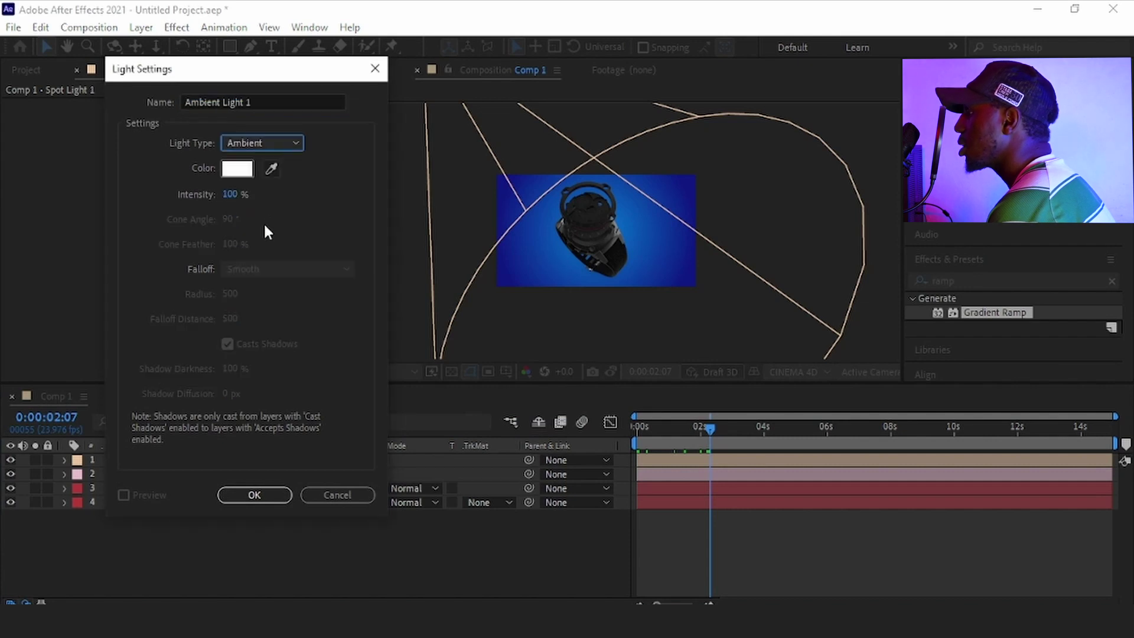
click(231, 194)
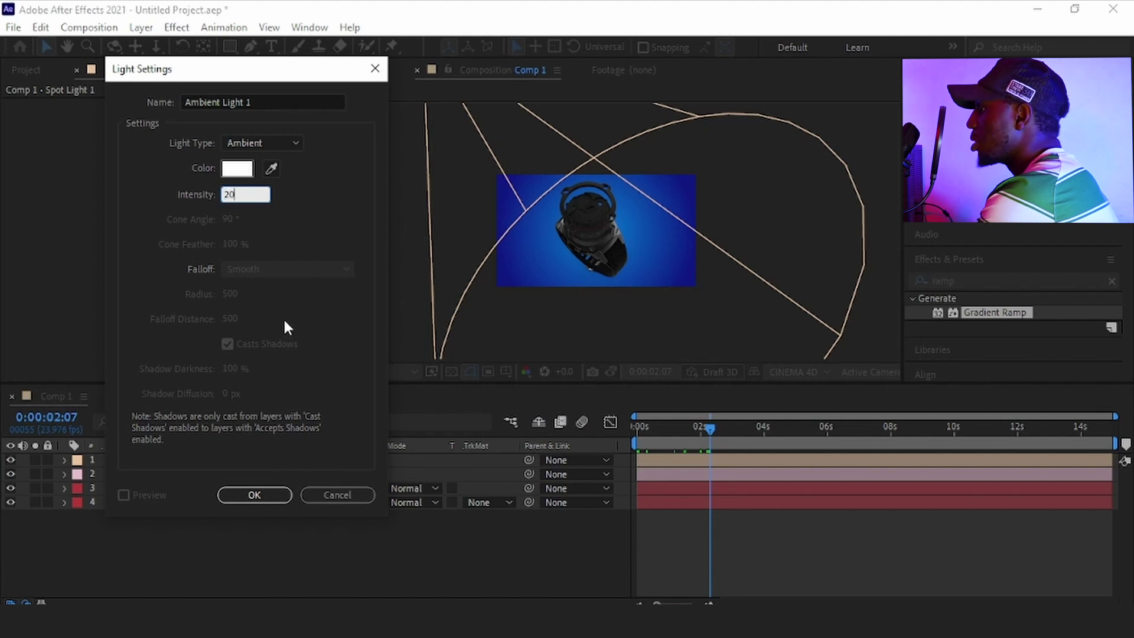
click(254, 494)
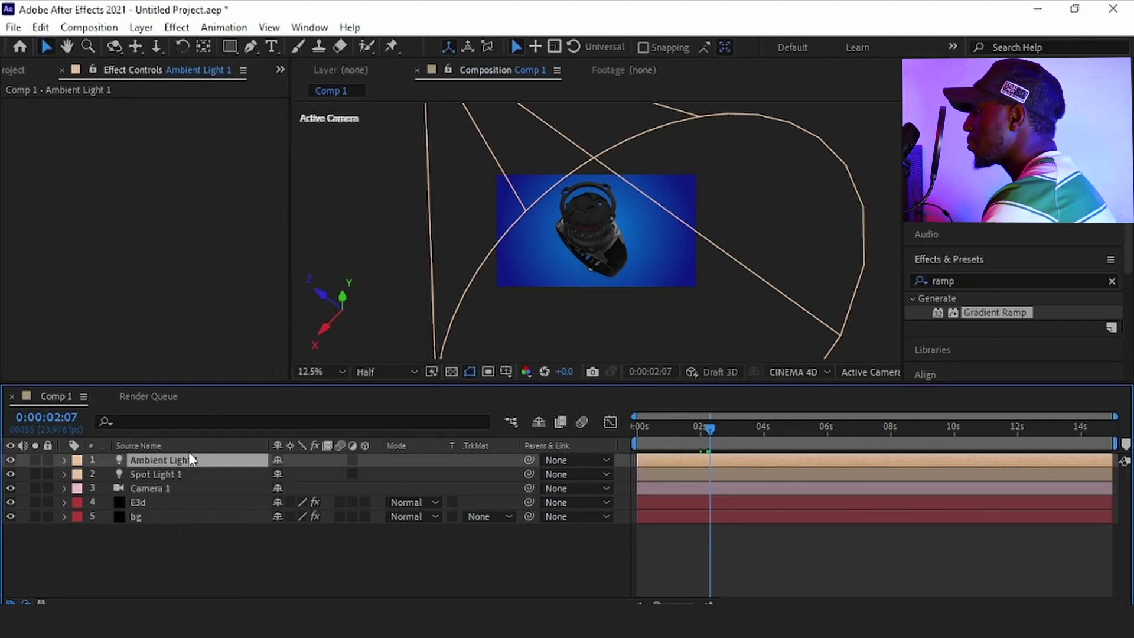
Raise the ambient light's intensity to 80%, collapse its properties and scrub back to 0 seconds
key(t)
drag(281, 492, 309, 487)
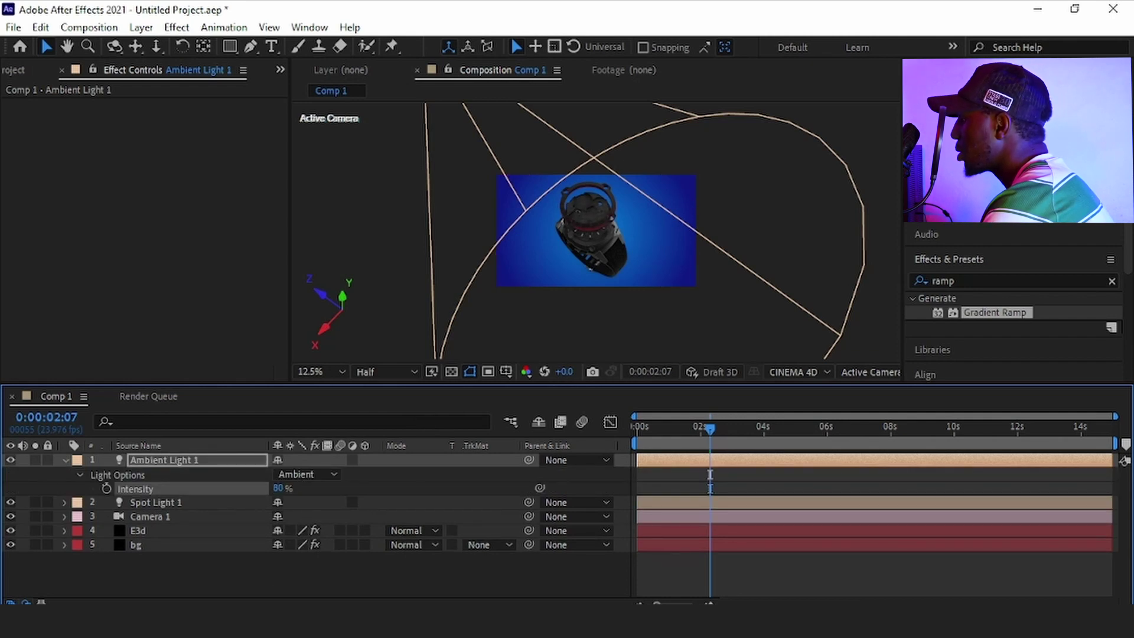
click(65, 462)
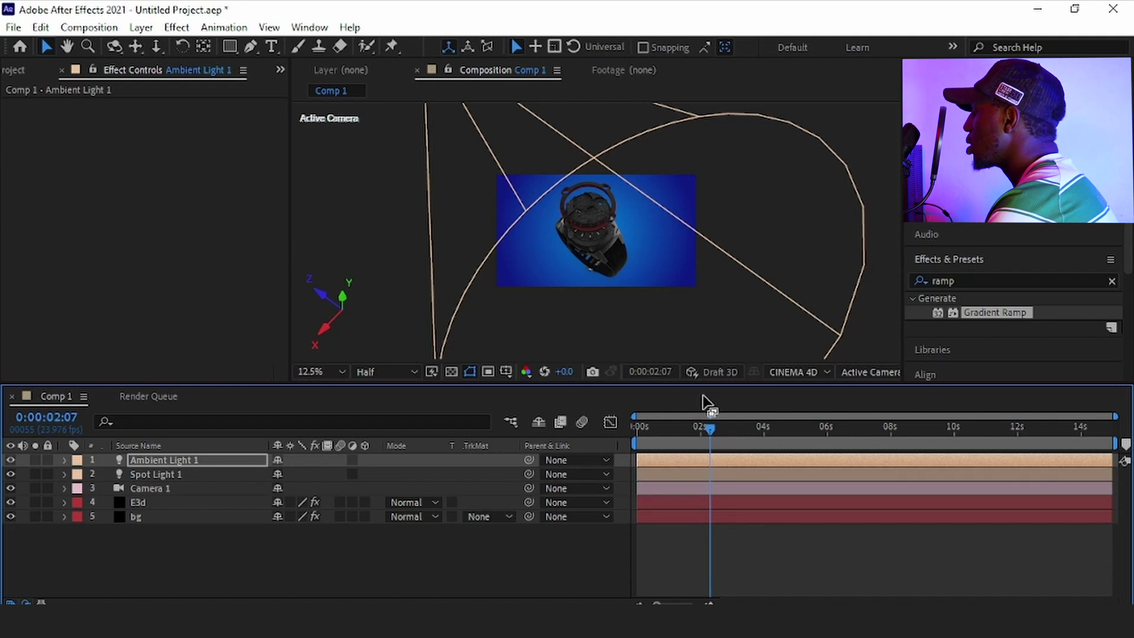
drag(704, 424, 598, 453)
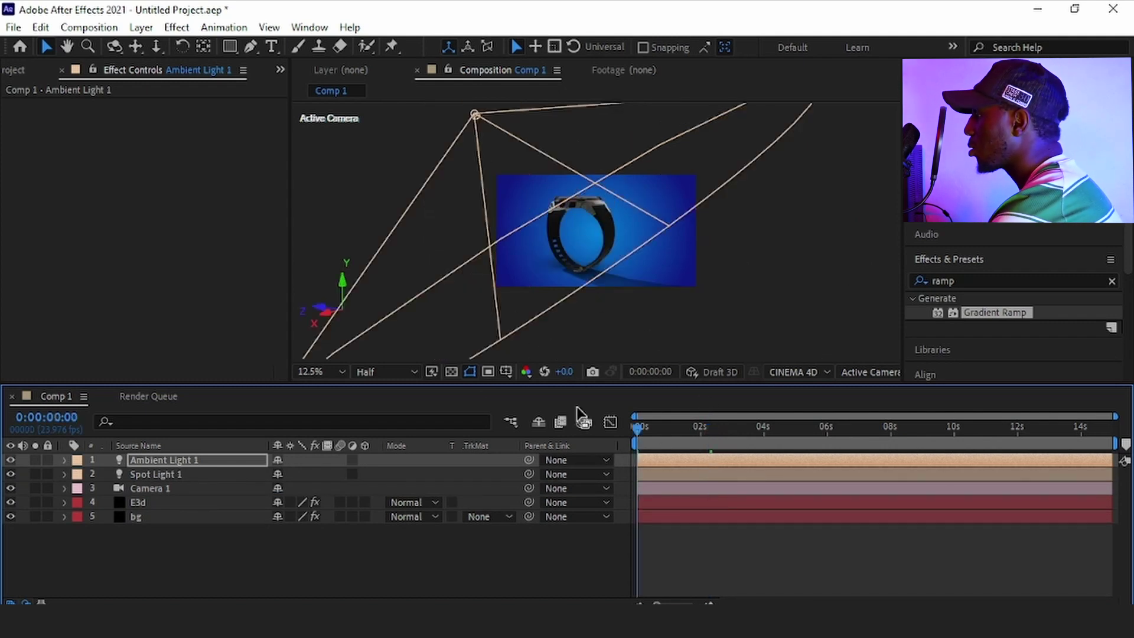
mouse_move(640, 424)
mouse_down()
mouse_move(737, 427)
mouse_move(637, 428)
mouse_up()
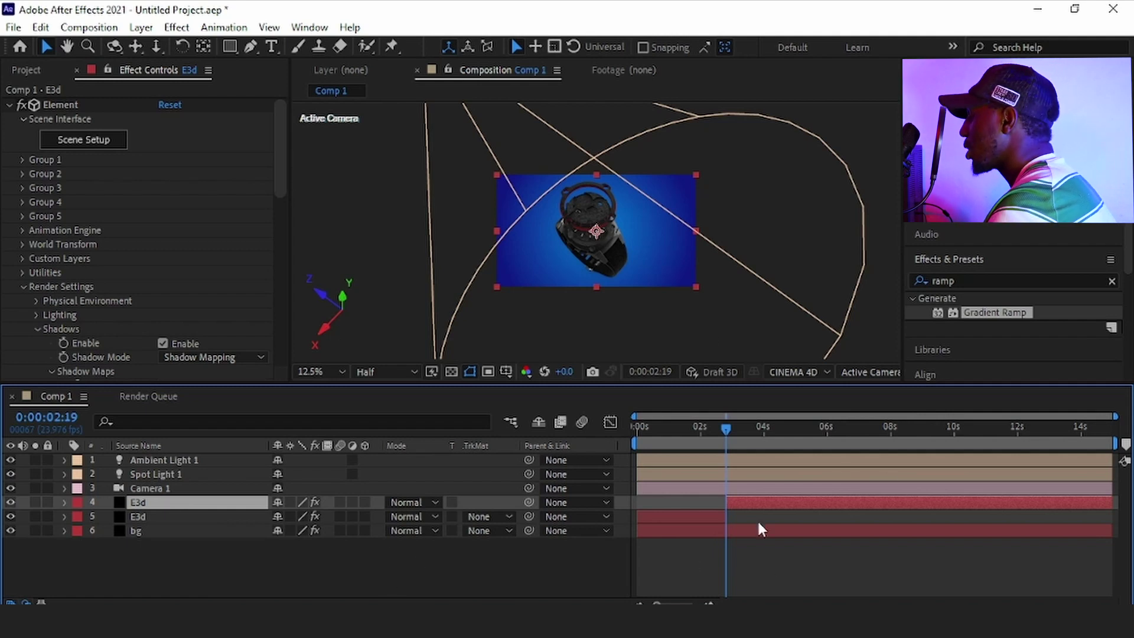
Move to 0:00:03:11 and disable Multi-Object in Group 1's Particle Look settings on the upper E3d layer
drag(729, 430, 736, 430)
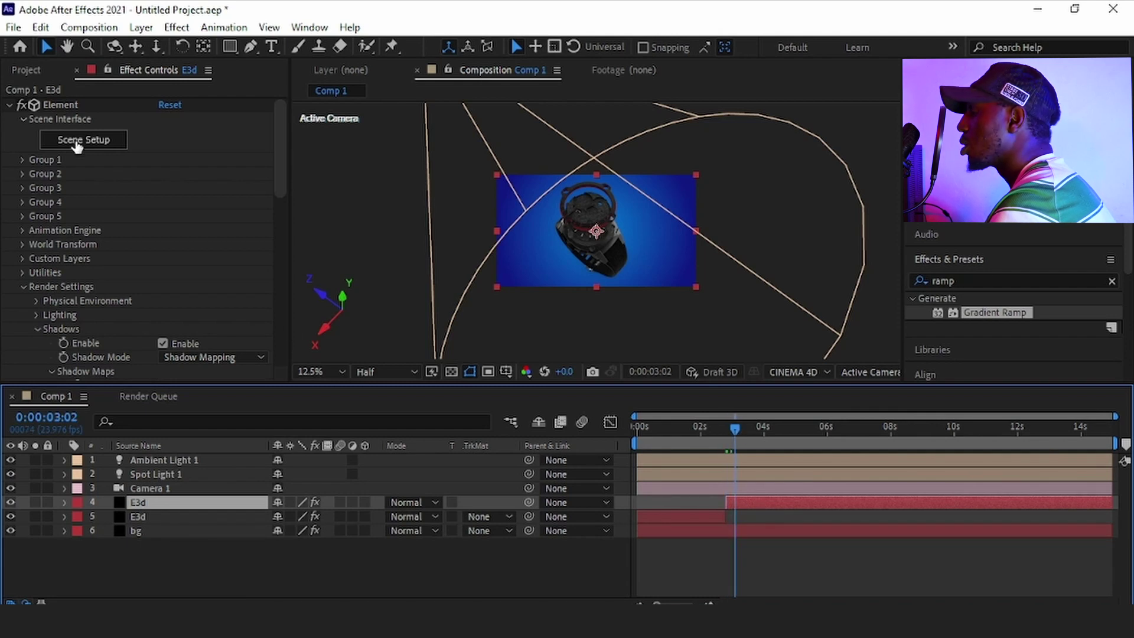
click(22, 160)
scroll(121, 185, down, 2)
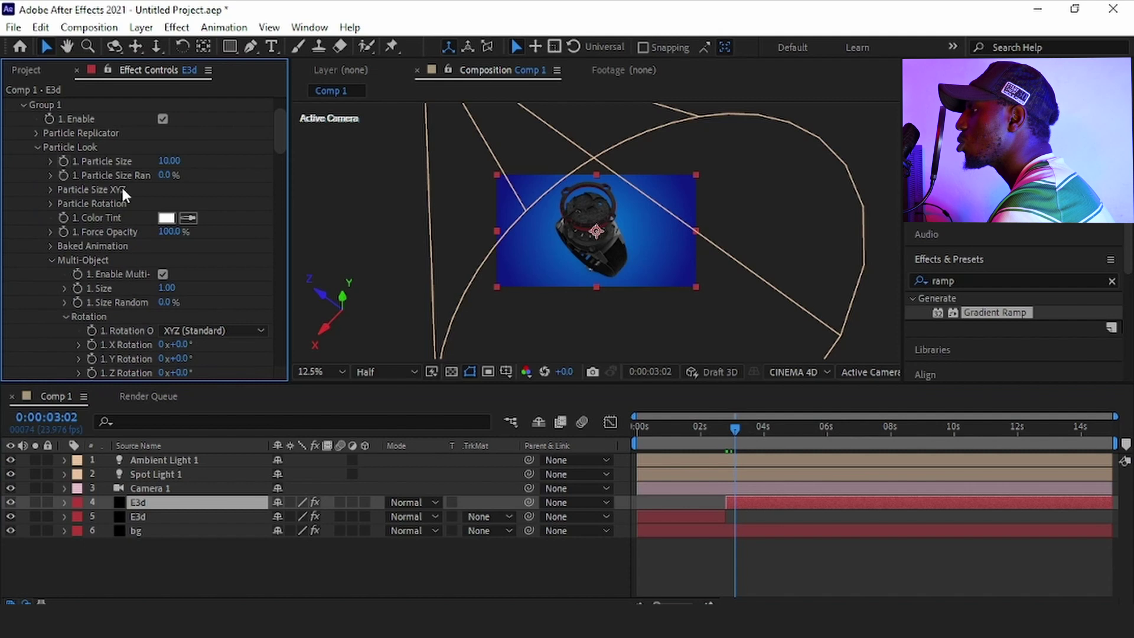
scroll(213, 199, down, 3)
scroll(211, 313, down, 2)
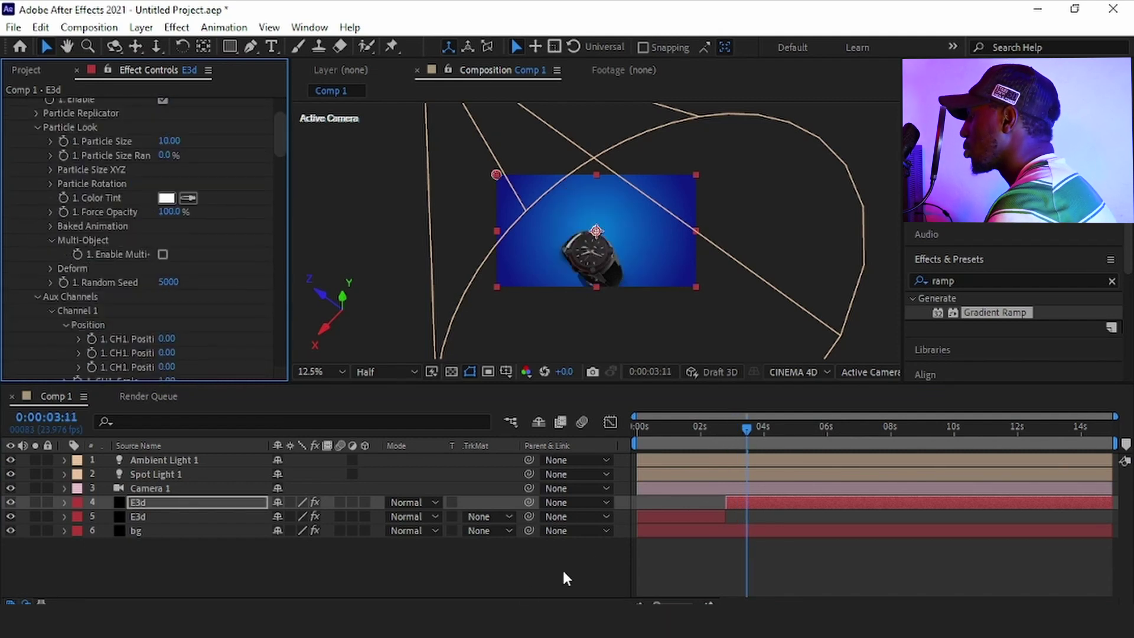
click(602, 562)
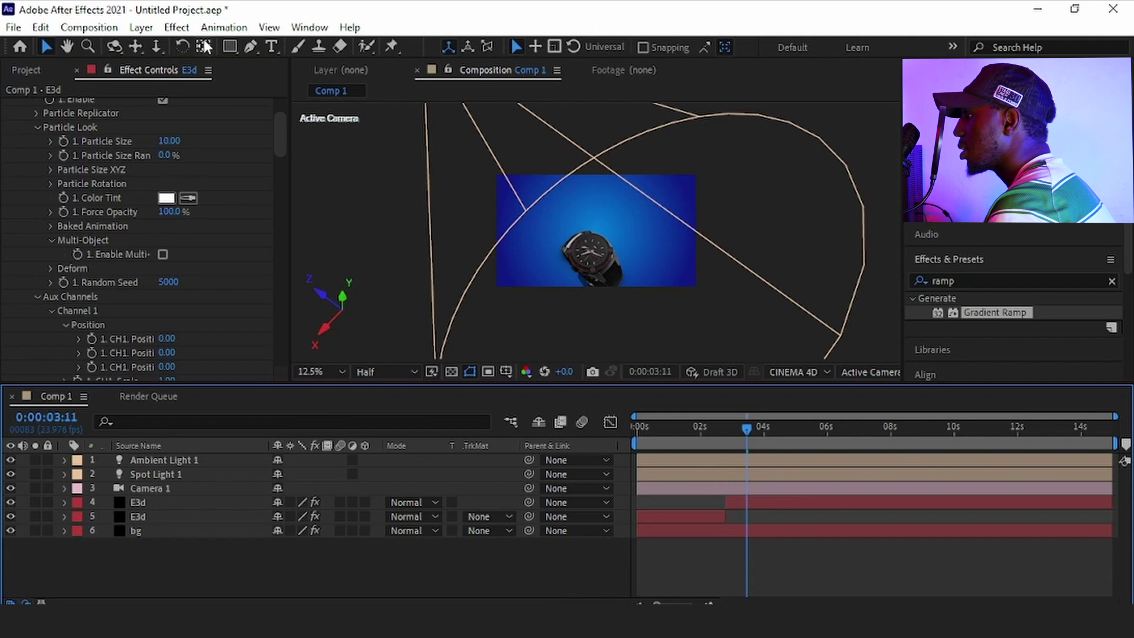
Pan, orbit and dolly the camera at 0:00:03:11 to frame the assembled watch from a low front angle
click(138, 46)
drag(615, 215, 605, 191)
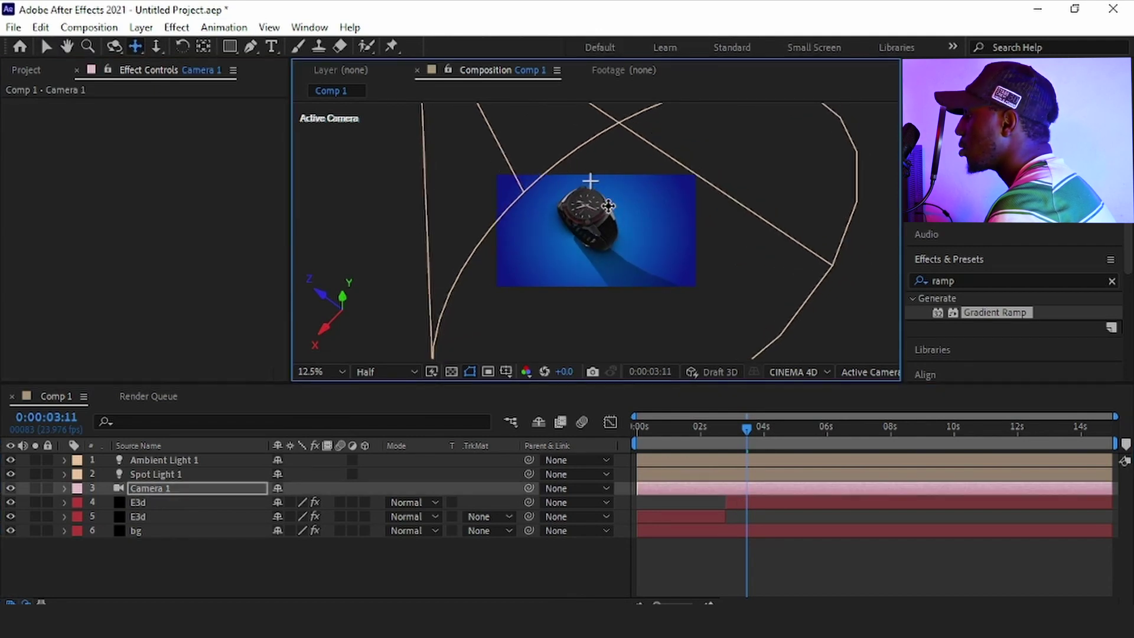
click(114, 47)
mouse_move(616, 271)
mouse_down()
mouse_move(615, 235)
mouse_move(608, 250)
mouse_up()
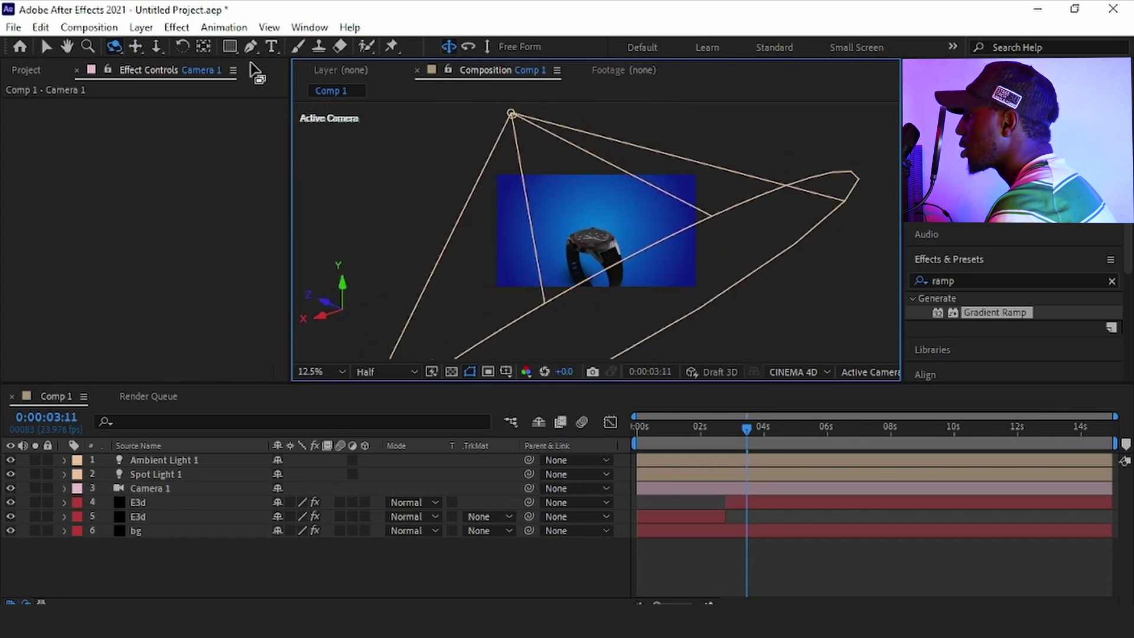
click(157, 47)
drag(635, 210, 636, 284)
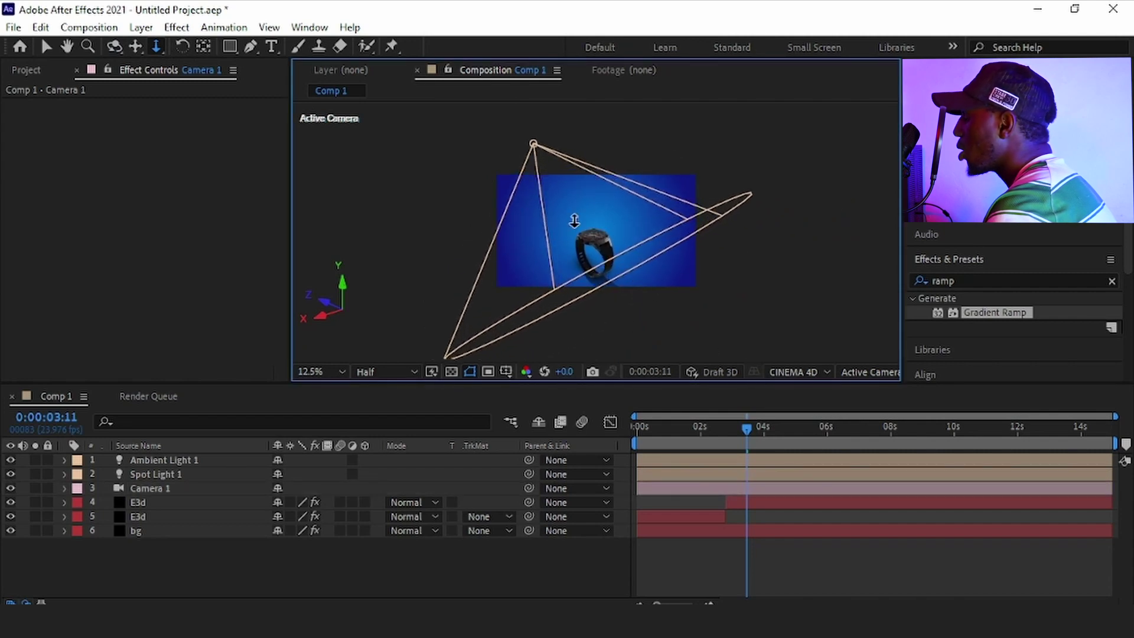
Collapse Particle Look and Aux Channels and expand the Particle Replicator settings in Group 1 of the upper E3d layer
click(158, 502)
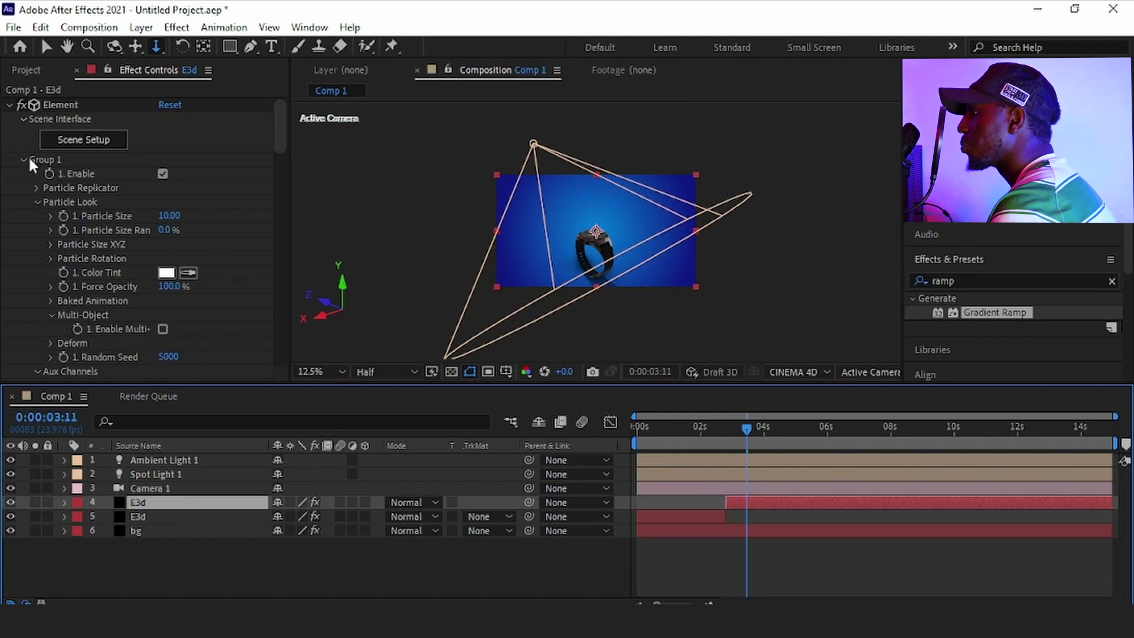
click(39, 202)
click(38, 216)
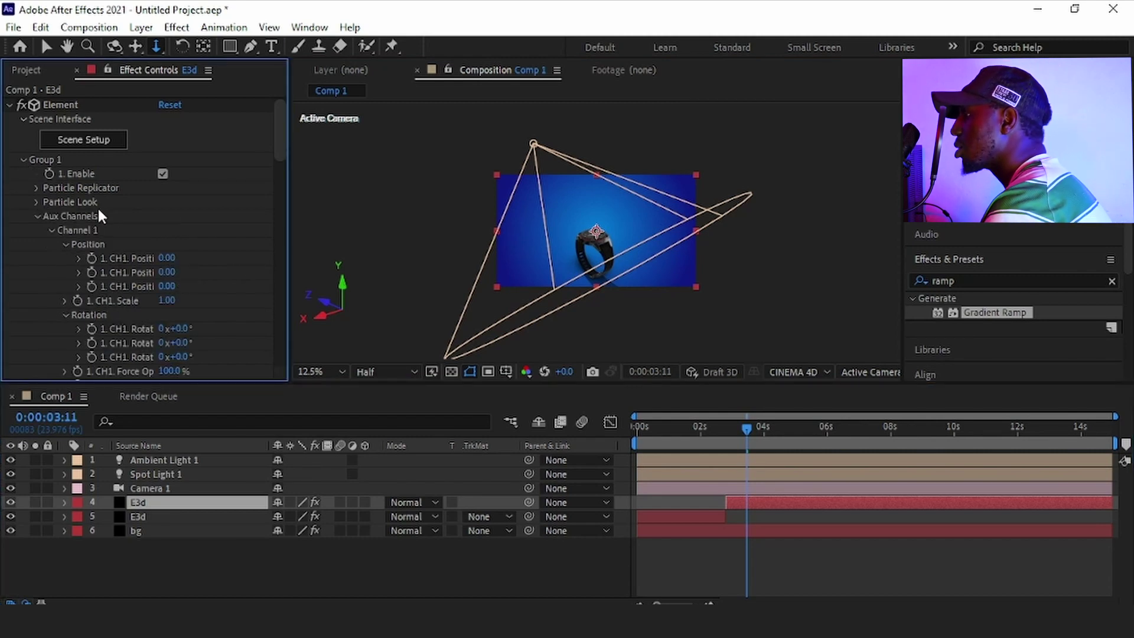
click(37, 216)
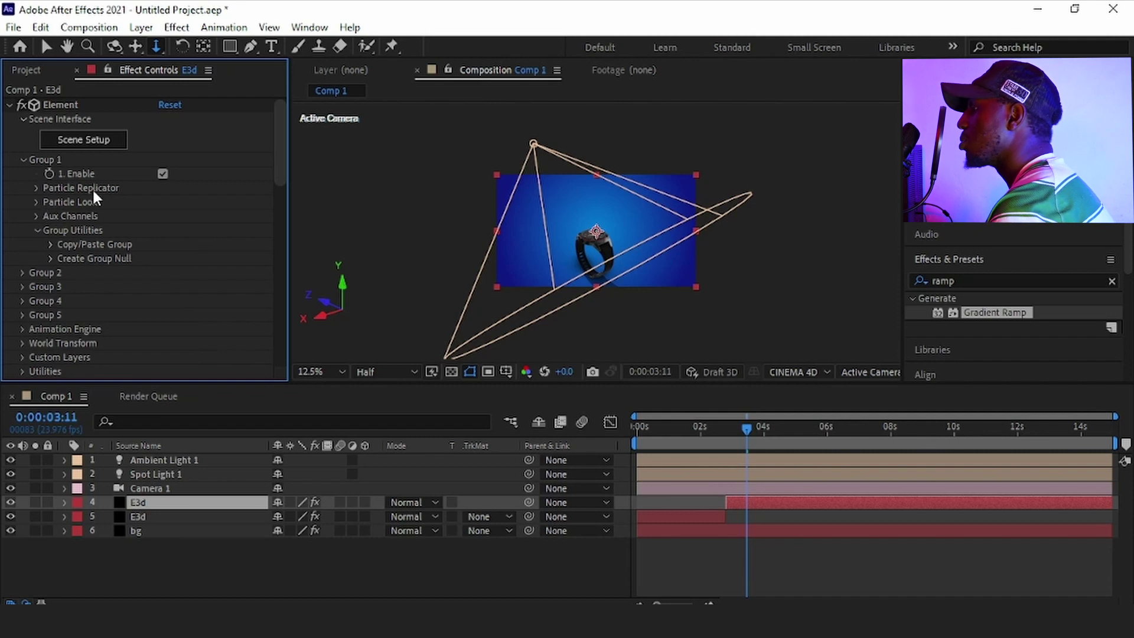
click(37, 188)
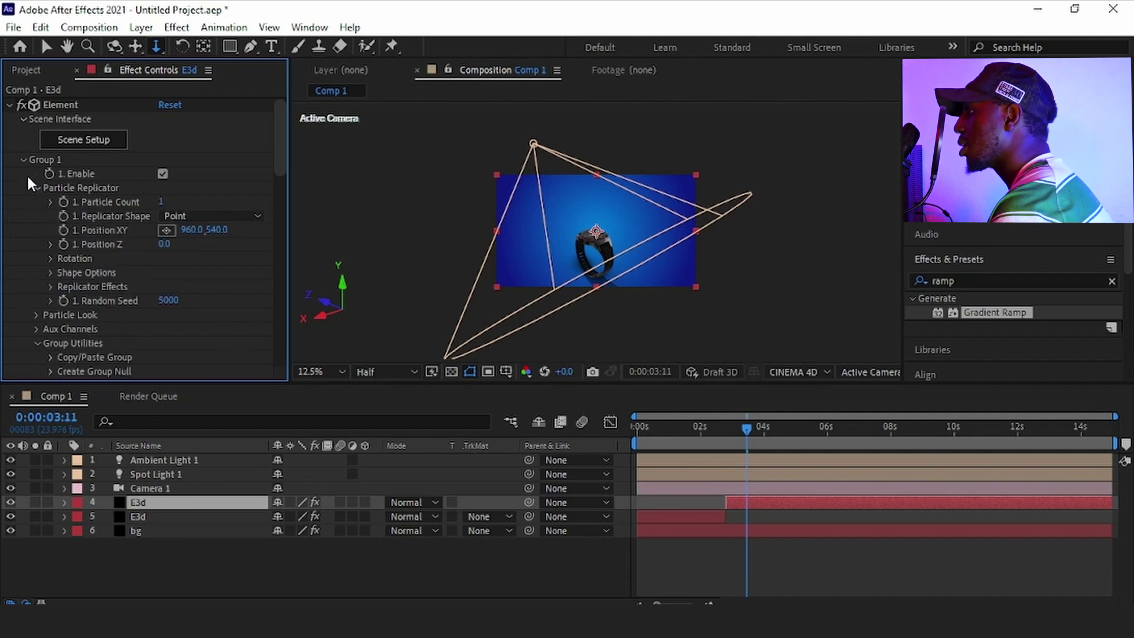
Try replicating the Group 1 watch with a particle count of 6 and a Ring shape, and undo the attempt
click(160, 202)
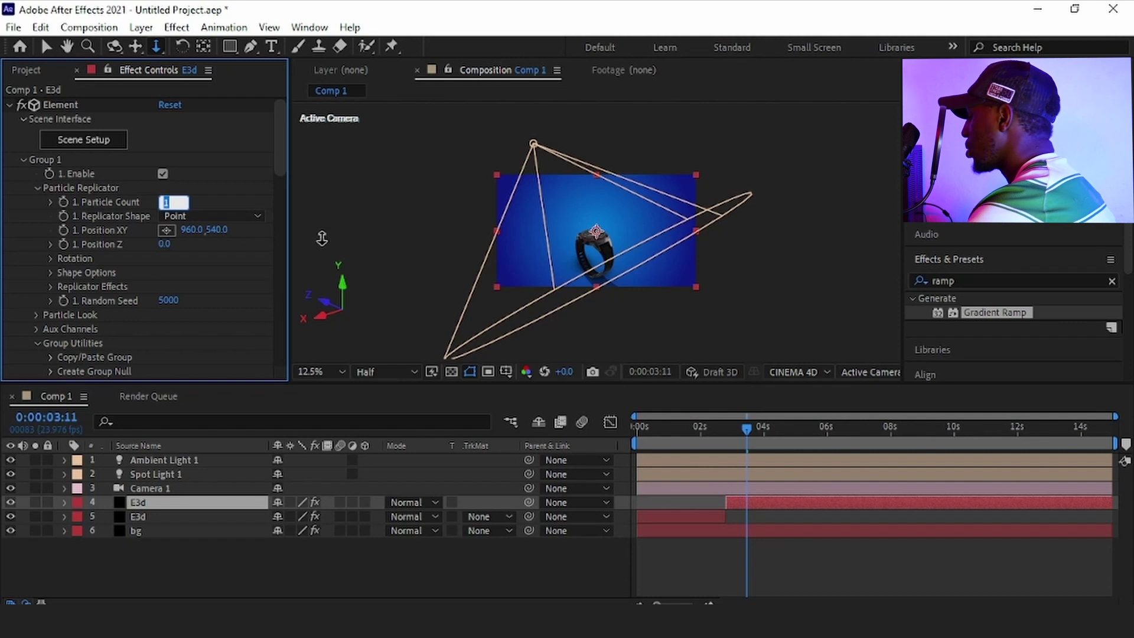
text(6)
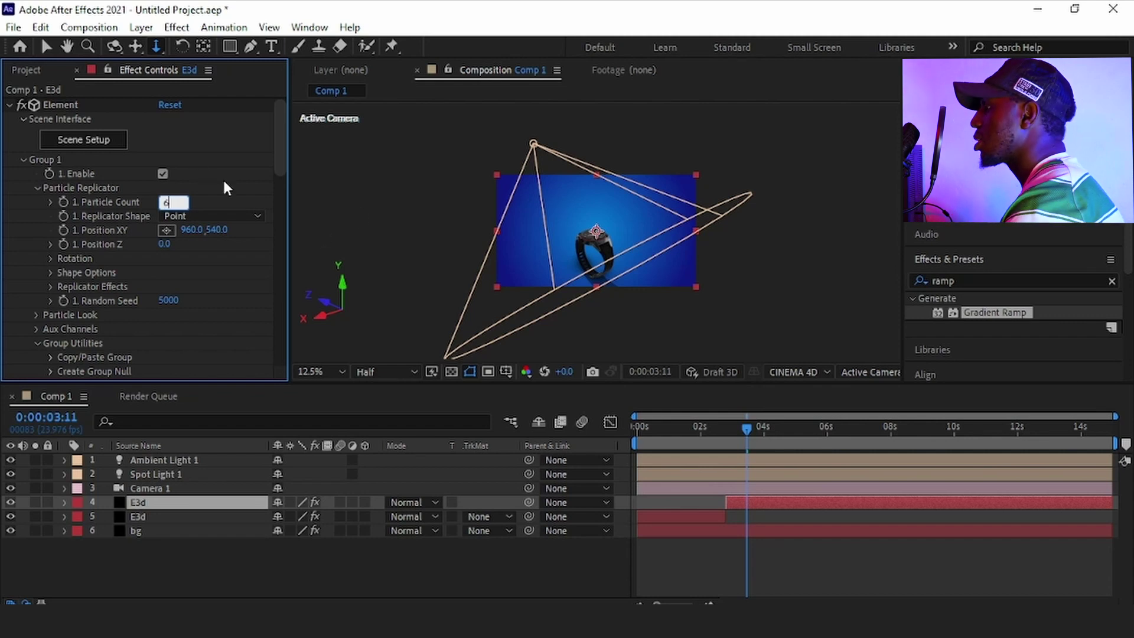
click(163, 174)
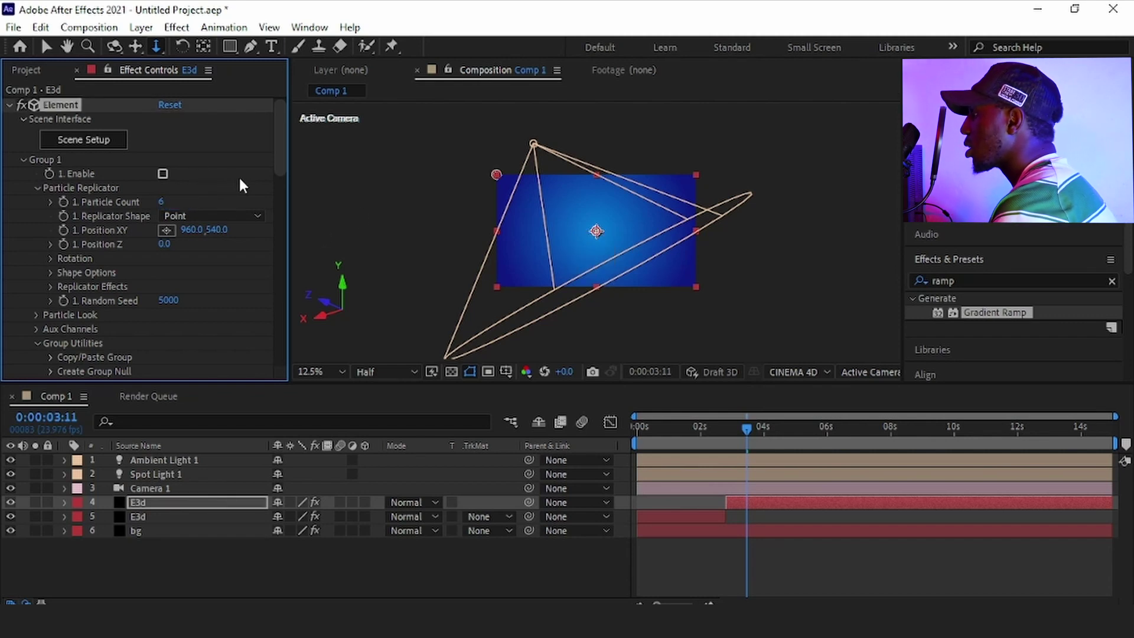
click(235, 216)
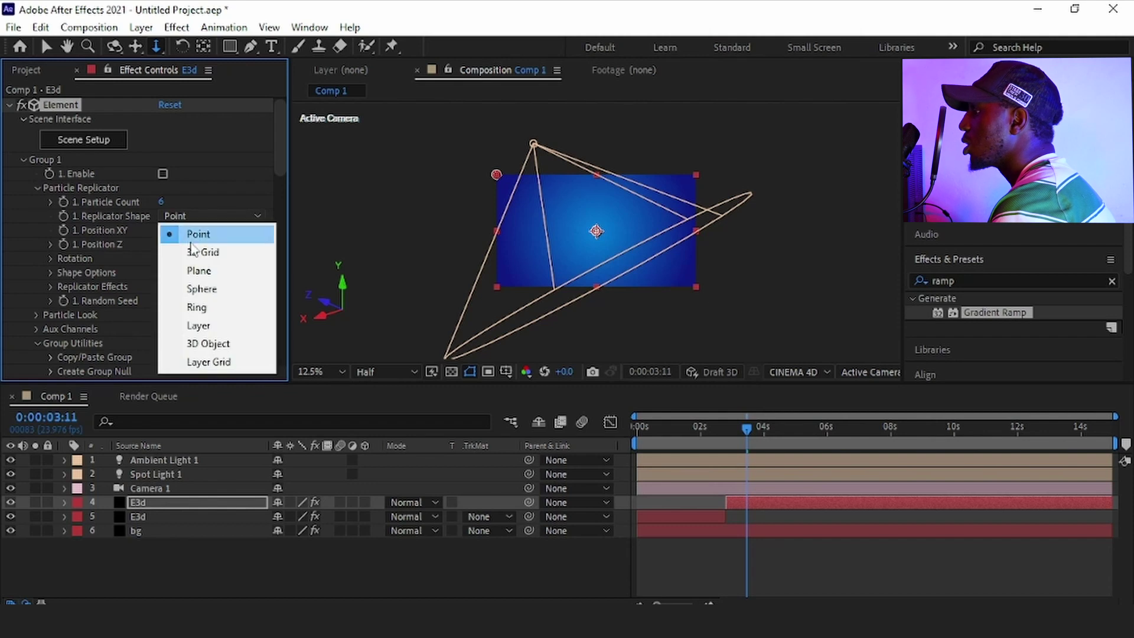
click(197, 307)
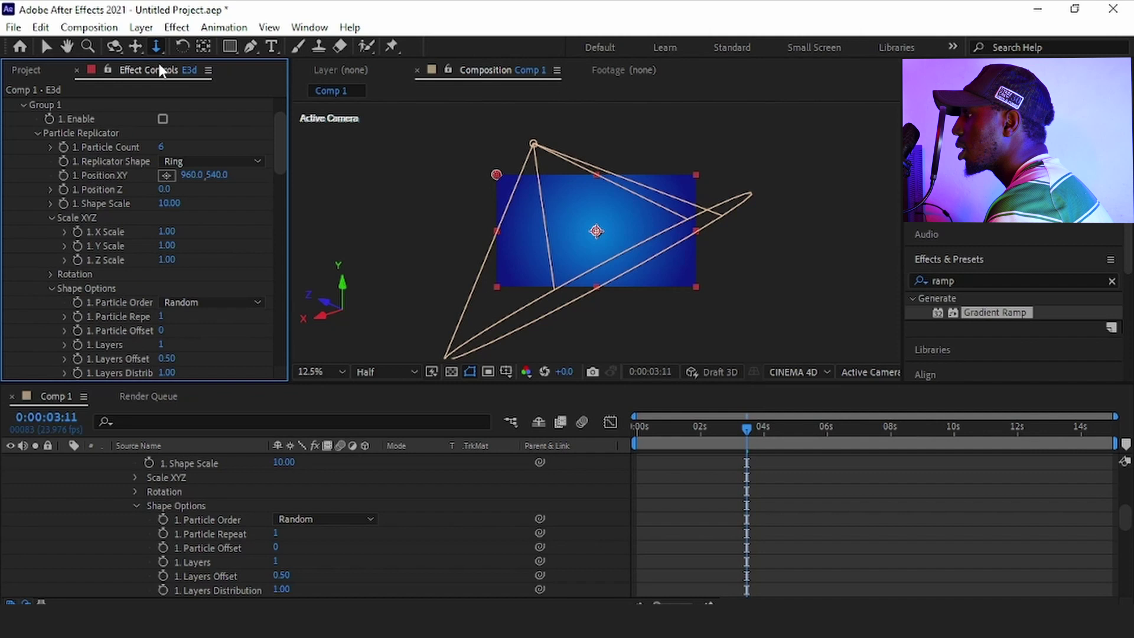
drag(631, 201, 520, 204)
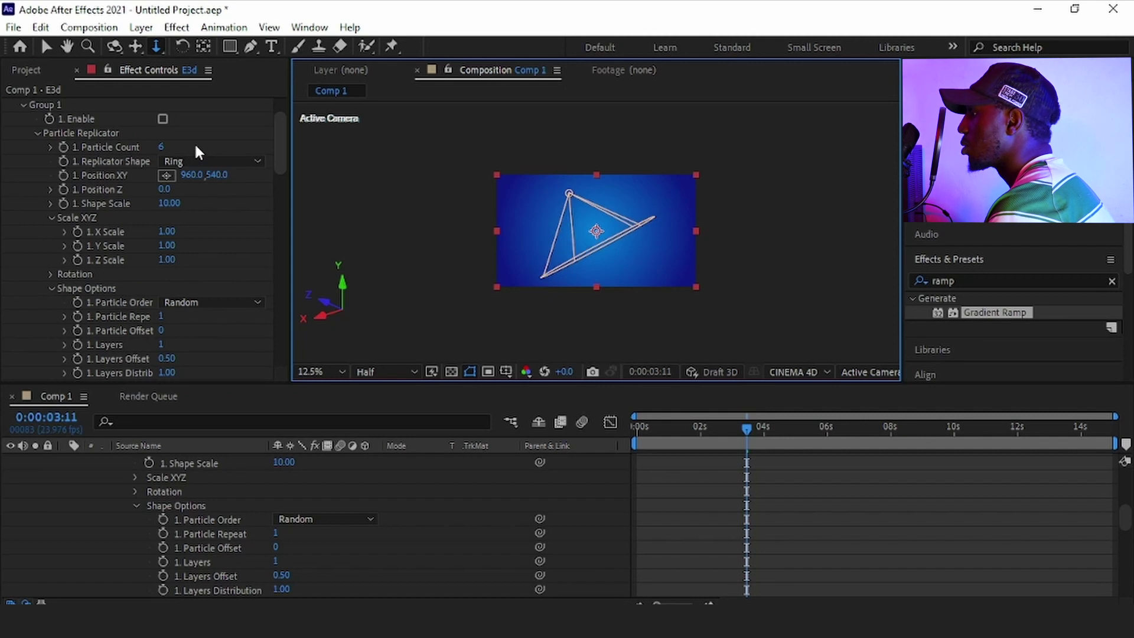
key(ctrl+z)
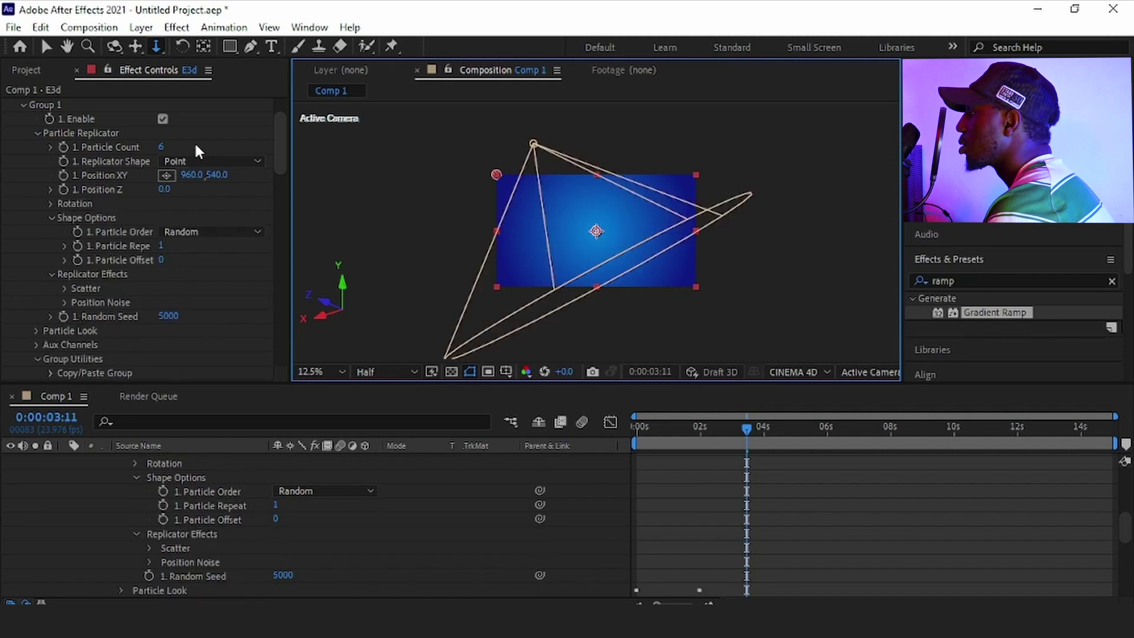
Set Group 1's replicator shape to Ring with a particle count of 6 and a shape scale of 25.60
click(162, 147)
click(235, 161)
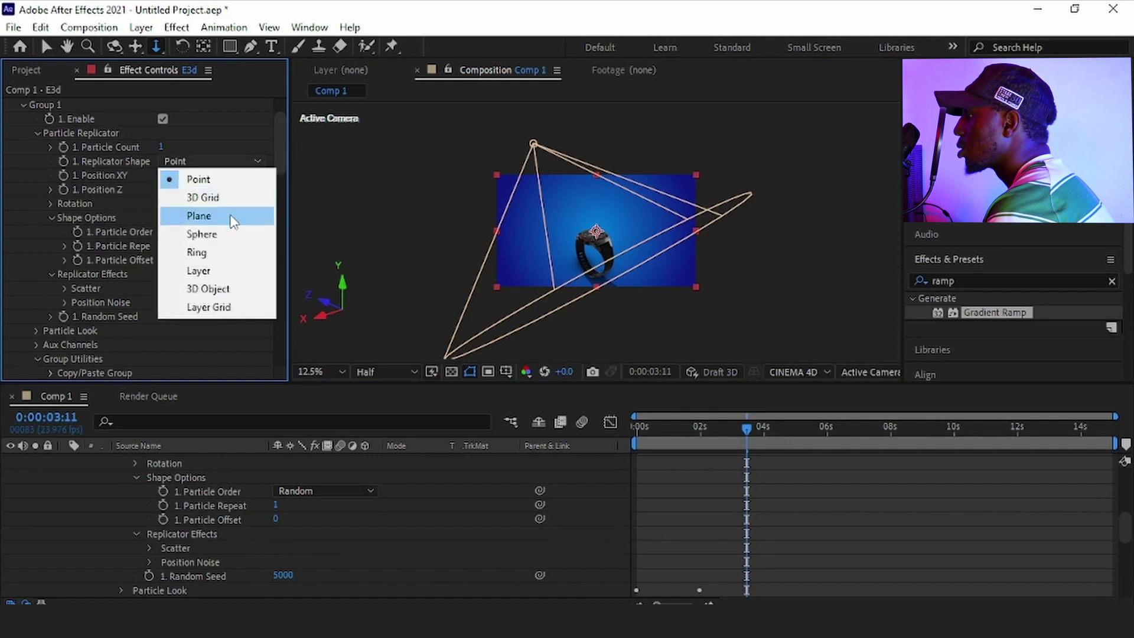
click(217, 254)
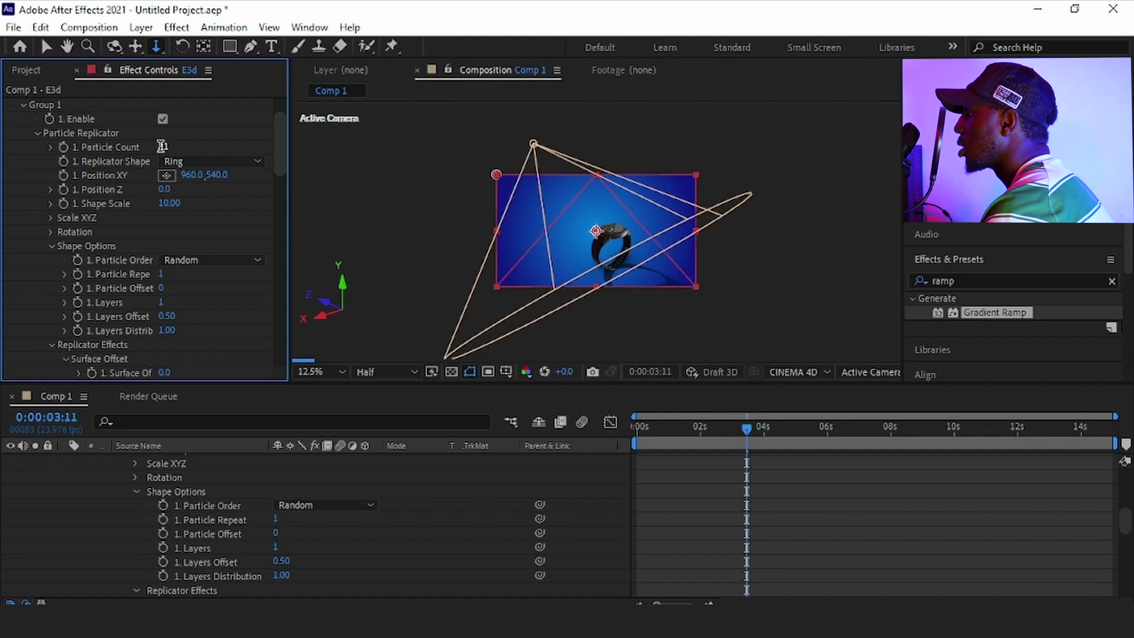
click(163, 147)
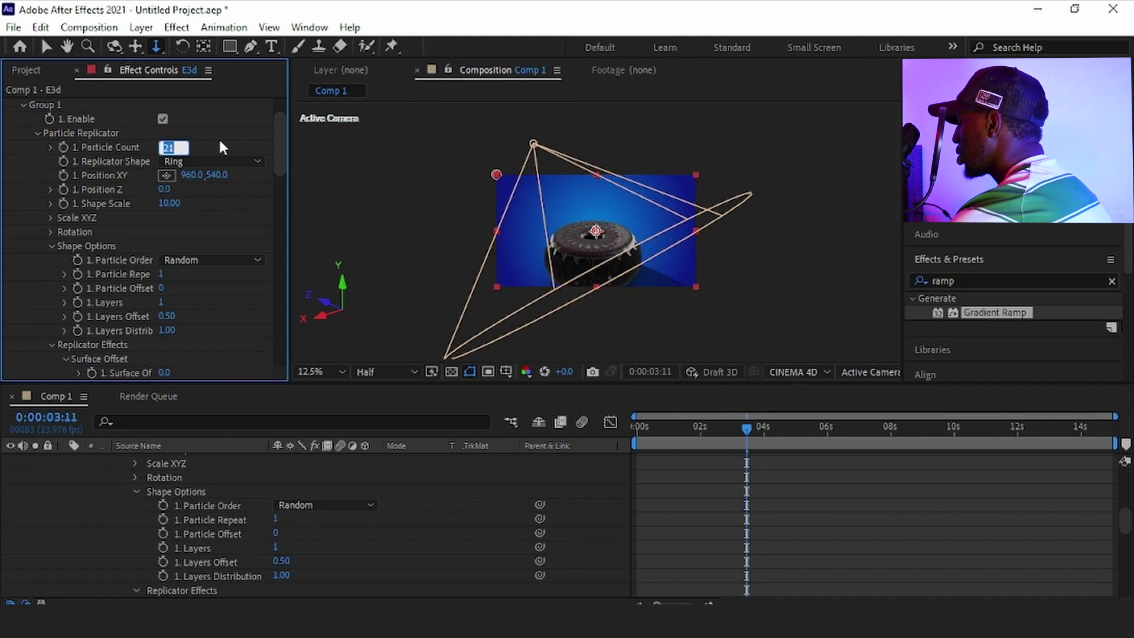
text(6)
key(Return)
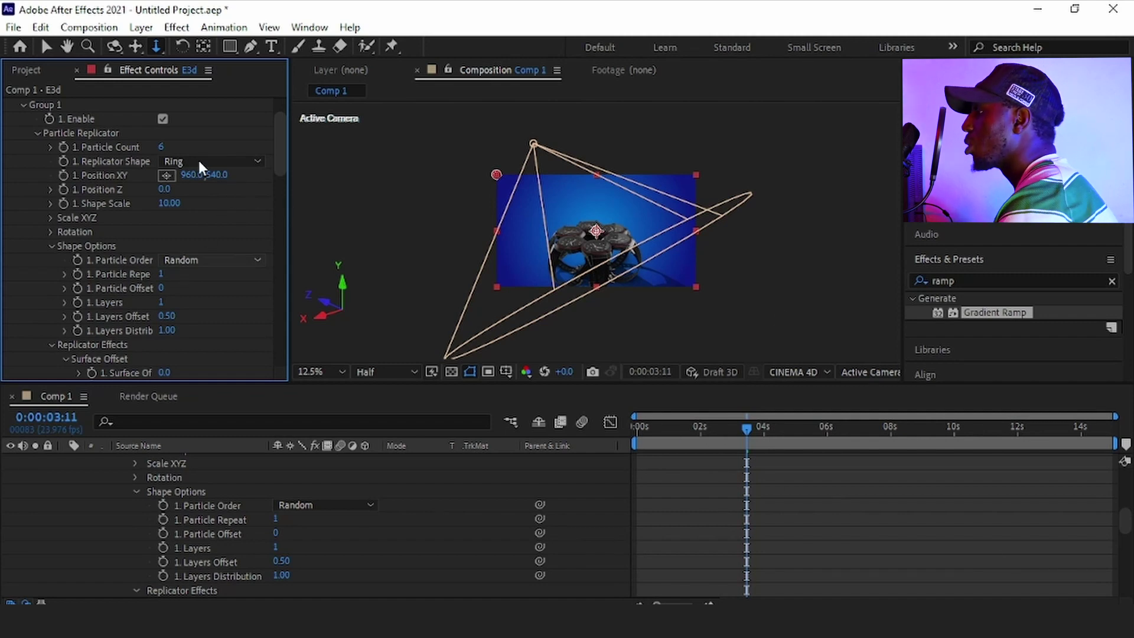
drag(171, 208, 317, 224)
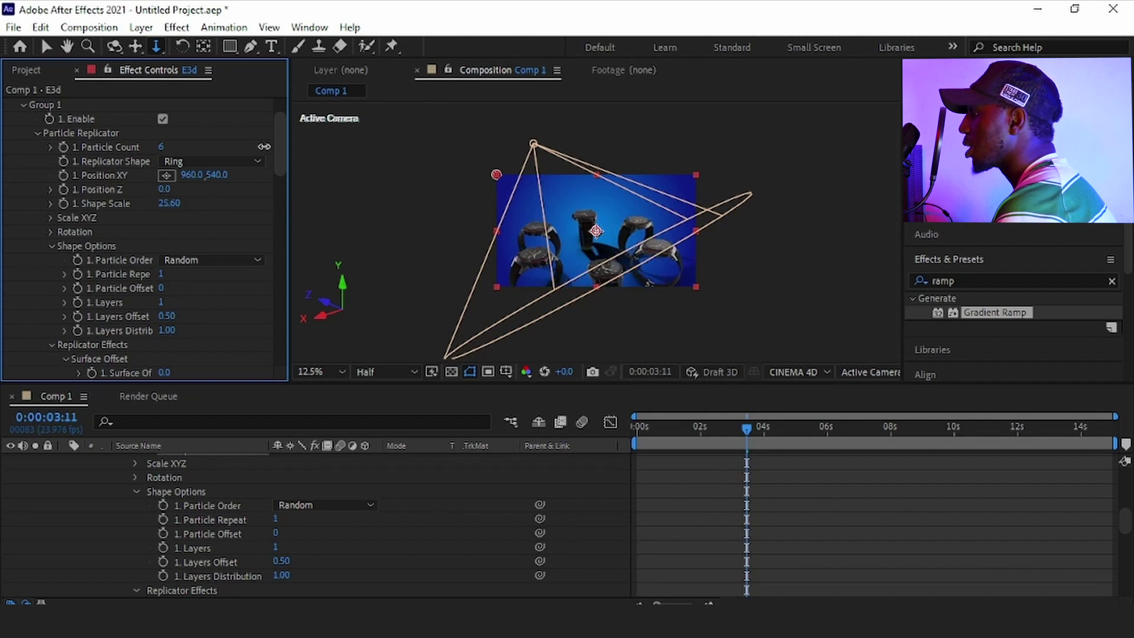
Dolly the camera back from the ring of watches and scrub from the composition's start to 0:00:03:16
drag(619, 173, 620, 271)
click(115, 47)
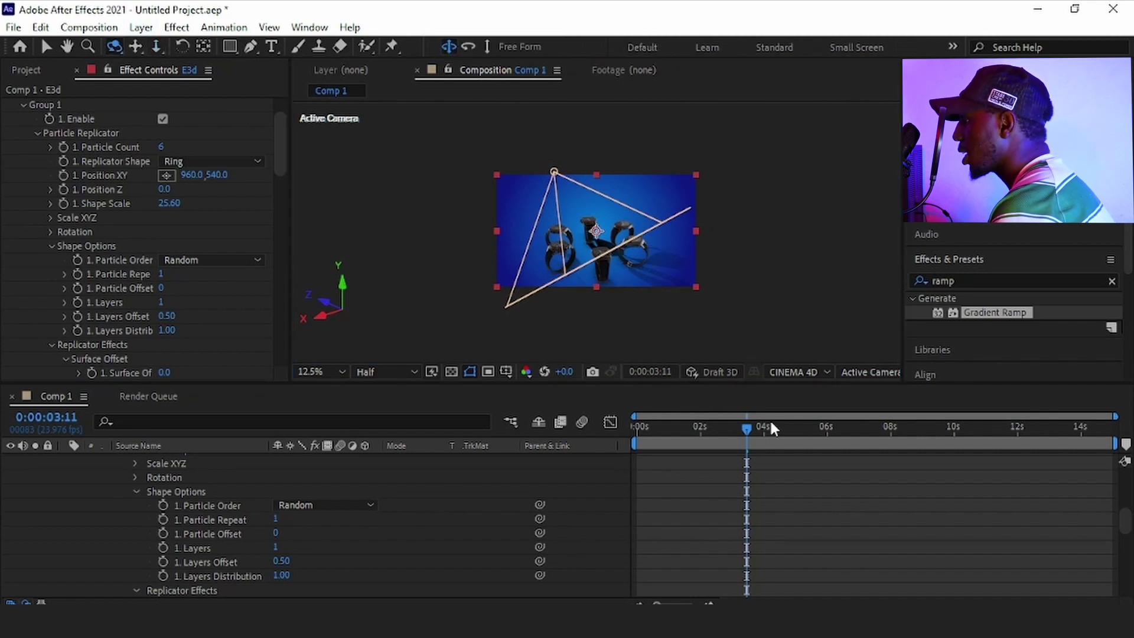
drag(739, 434, 591, 442)
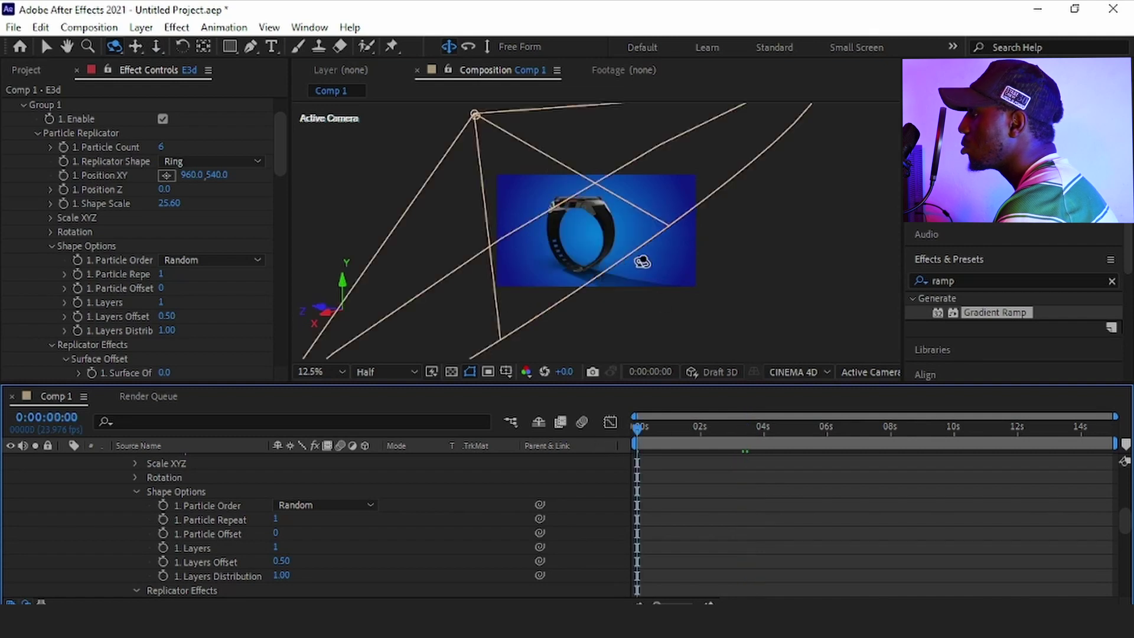
click(750, 427)
Collapse the upper E3d layer's properties, and orbit the camera around the ring of watches with a slight dolly back
scroll(177, 514, up, 10)
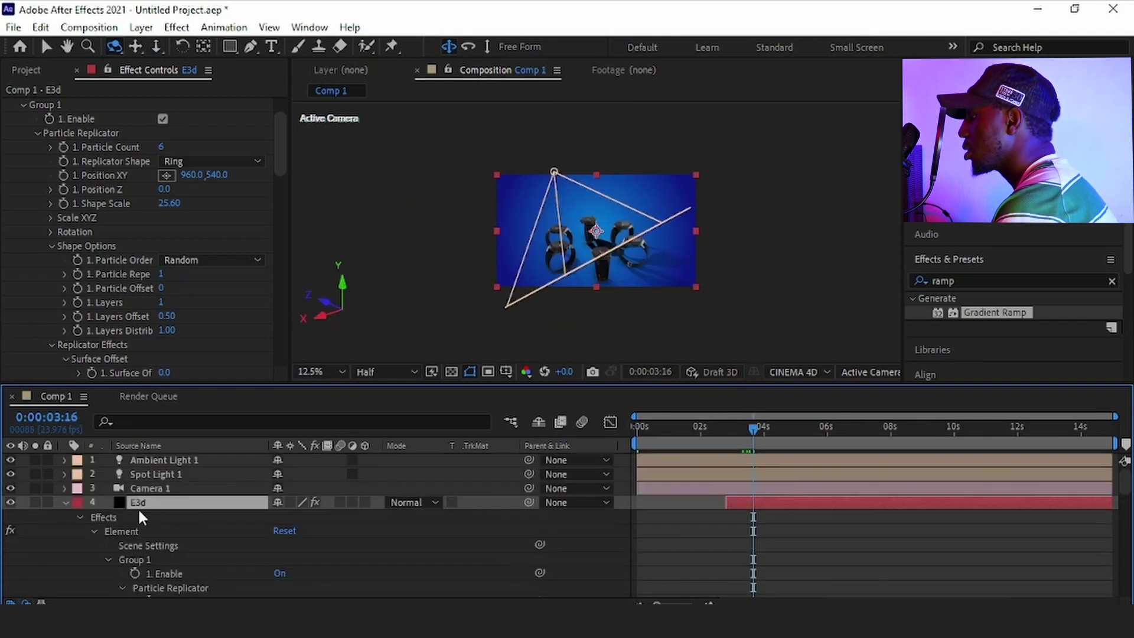
click(64, 502)
click(647, 269)
mouse_move(631, 279)
mouse_down()
mouse_move(597, 286)
mouse_move(543, 254)
mouse_move(627, 257)
mouse_up()
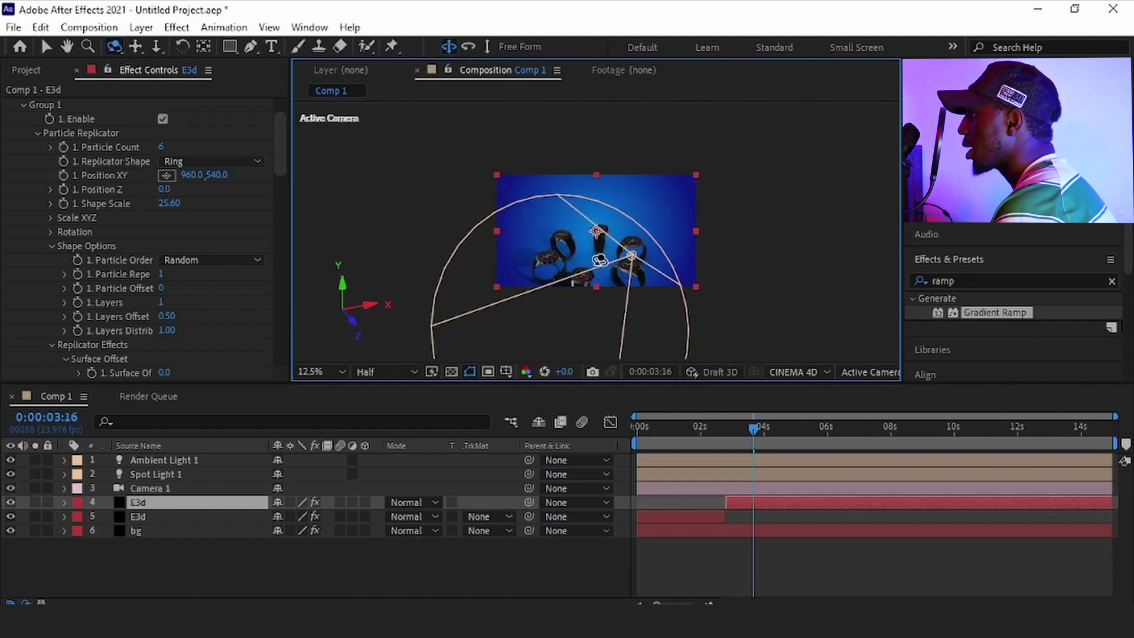
click(155, 50)
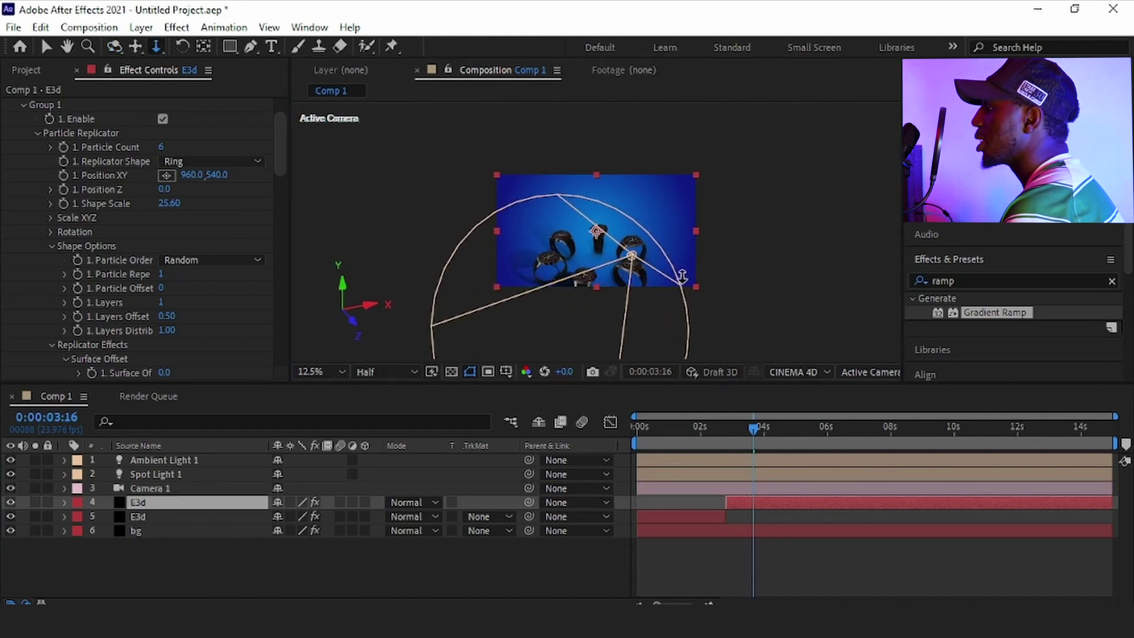
scroll(640, 244, down, 2)
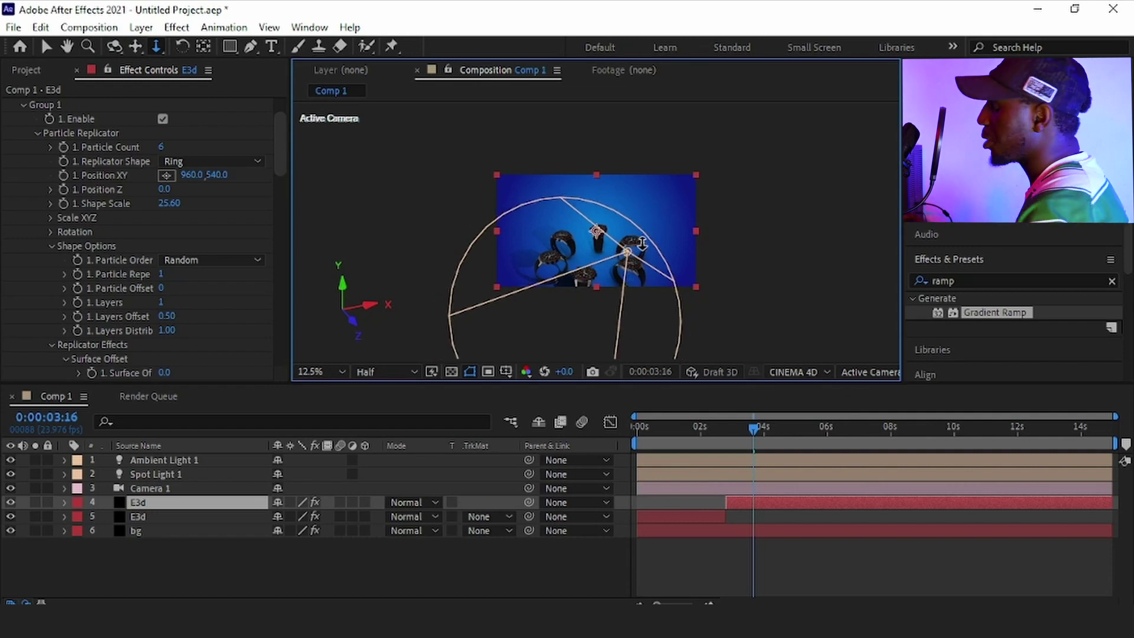